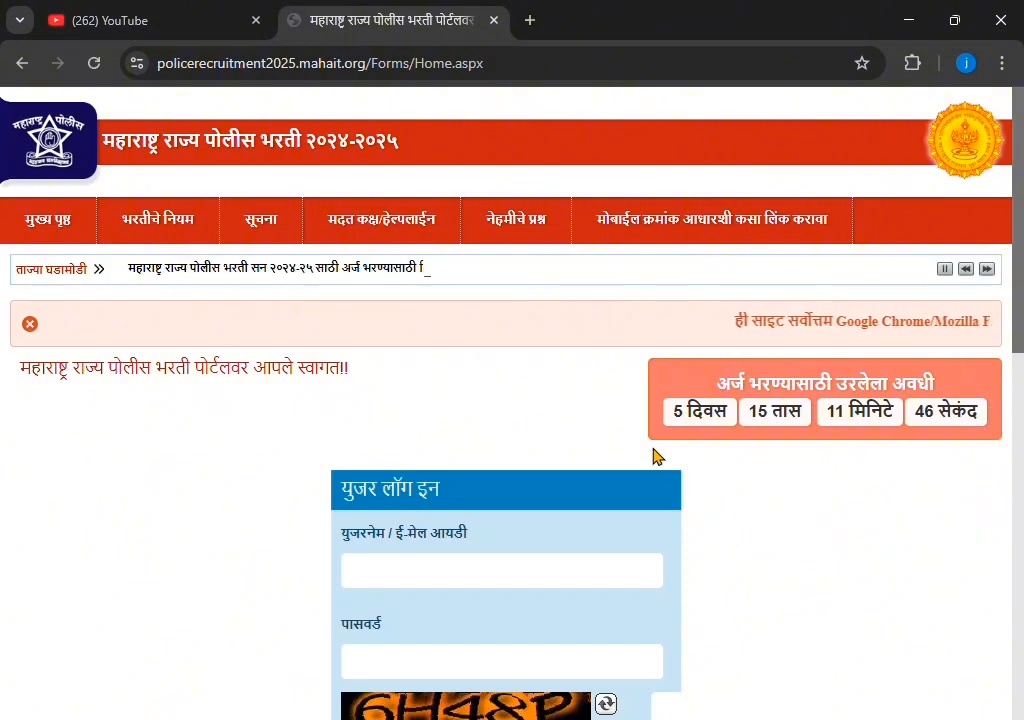
Open the 'नवीन नोंदणी करा' new candidate registration page from the portal's home page
{"action": "scroll", "coordinate": [290, 484], "scroll_direction": "down", "scroll_amount": 3}
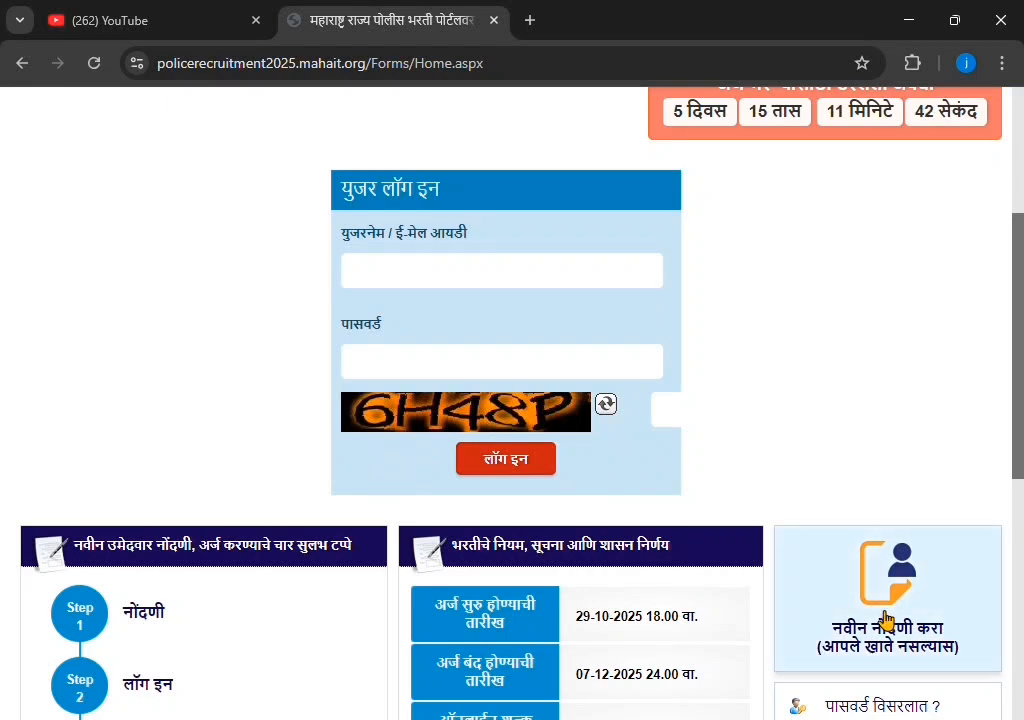
{"action": "scroll", "coordinate": [886, 620], "scroll_direction": "down", "scroll_amount": 1}
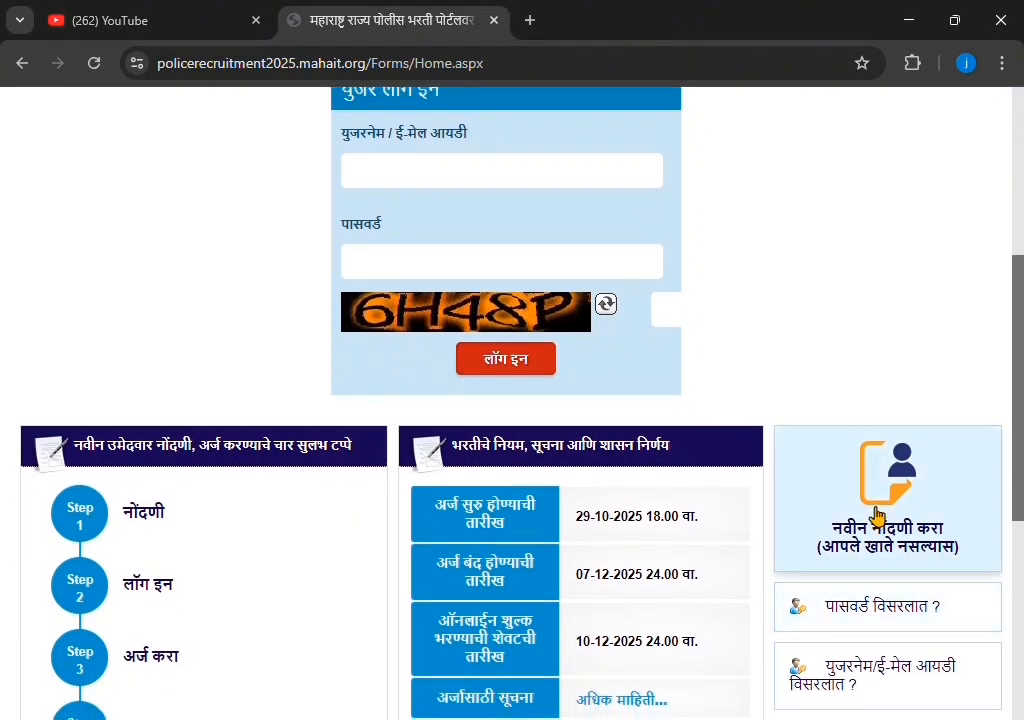
{"action": "left_click", "coordinate": [872, 516]}
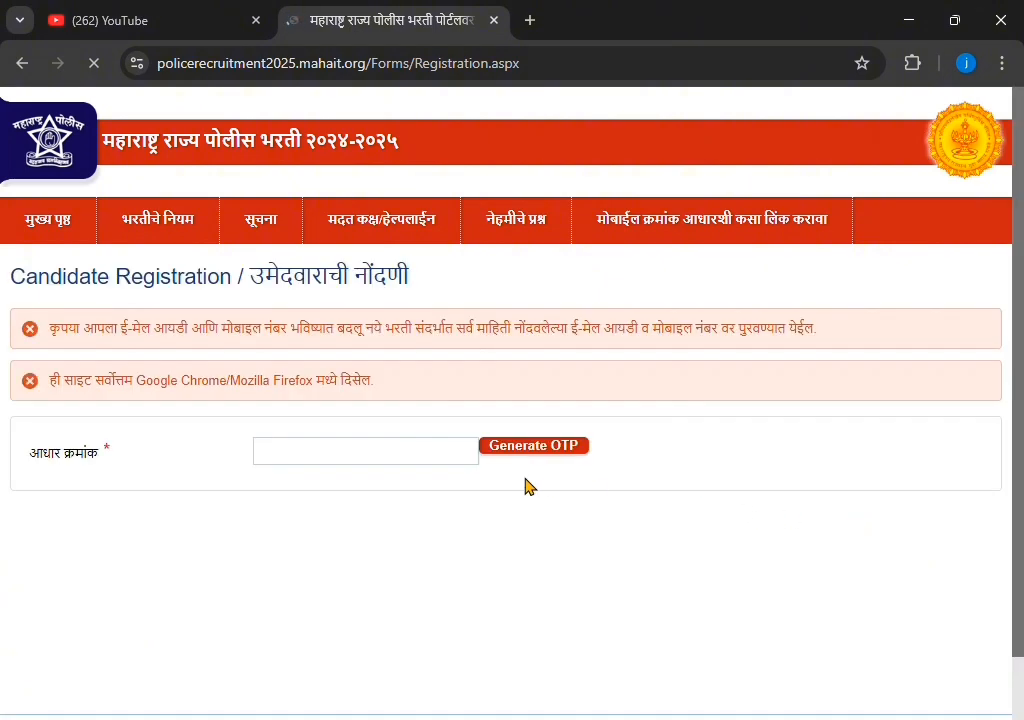
Enter the candidate's Aadhaar number on the registration page
{"action": "left_click", "coordinate": [388, 461]}
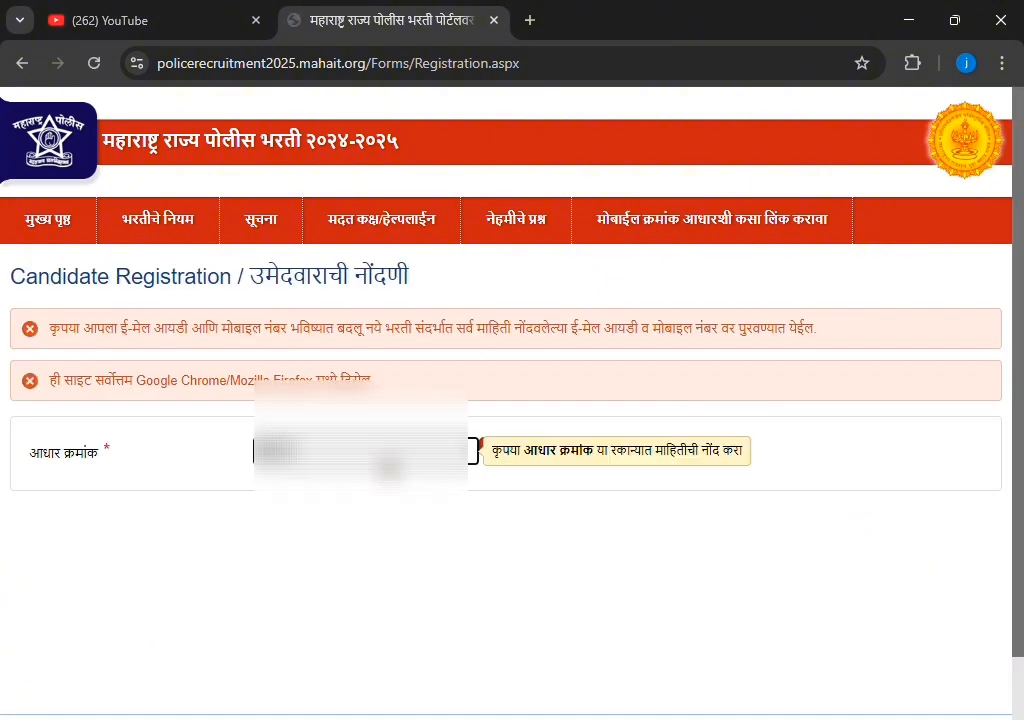
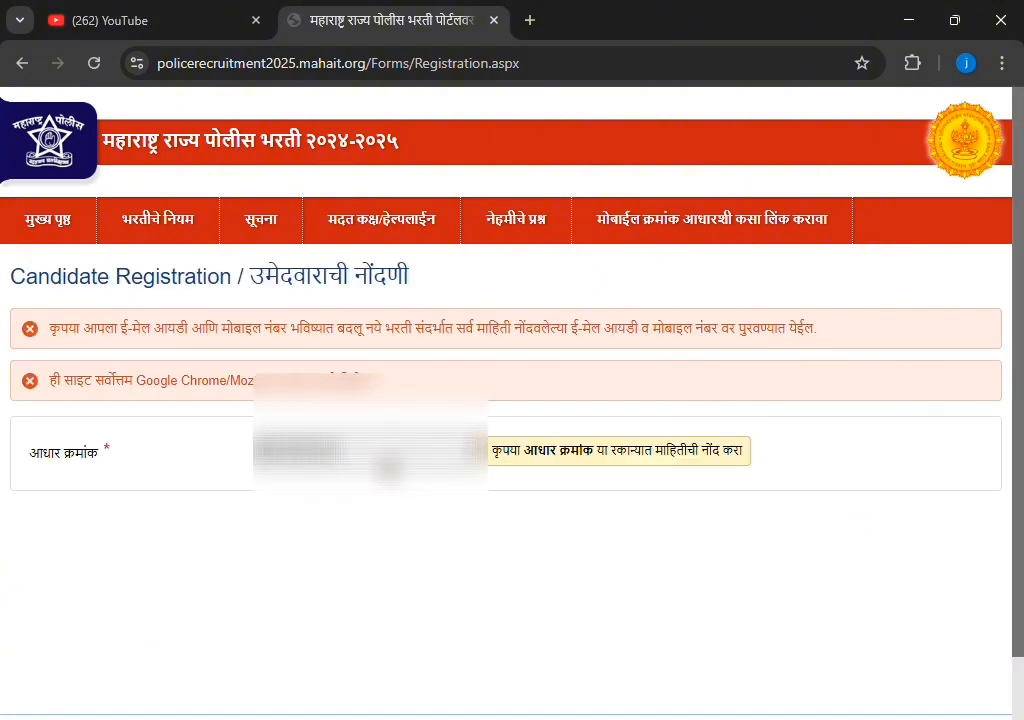
{"action": "left_click", "coordinate": [679, 473]}
Request an Aadhaar OTP and fill in the received OTP
{"action": "left_click", "coordinate": [533, 451]}
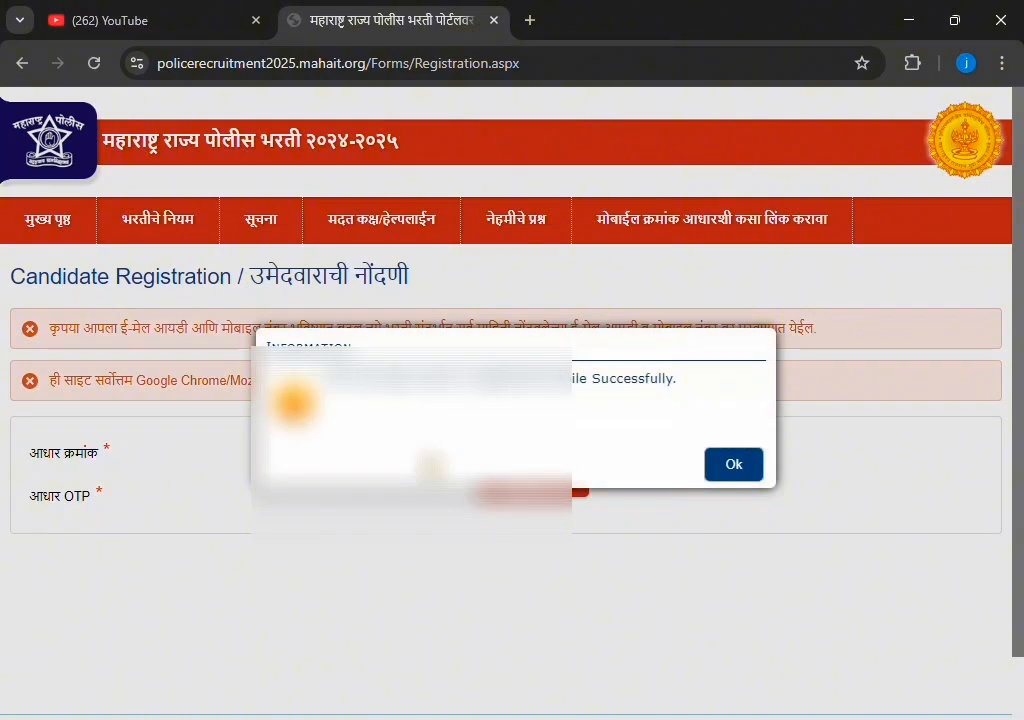
{"action": "left_click", "coordinate": [752, 466]}
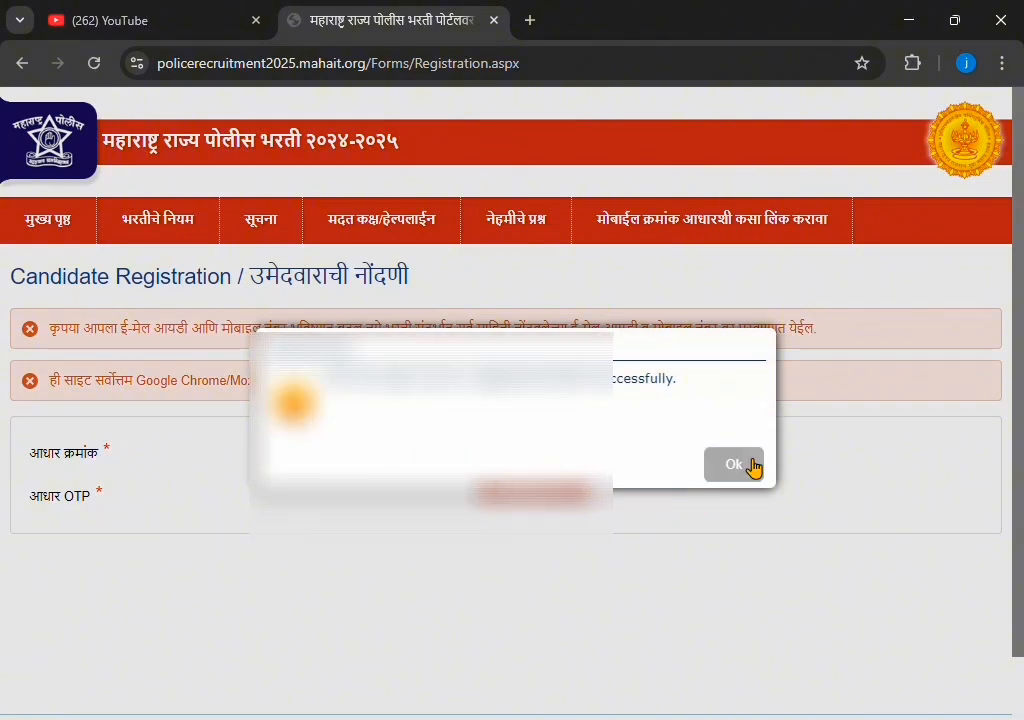
{"action": "left_click", "coordinate": [355, 504]}
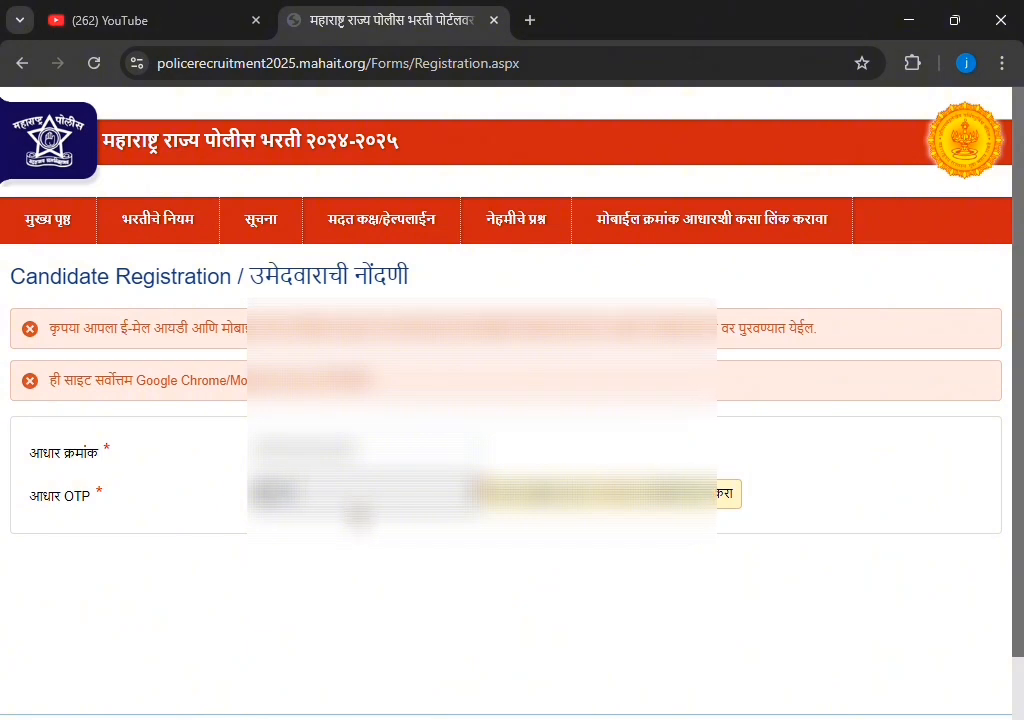
{"action": "left_click", "coordinate": [574, 637]}
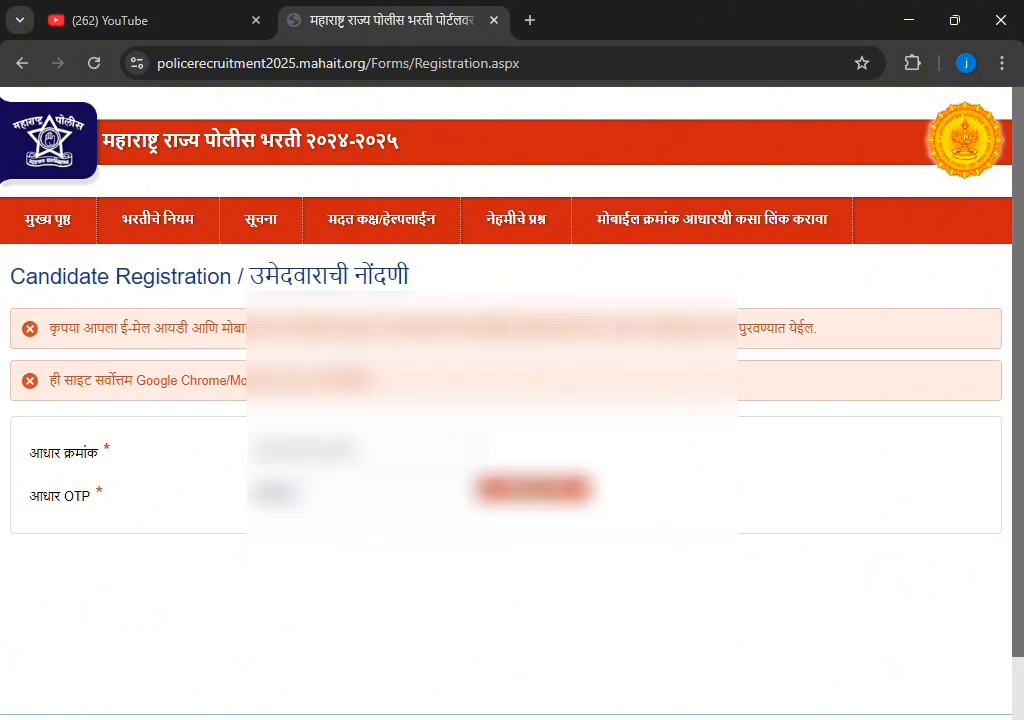
Verify the Aadhaar OTP so name, birth date and state auto-fill, then reach the account fields
{"action": "left_click", "coordinate": [536, 489]}
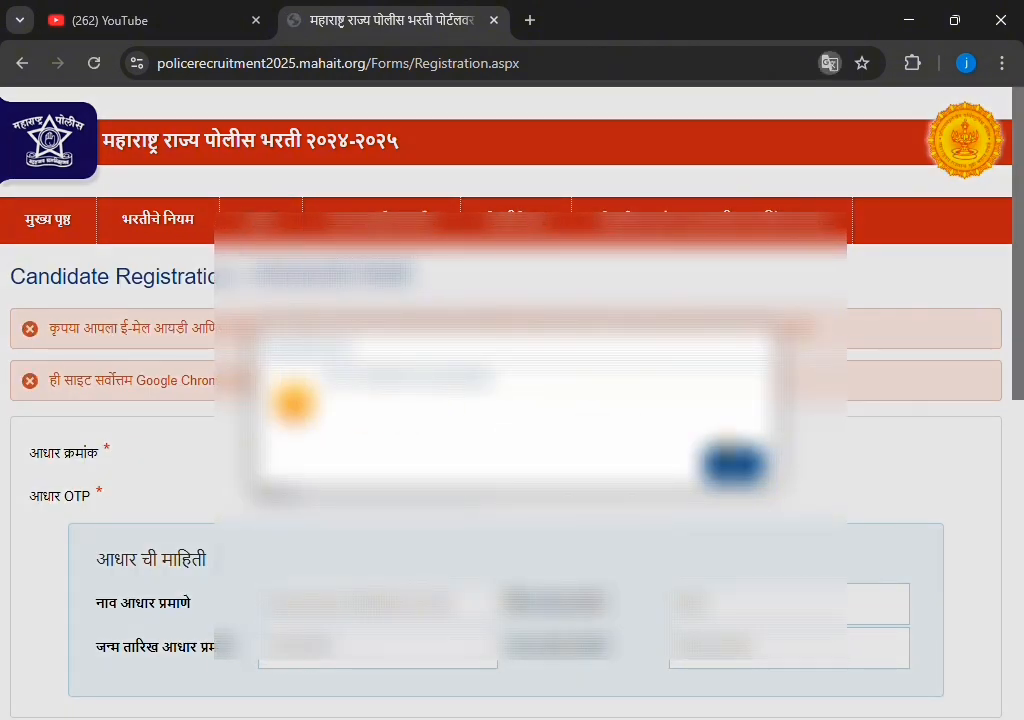
{"action": "left_click", "coordinate": [735, 465]}
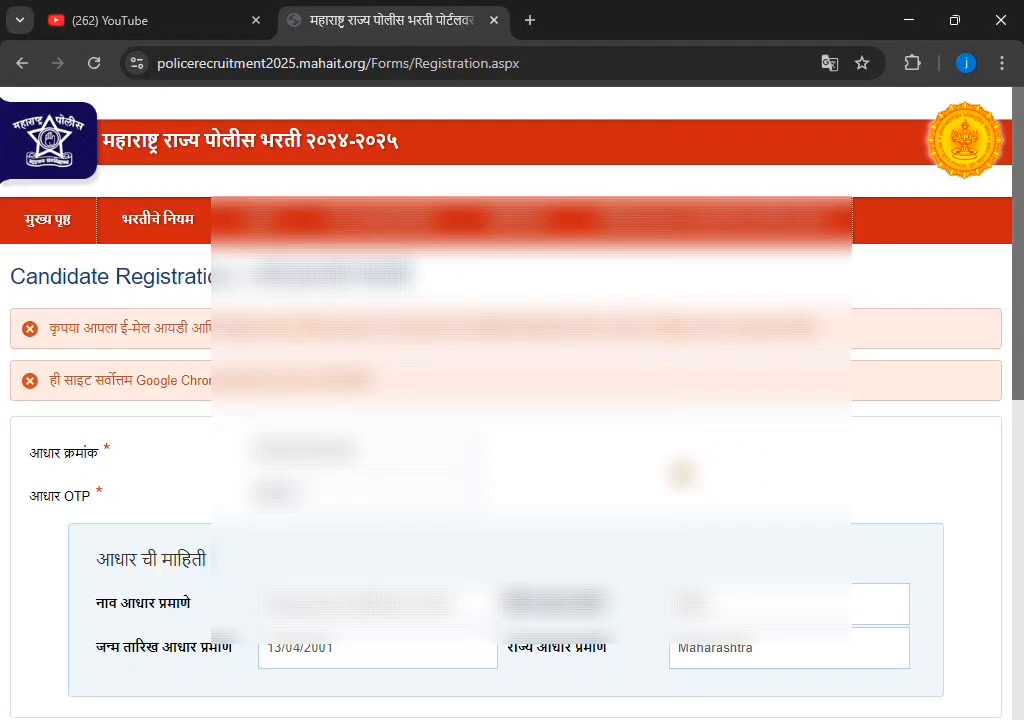
{"action": "scroll", "coordinate": [512, 450], "scroll_direction": "down", "scroll_amount": 3}
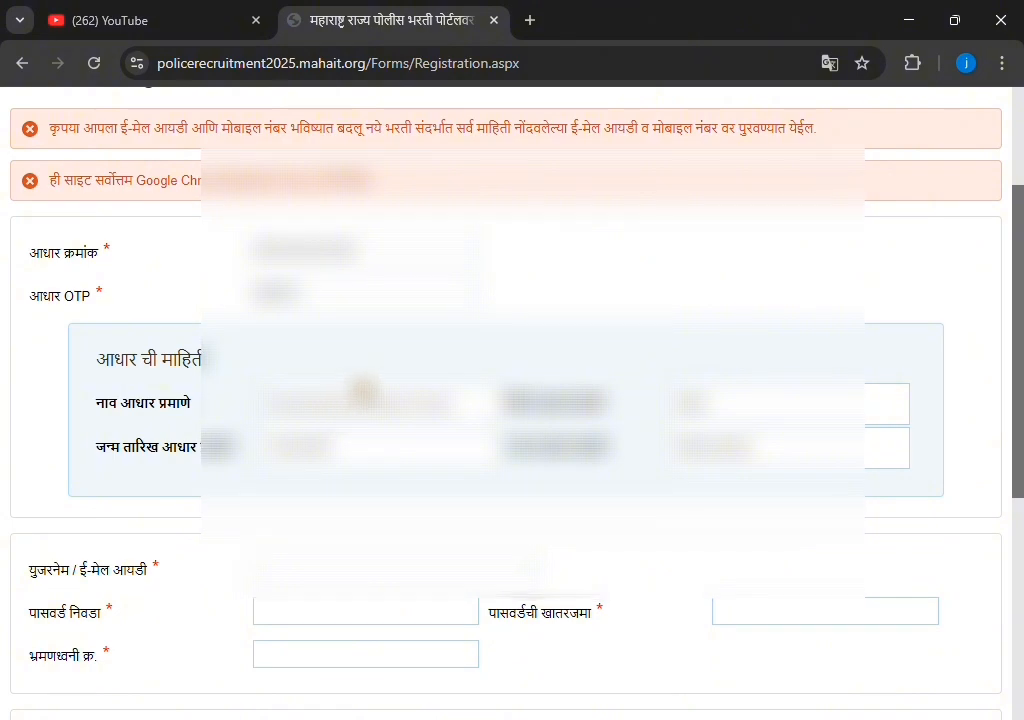
{"action": "scroll", "coordinate": [452, 390], "scroll_direction": "down", "scroll_amount": 1}
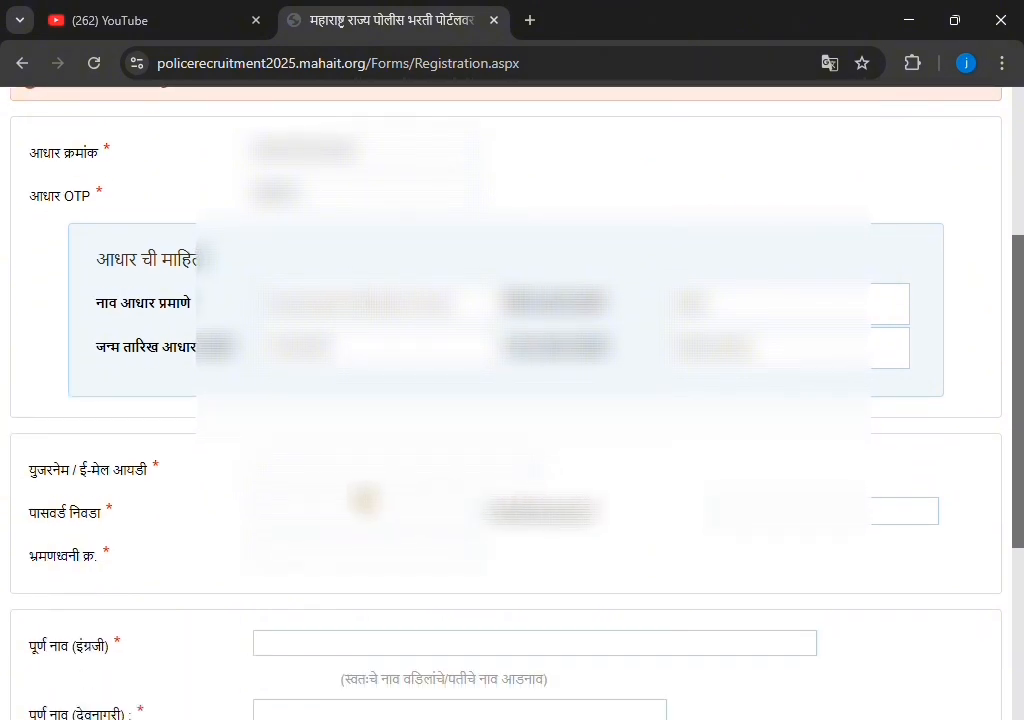
Enter the candidate's e-mail address as the account username
{"action": "left_click", "coordinate": [373, 479]}
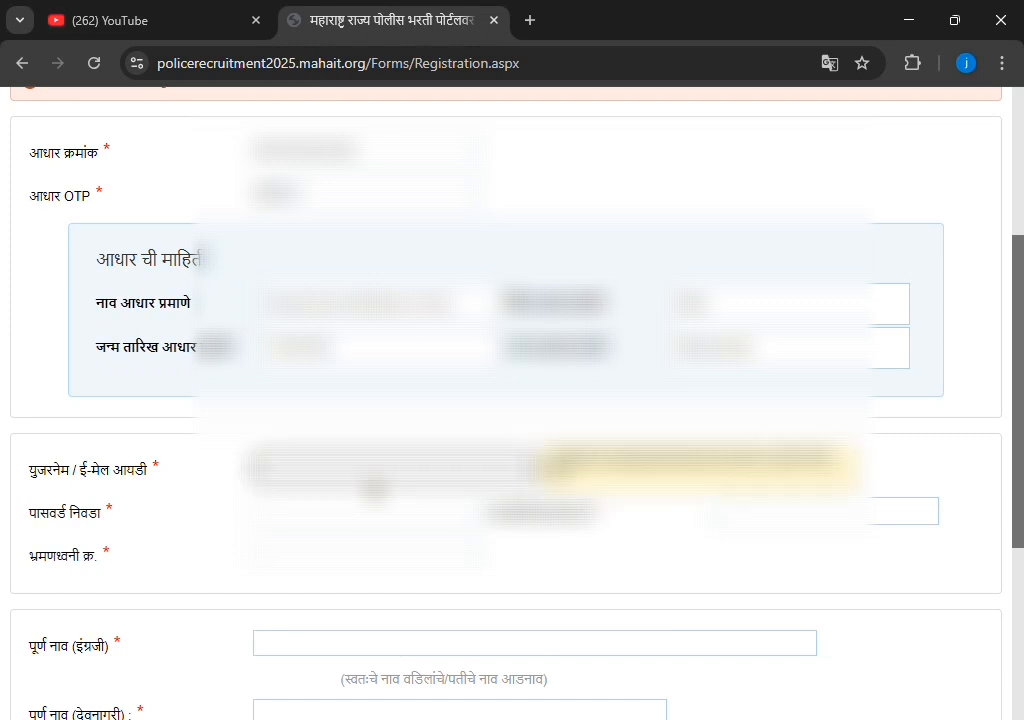
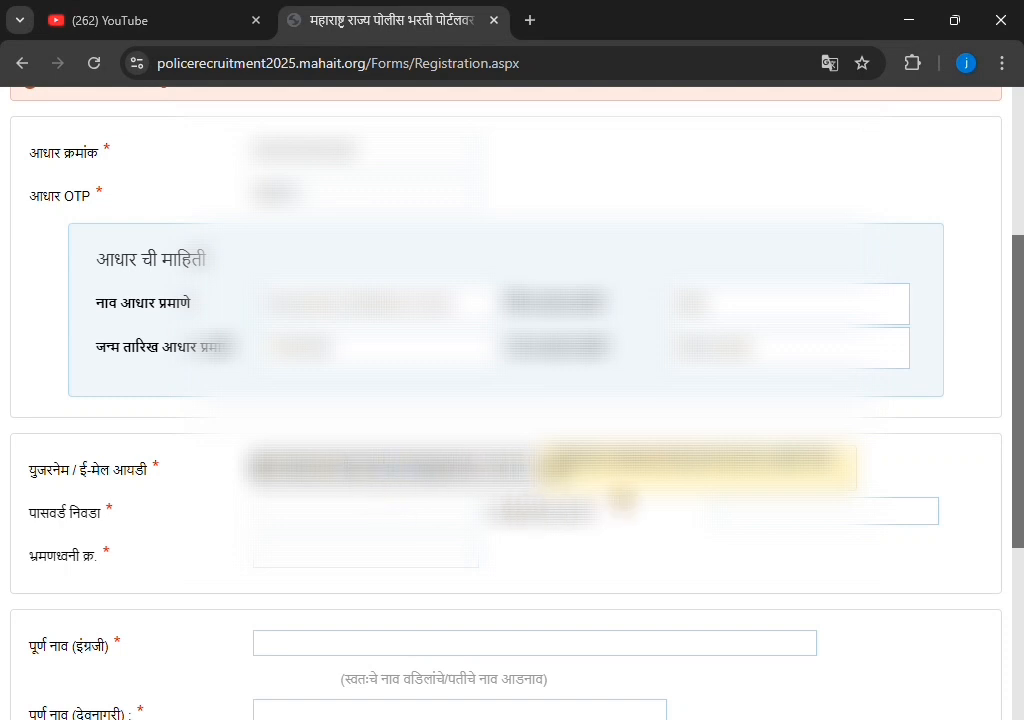
{"action": "scroll", "coordinate": [425, 428], "scroll_direction": "down", "scroll_amount": 1}
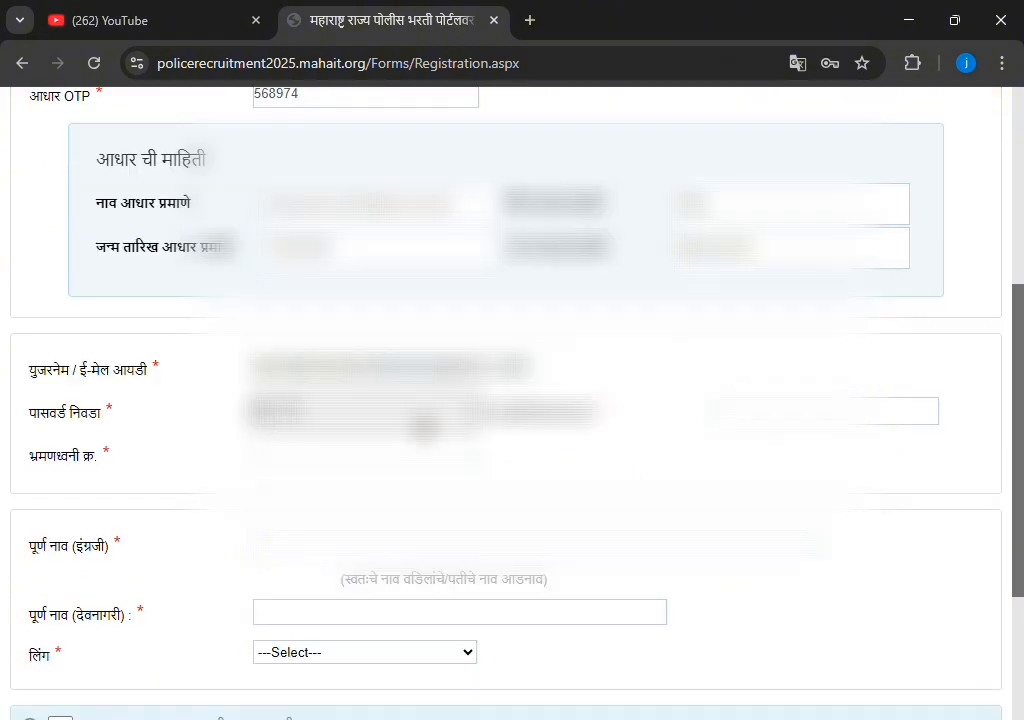
Fill in the password confirmation and begin entering the mobile number
{"action": "left_click", "coordinate": [861, 418]}
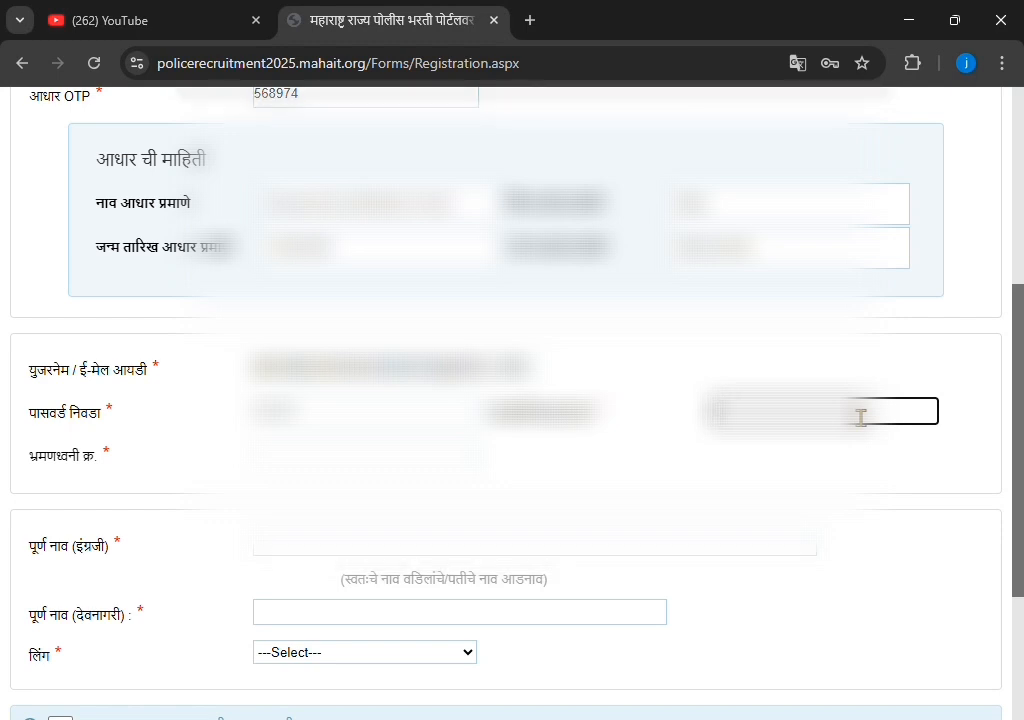
{"action": "type", "text": "•••"}
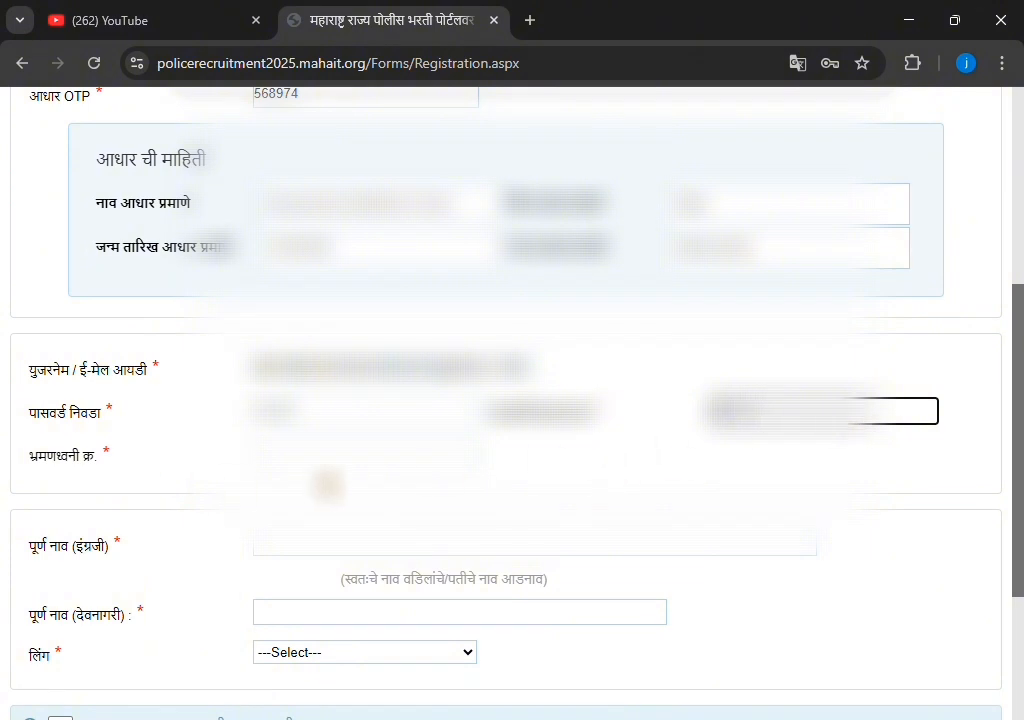
{"action": "left_click", "coordinate": [338, 460]}
{"action": "type", "text": "•••"}
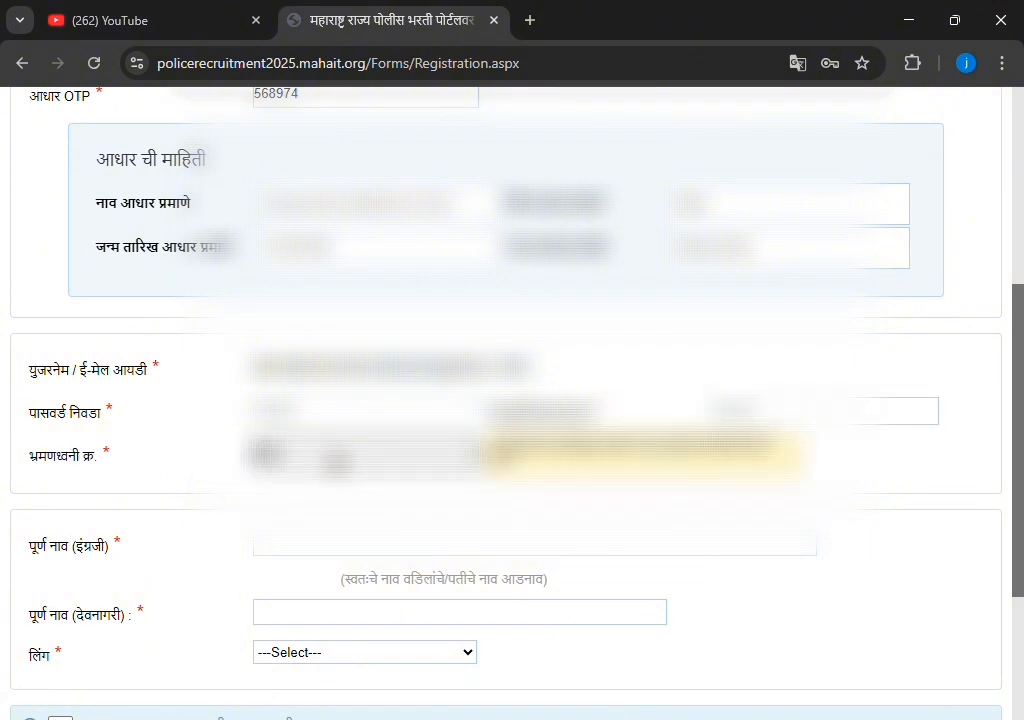
{"action": "type", "text": "••"}
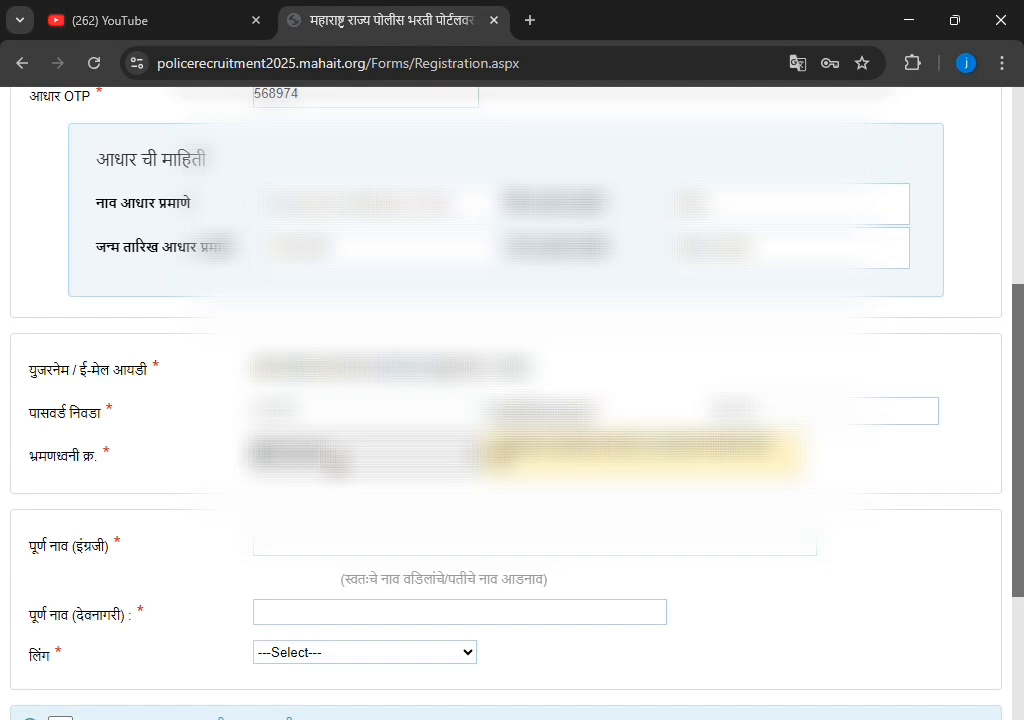
Type the applicant's full name in capital letters into पूर्ण नाव (इंग्रजी)
{"action": "left_click", "coordinate": [390, 548]}
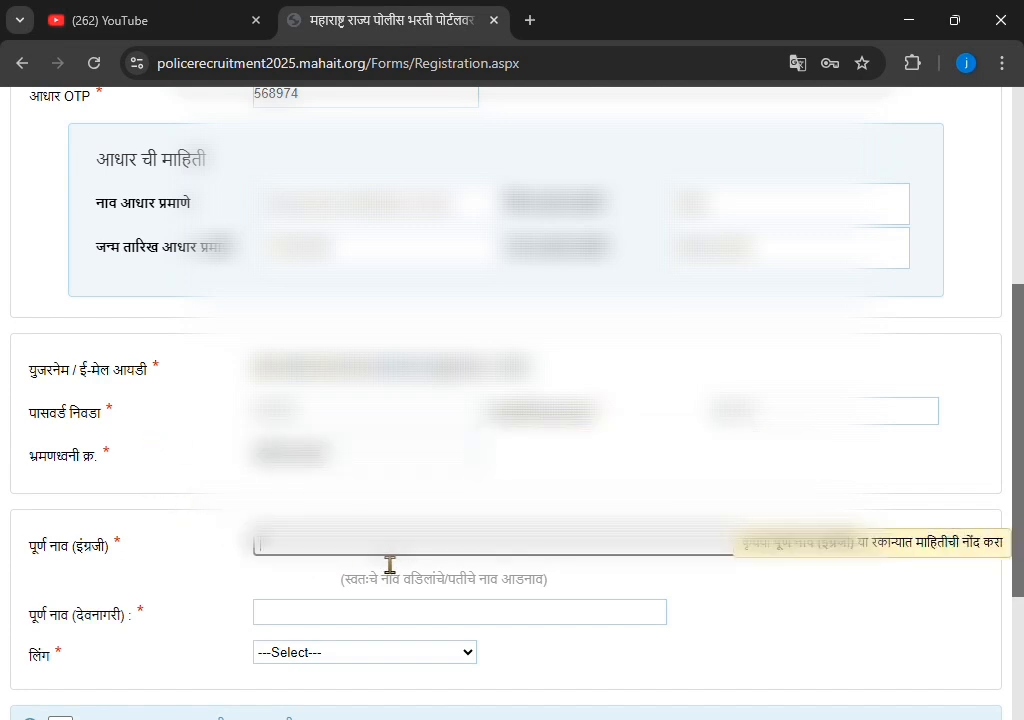
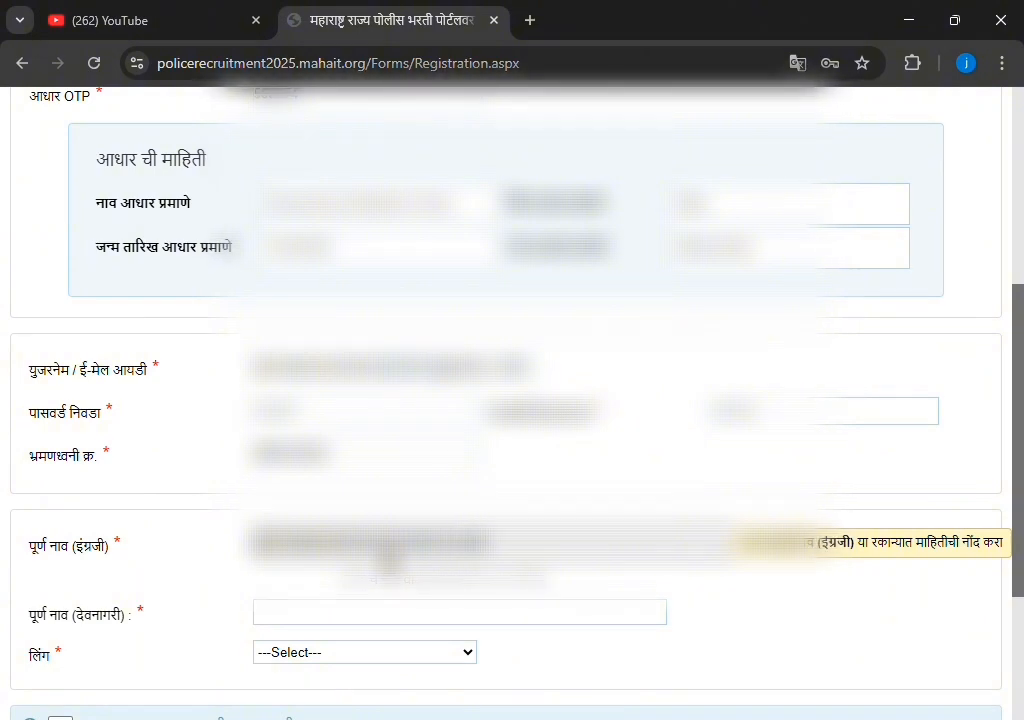
Paste the applicant's Marathi name into the पूर्ण नाव (देवनागरी) field
{"action": "scroll", "coordinate": [390, 565], "scroll_direction": "down", "scroll_amount": 1}
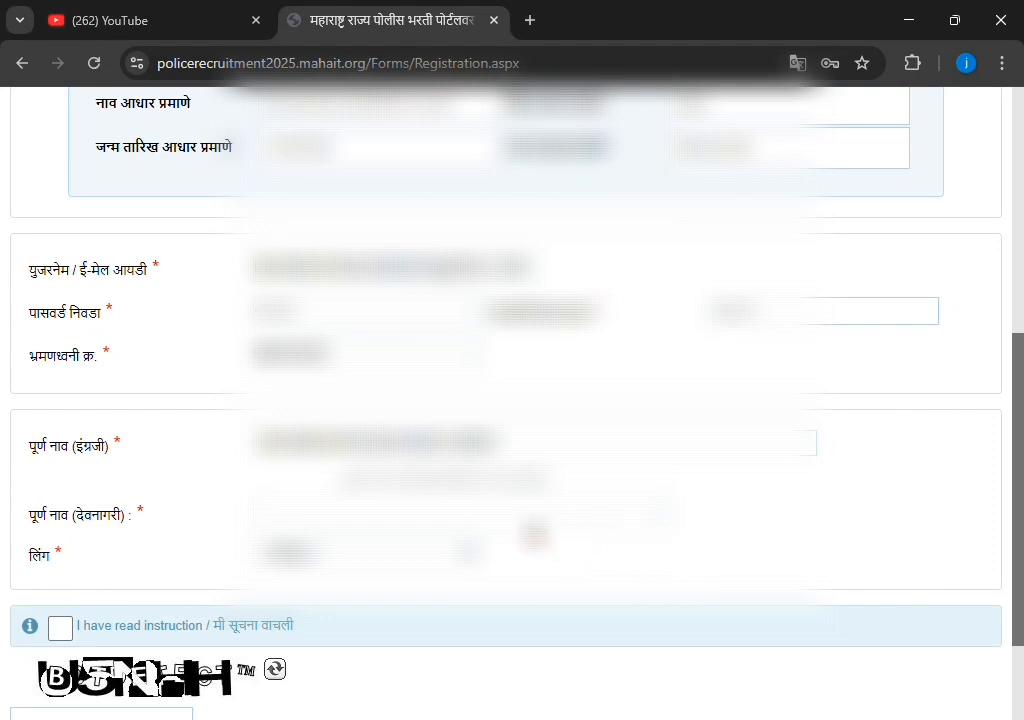
{"action": "left_click", "coordinate": [530, 518]}
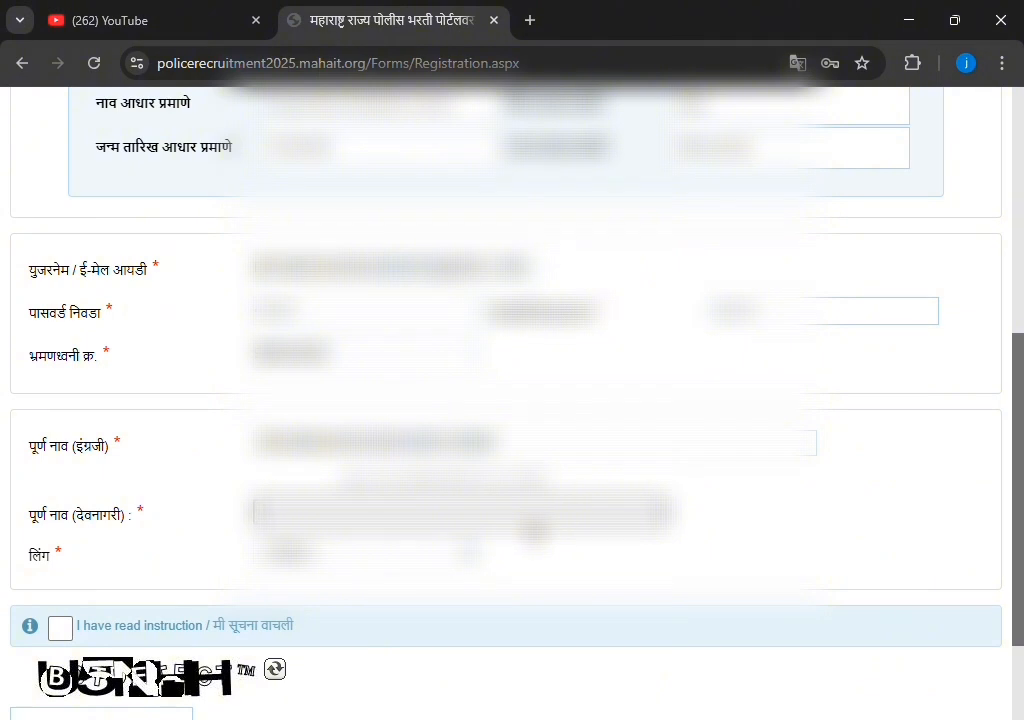
{"action": "type", "text": "j"}
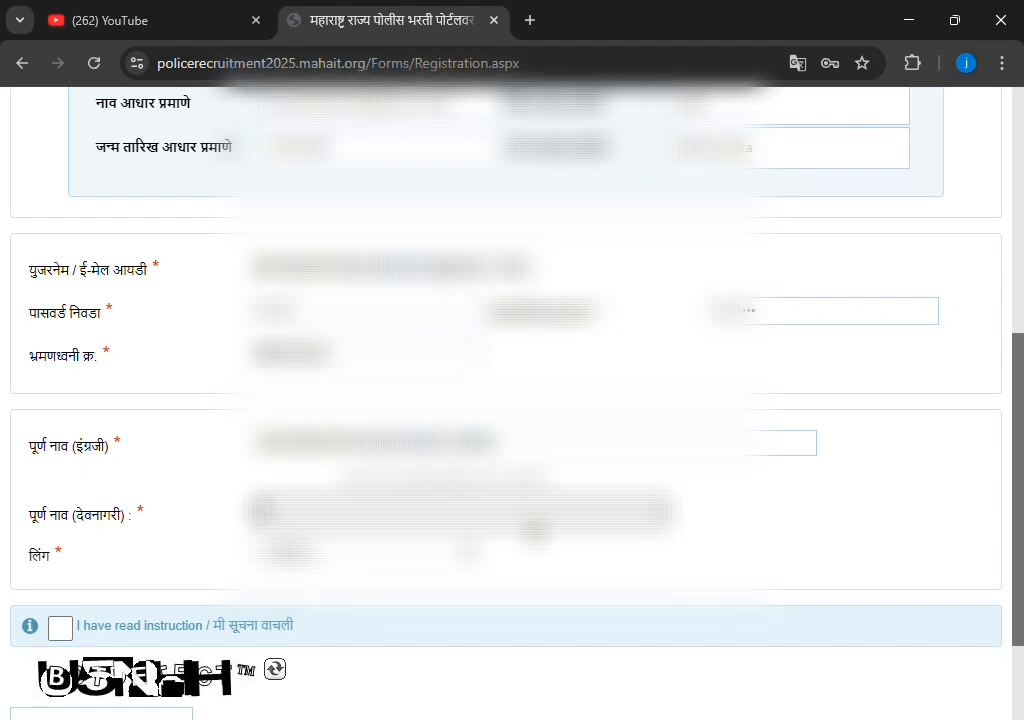
{"action": "scroll", "coordinate": [535, 530], "scroll_direction": "down", "scroll_amount": 1}
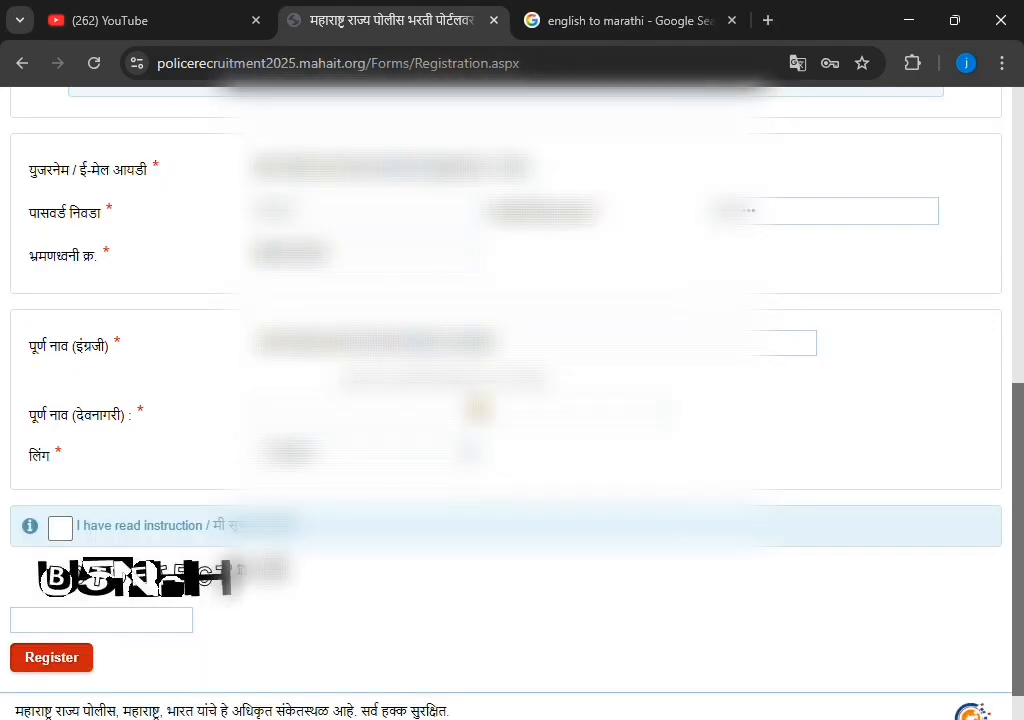
{"action": "left_click", "coordinate": [486, 420]}
{"action": "key", "text": "ctrl+v"}
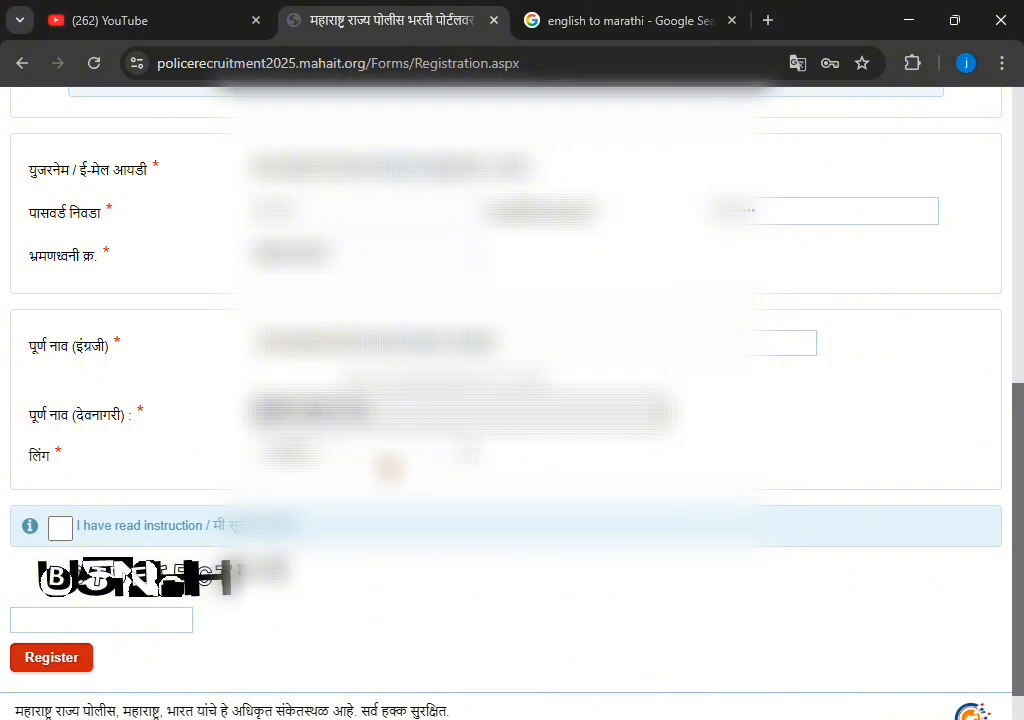
Select the applicant's gender under लिंग and tick 'I have read instruction'
{"action": "left_click", "coordinate": [389, 467]}
{"action": "left_click", "coordinate": [370, 513]}
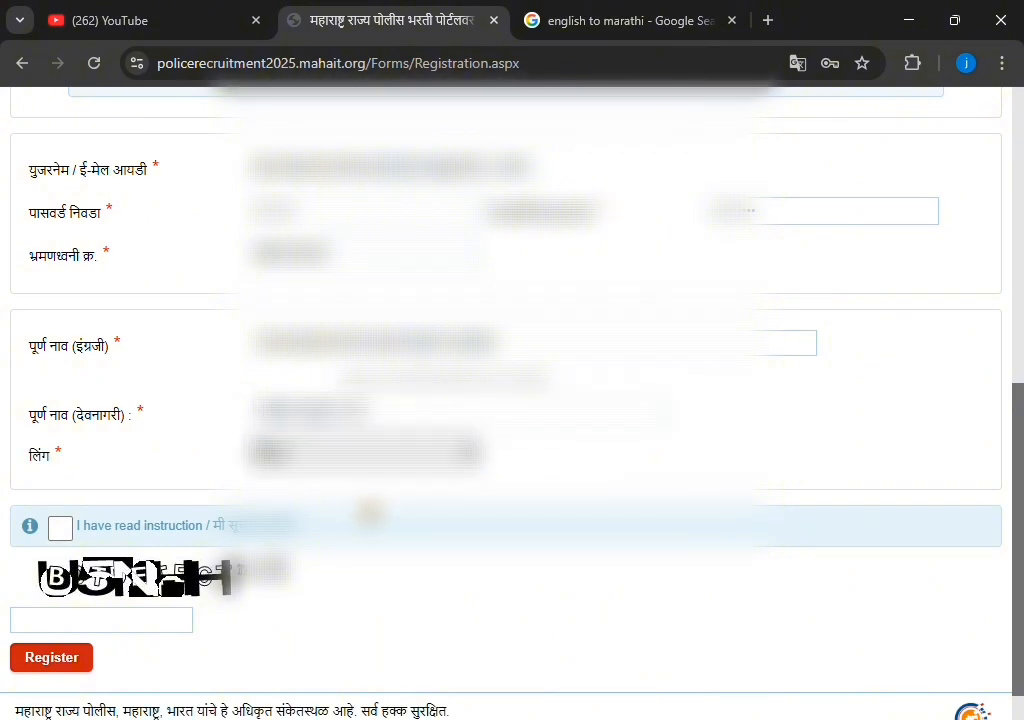
{"action": "left_click", "coordinate": [60, 529]}
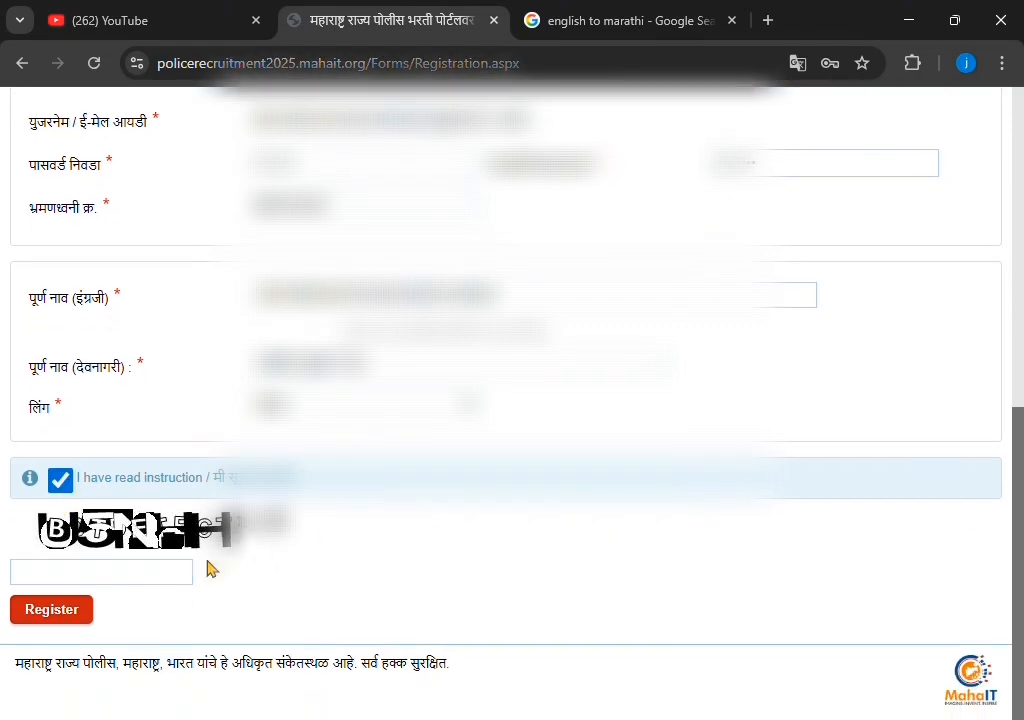
Refresh the captcha and enter its code in the captcha box
{"action": "left_click", "coordinate": [174, 582]}
{"action": "left_click", "coordinate": [285, 521]}
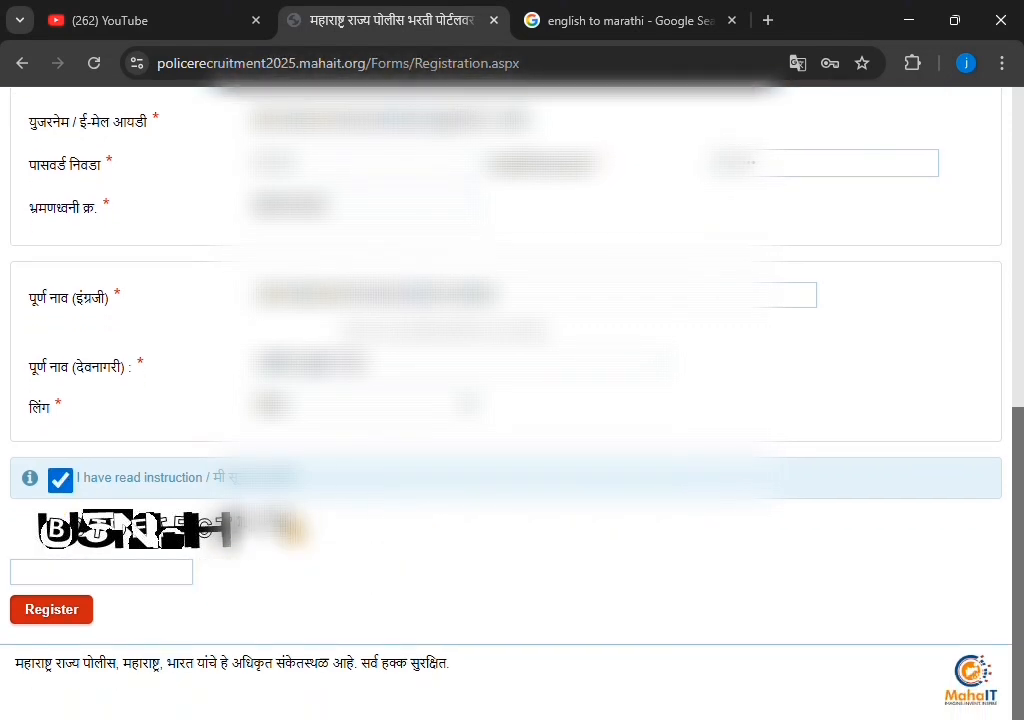
{"action": "left_click", "coordinate": [153, 583]}
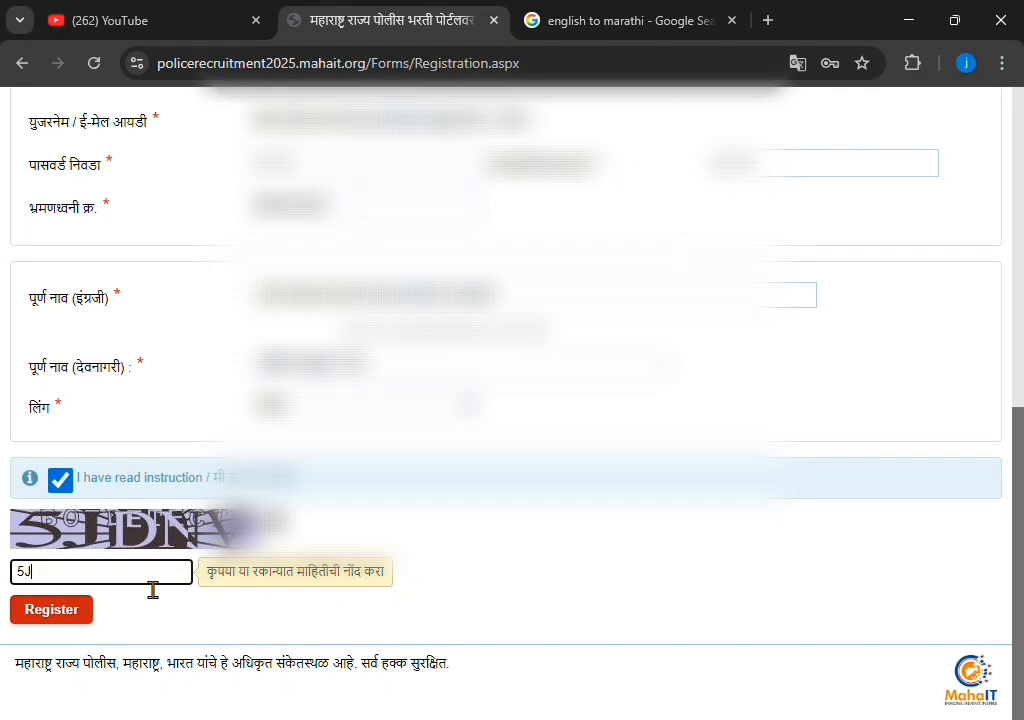
{"action": "type", "text": "5JI"}
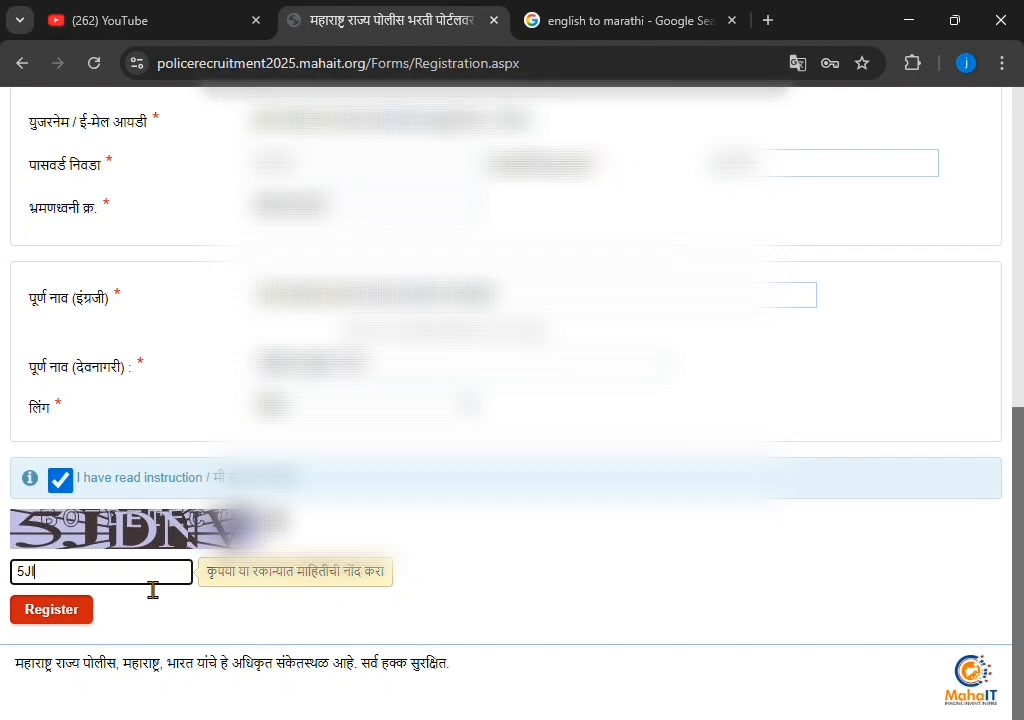
{"action": "type", "text": "DNV"}
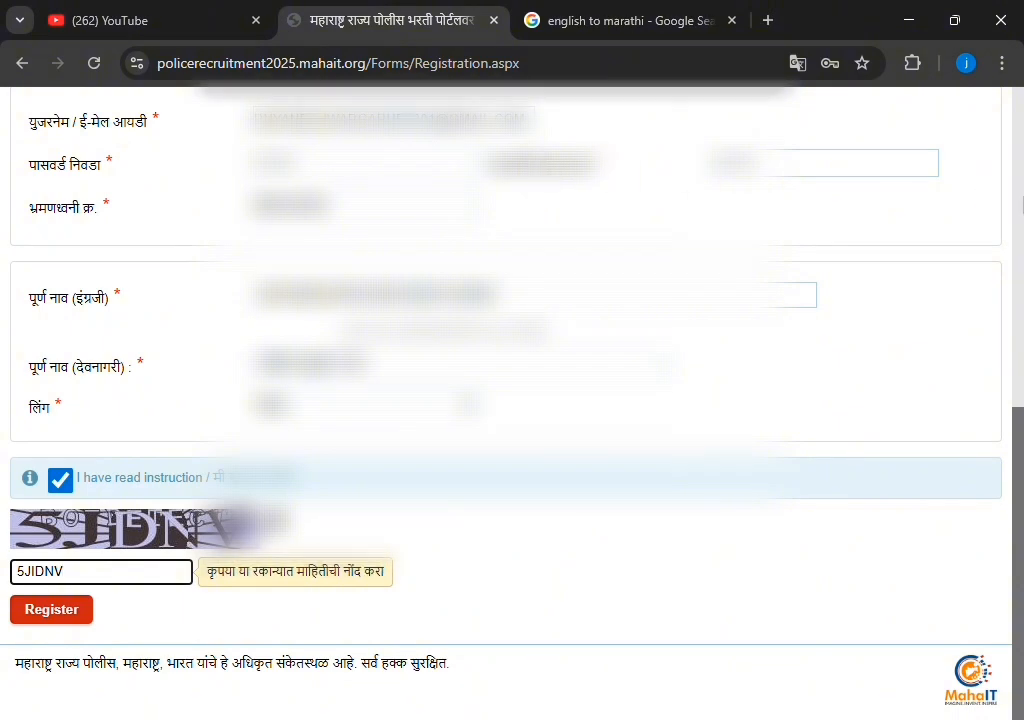
Correct the confirm-password entry and submit the registration form
{"action": "scroll", "coordinate": [950, 215], "scroll_direction": "up", "scroll_amount": 1}
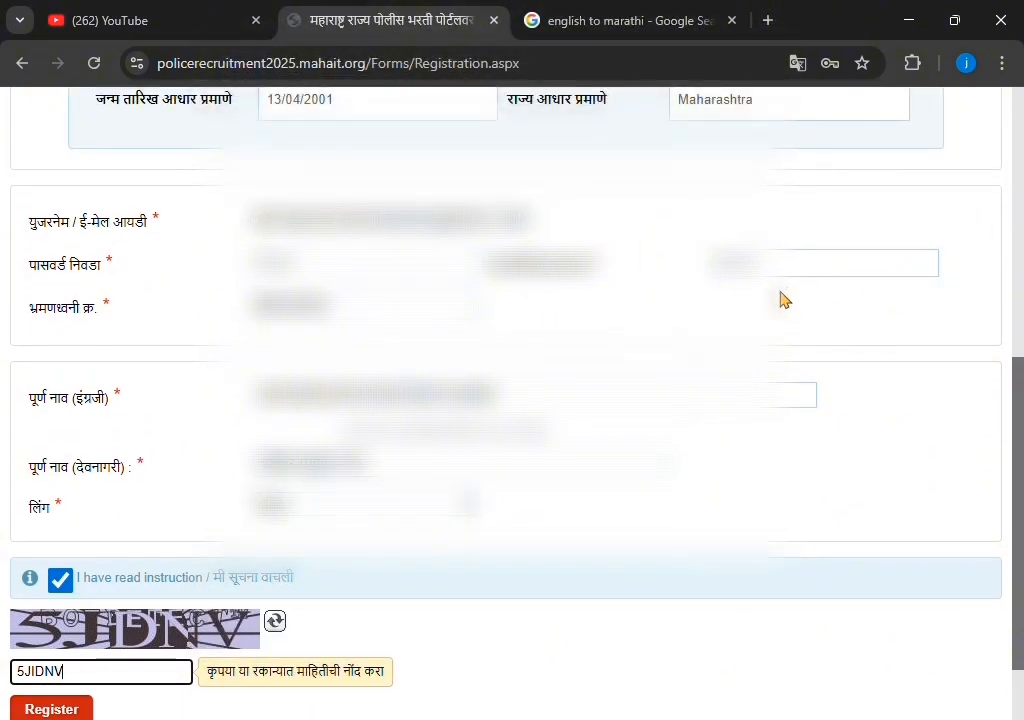
{"action": "left_click", "coordinate": [430, 270]}
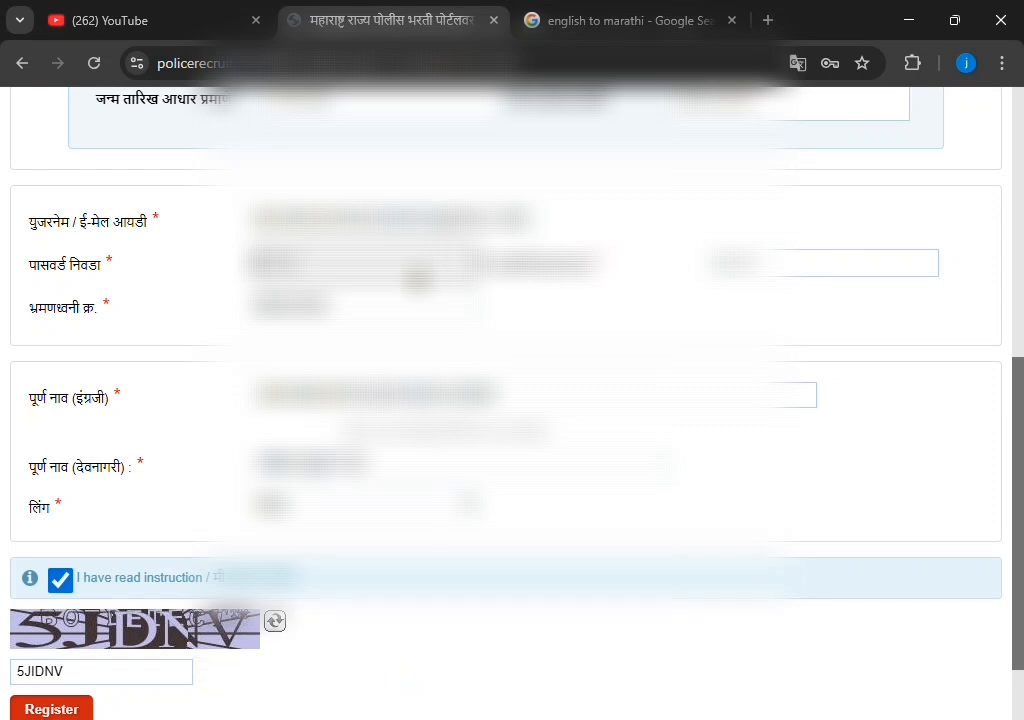
{"action": "scroll", "coordinate": [73, 617], "scroll_direction": "down", "scroll_amount": 1}
{"action": "left_click", "coordinate": [70, 712]}
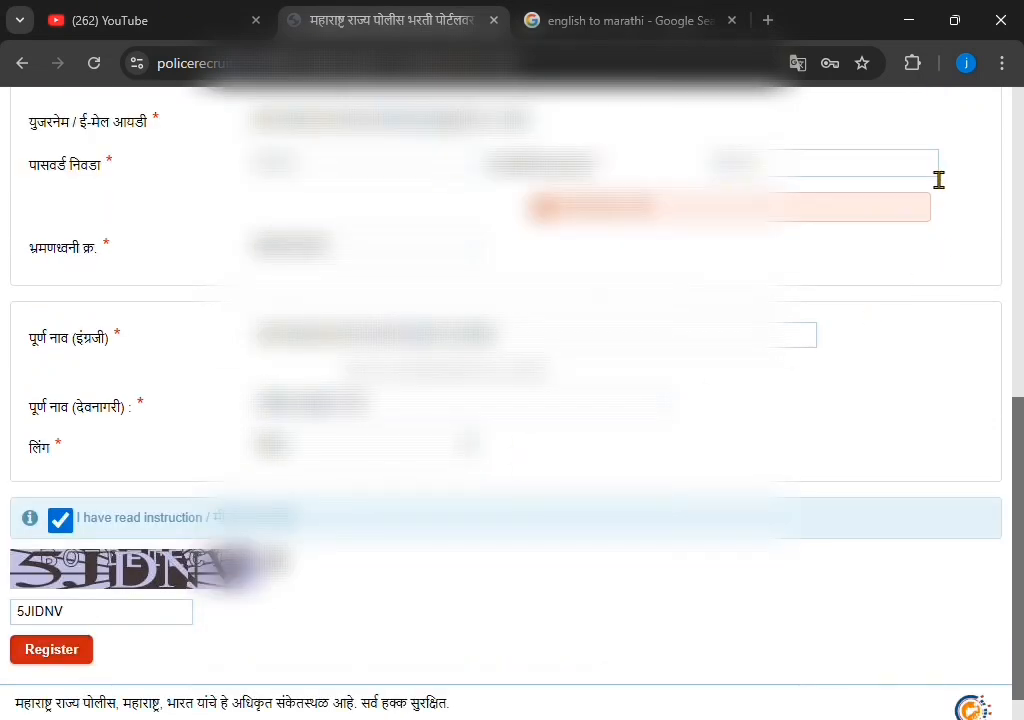
{"action": "left_click", "coordinate": [903, 178]}
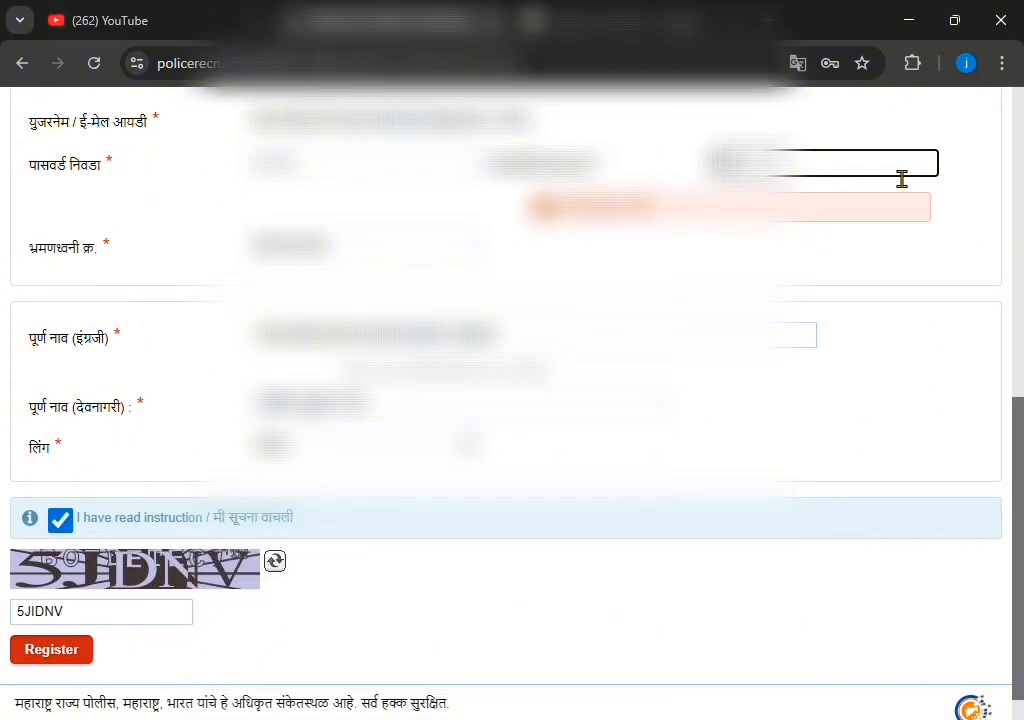
{"action": "scroll", "coordinate": [640, 270], "scroll_direction": "down", "scroll_amount": 1}
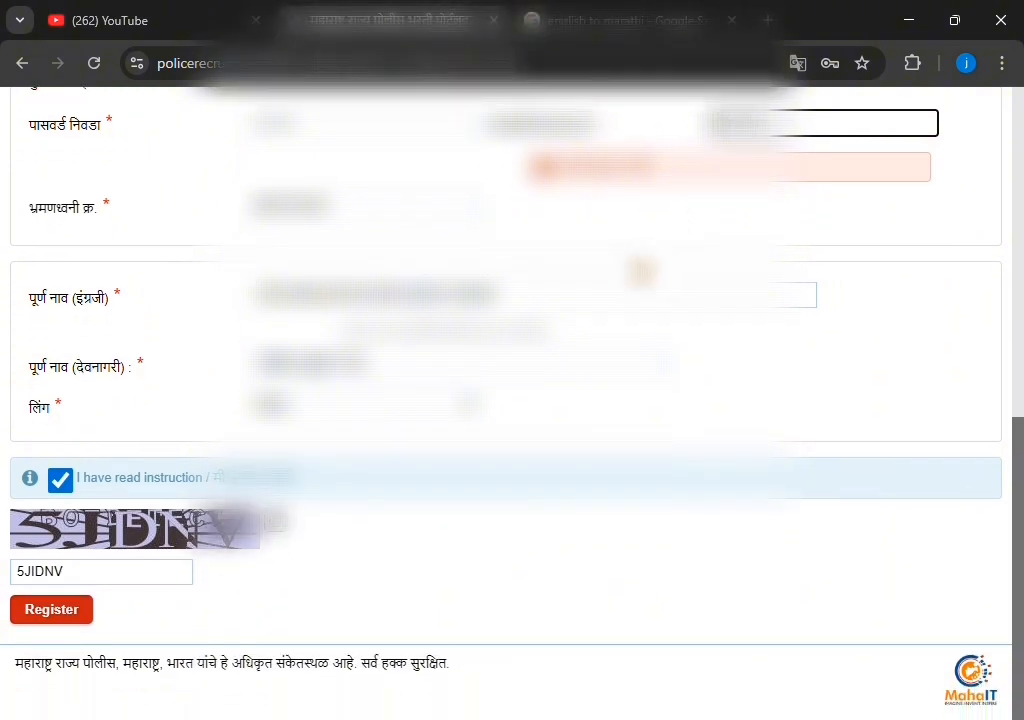
{"action": "left_click", "coordinate": [50, 620]}
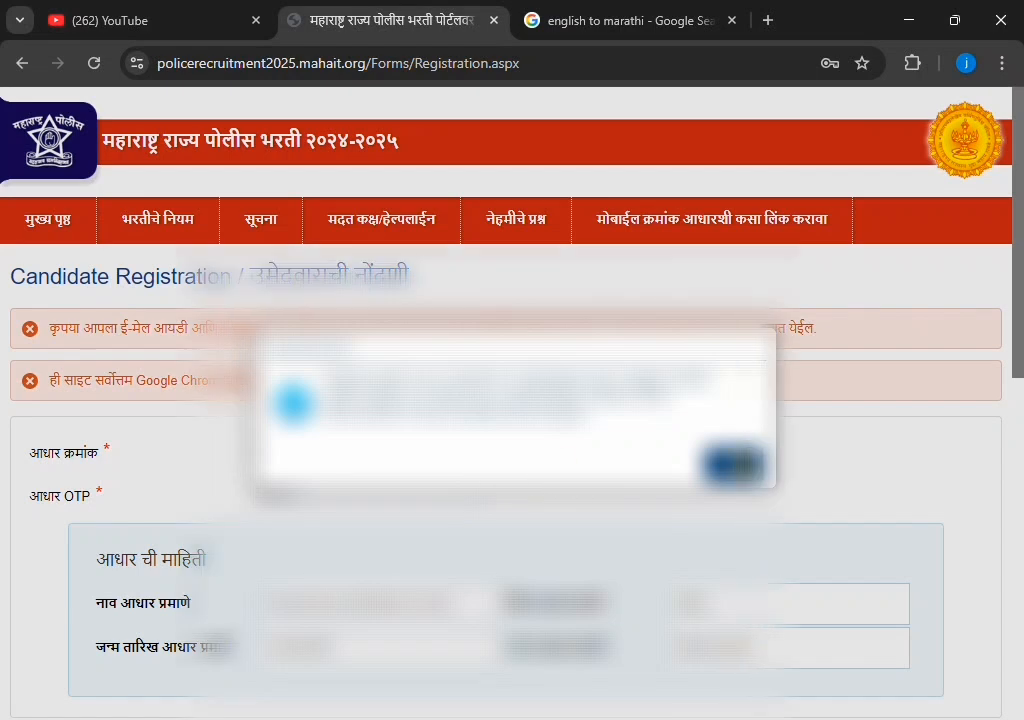
Dismiss the registration confirmation alert to return to the home page login
{"action": "left_click", "coordinate": [760, 472]}
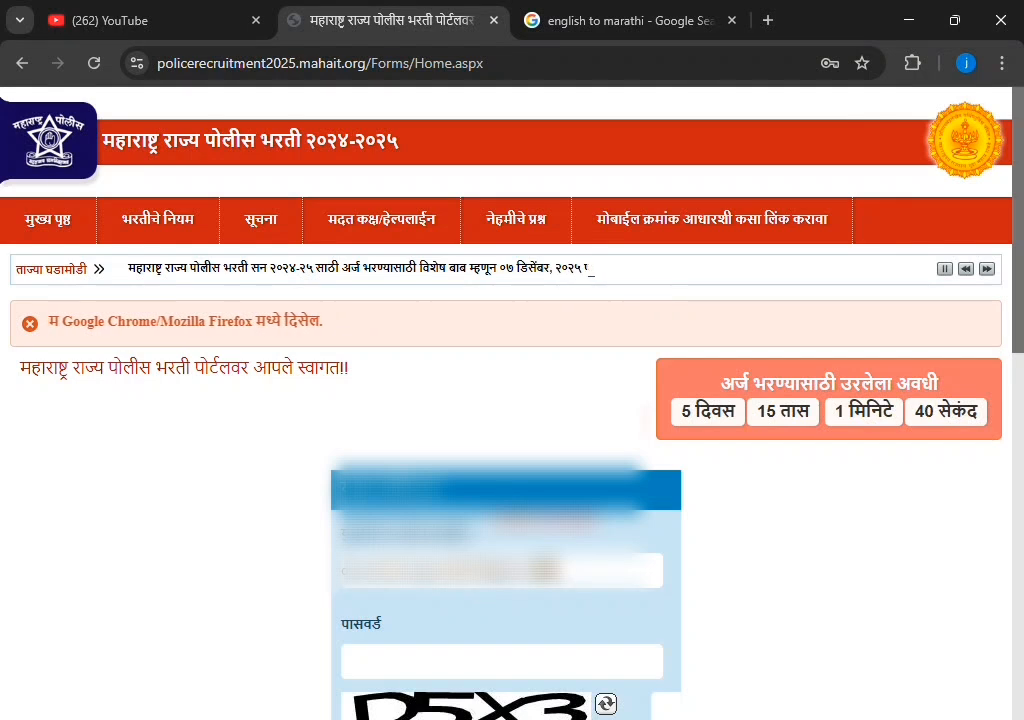
Log in with the new account's password and the captcha to reach the candidate dashboard
{"action": "scroll", "coordinate": [539, 586], "scroll_direction": "down", "scroll_amount": 1}
{"action": "left_click", "coordinate": [539, 576]}
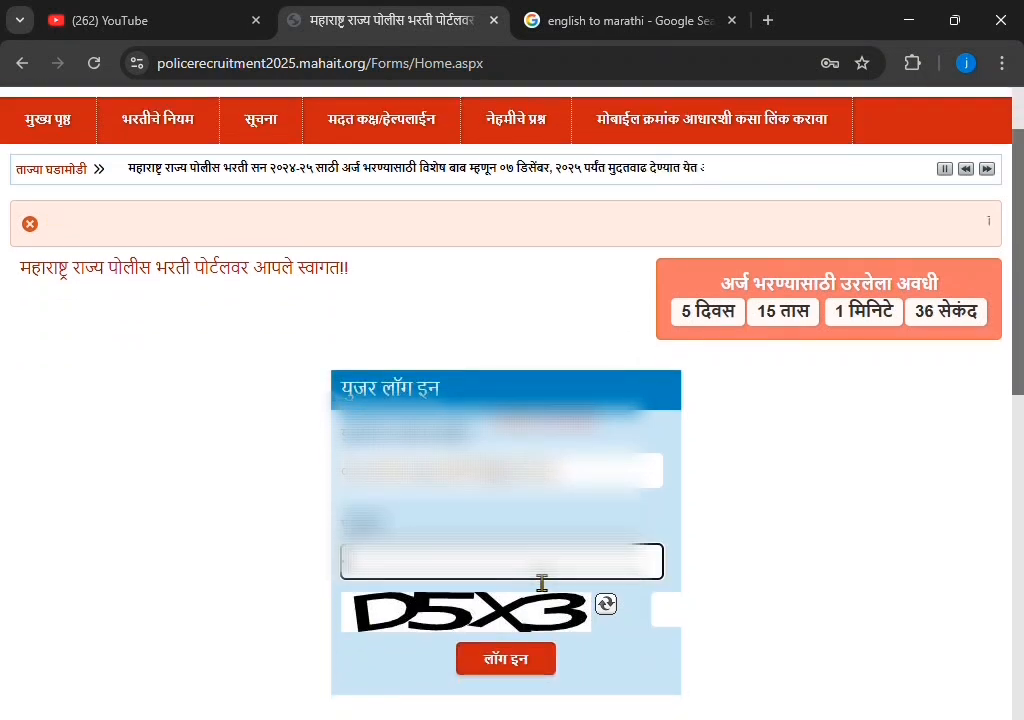
{"action": "type", "text": "**********"}
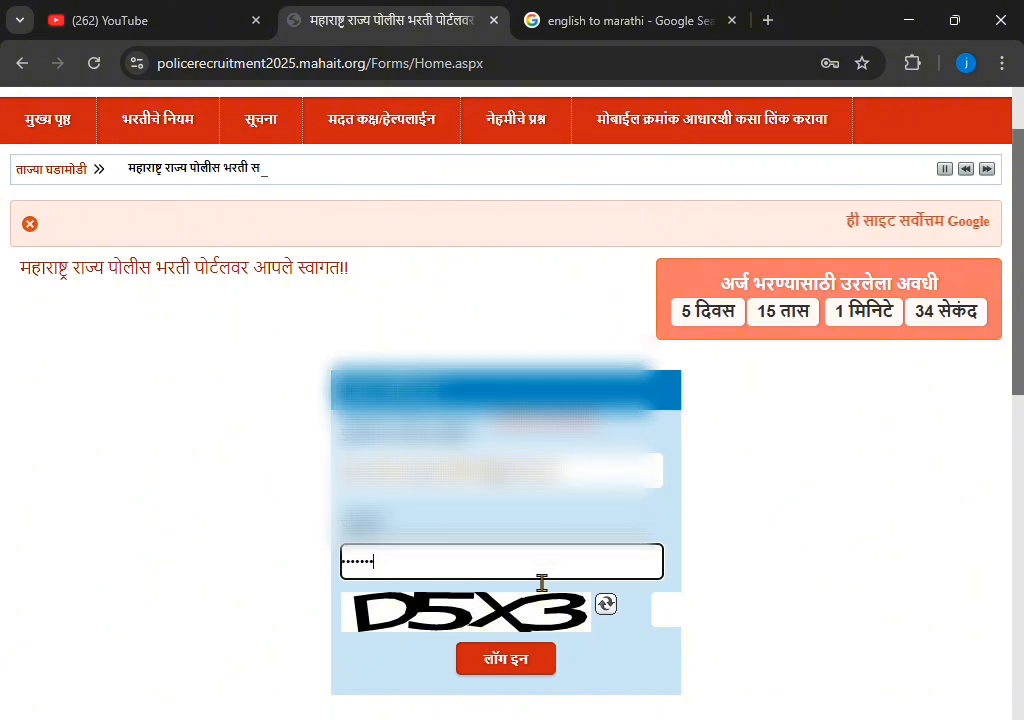
{"action": "key", "text": "Return"}
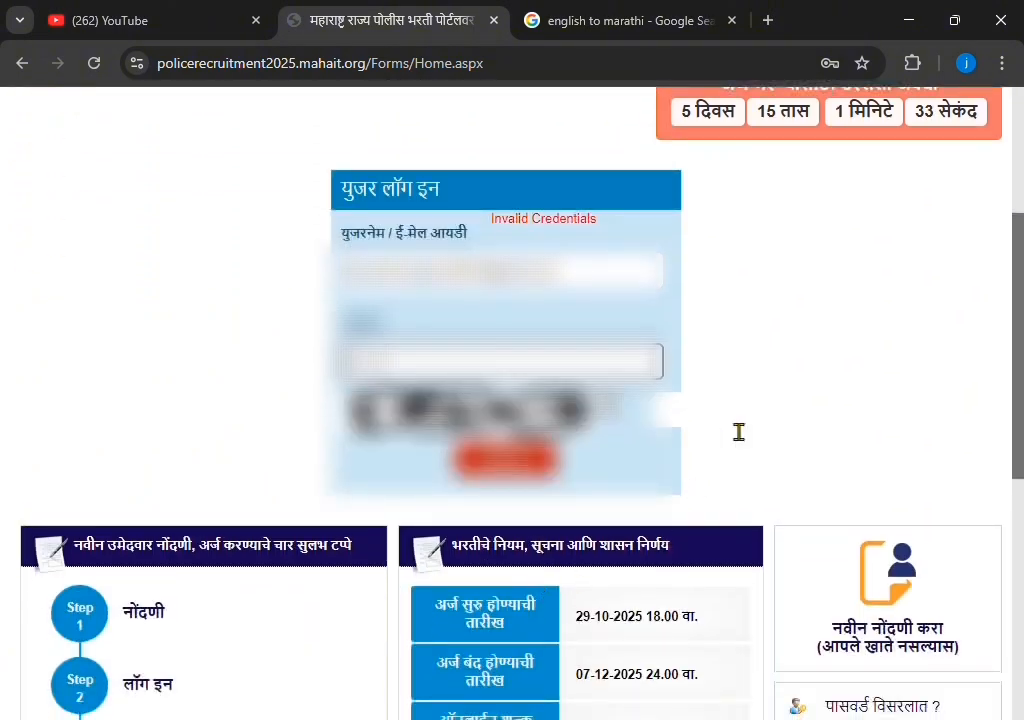
{"action": "left_click", "coordinate": [683, 418]}
{"action": "type", "text": "D"}
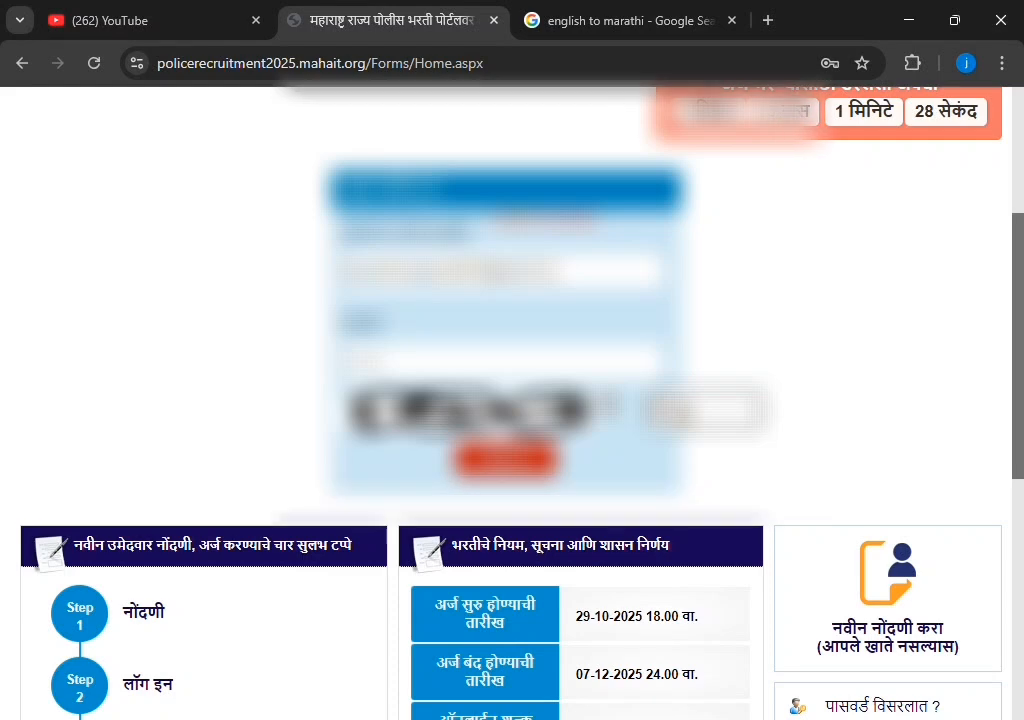
{"action": "left_click", "coordinate": [505, 459]}
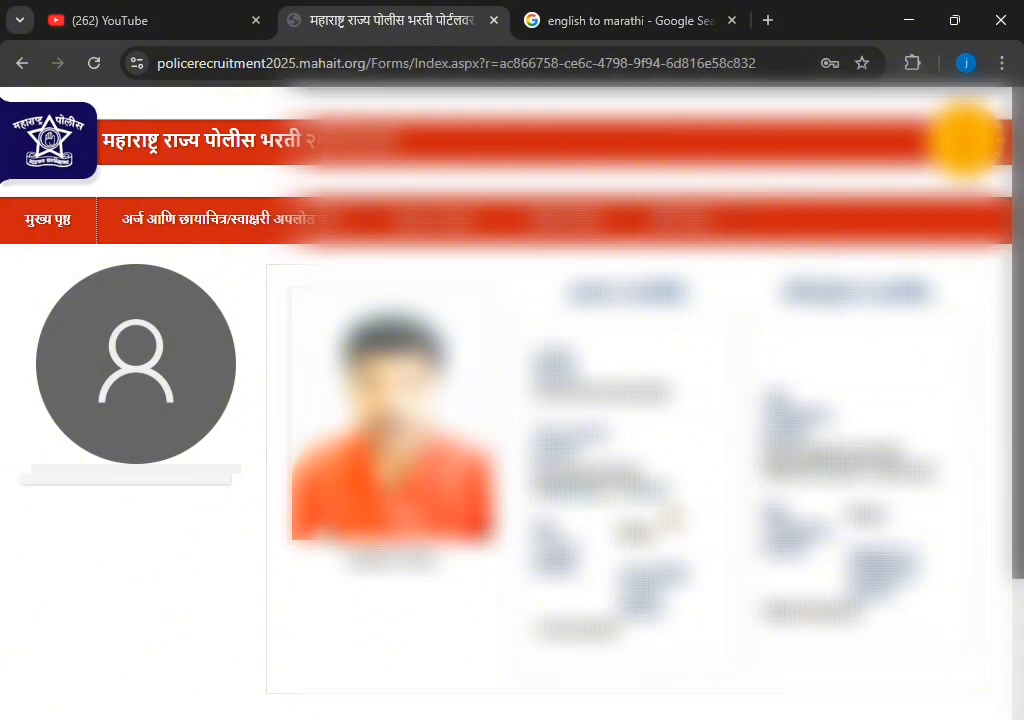
Choose 'पदासाठी अर्ज करा' from the application menu to open the post application form
{"action": "scroll", "coordinate": [512, 400], "scroll_direction": "down", "scroll_amount": 1}
{"action": "scroll", "coordinate": [215, 286], "scroll_direction": "up", "scroll_amount": 1}
{"action": "mouse_move", "coordinate": [256, 238]}
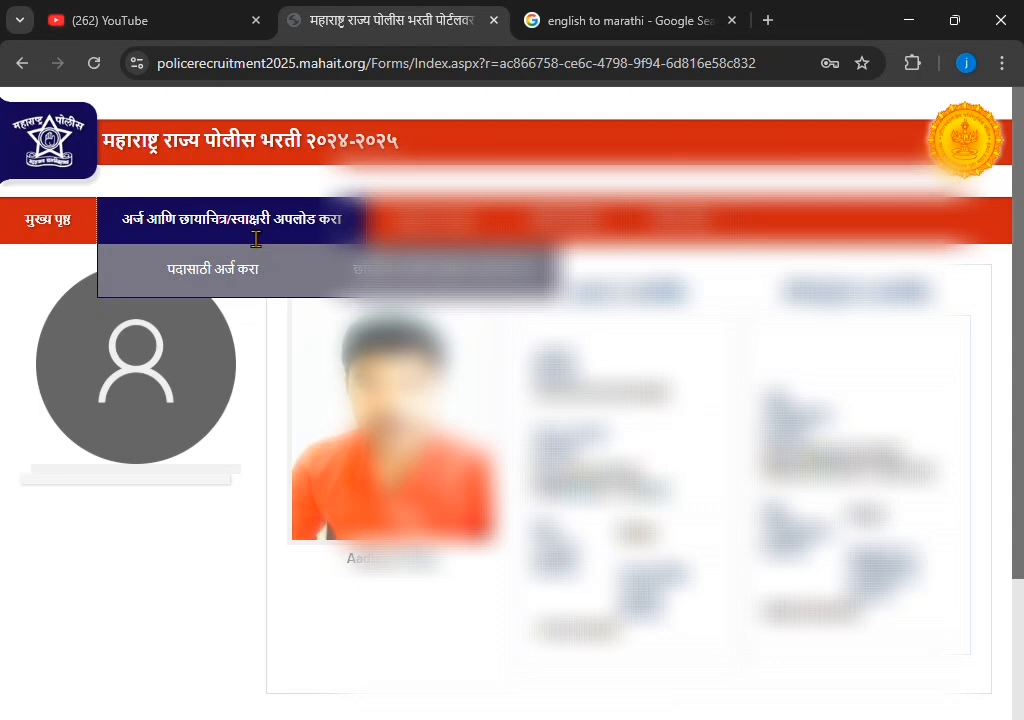
{"action": "left_click", "coordinate": [240, 267]}
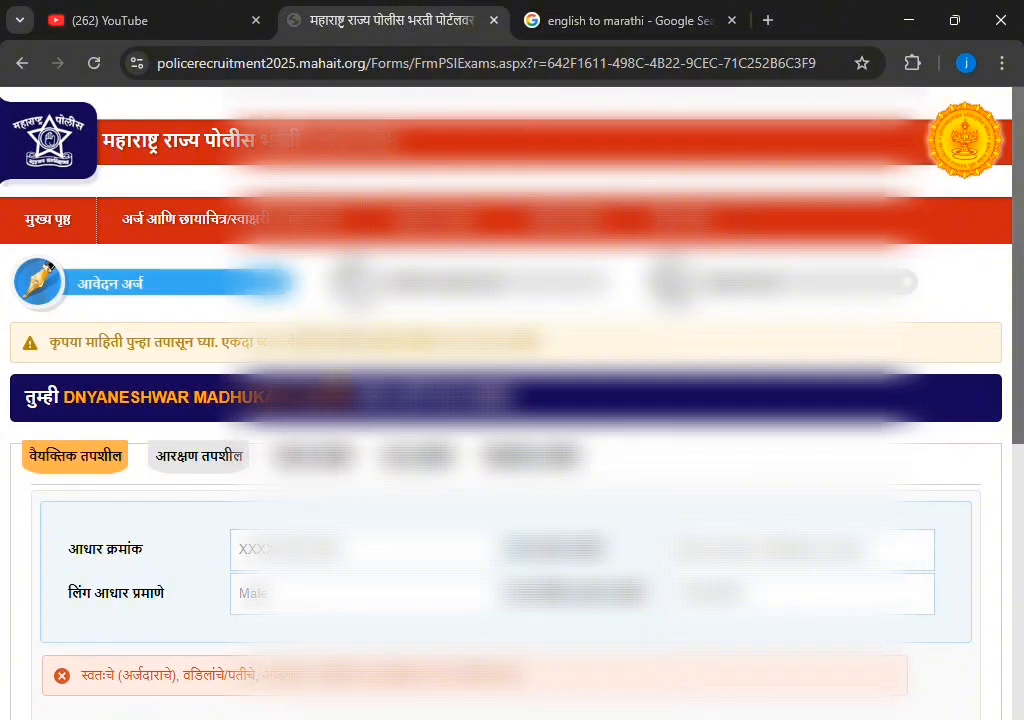
Go through the English name fields and enter the mother's name in English
{"action": "scroll", "coordinate": [272, 485], "scroll_direction": "down", "scroll_amount": 3}
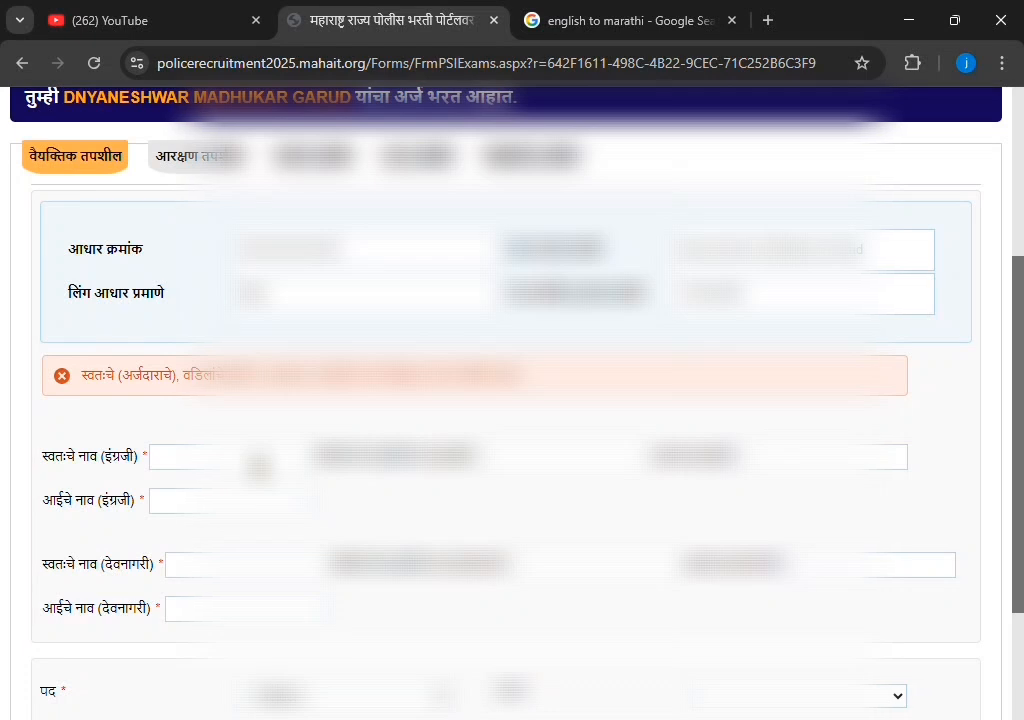
{"action": "left_click", "coordinate": [258, 460]}
{"action": "scroll", "coordinate": [258, 454], "scroll_direction": "down", "scroll_amount": 1}
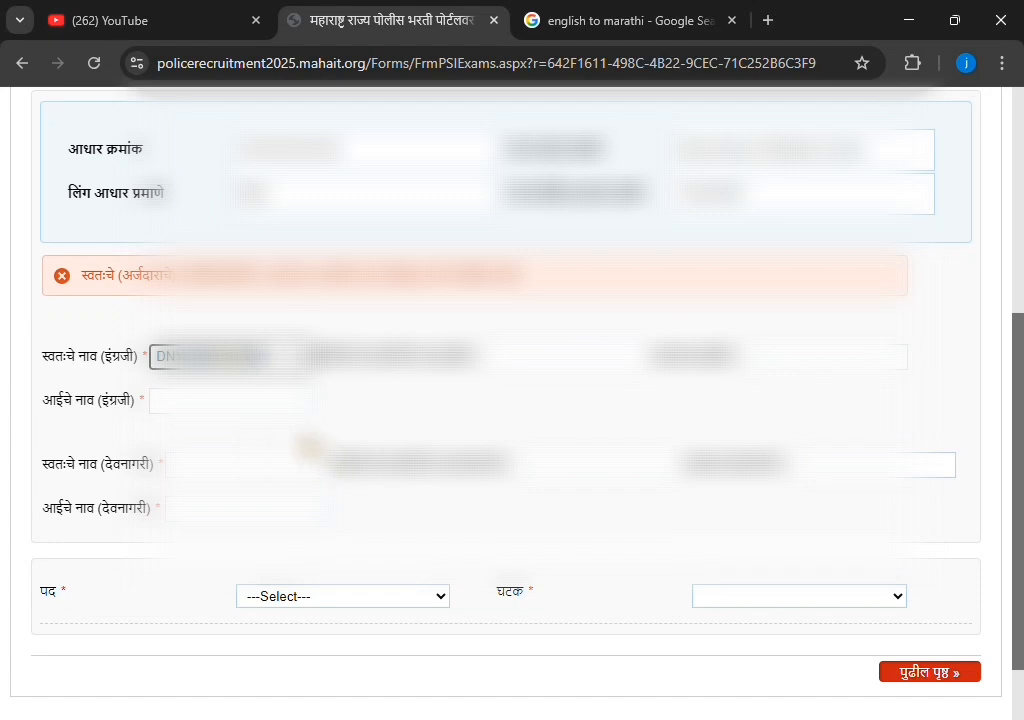
{"action": "left_click", "coordinate": [380, 392]}
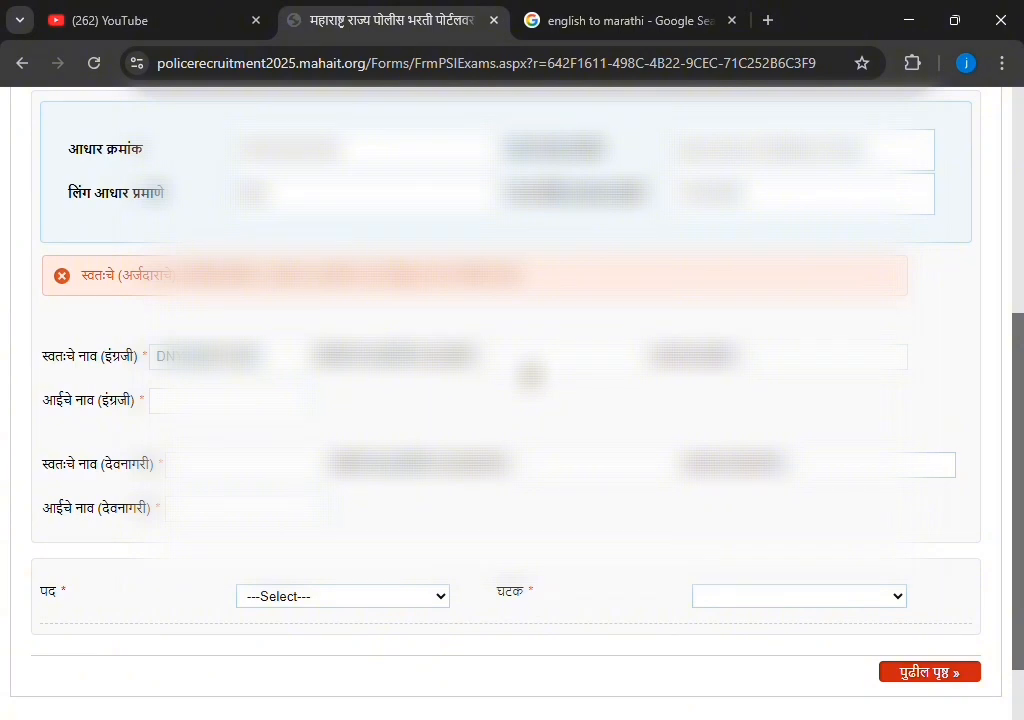
{"action": "left_click", "coordinate": [527, 367]}
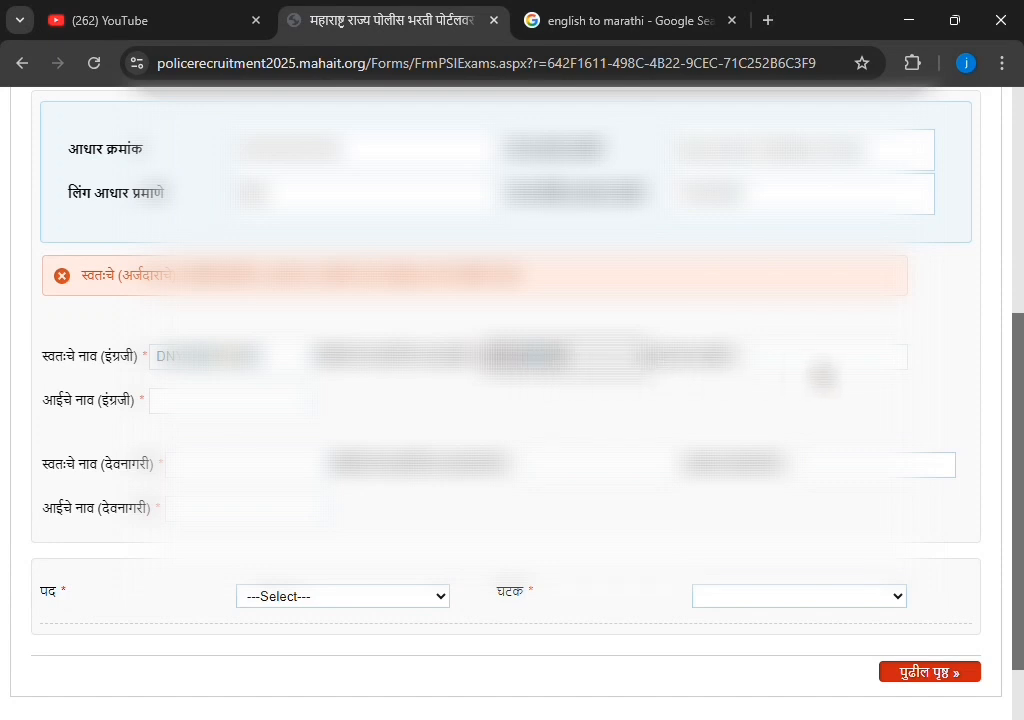
{"action": "left_click", "coordinate": [840, 358]}
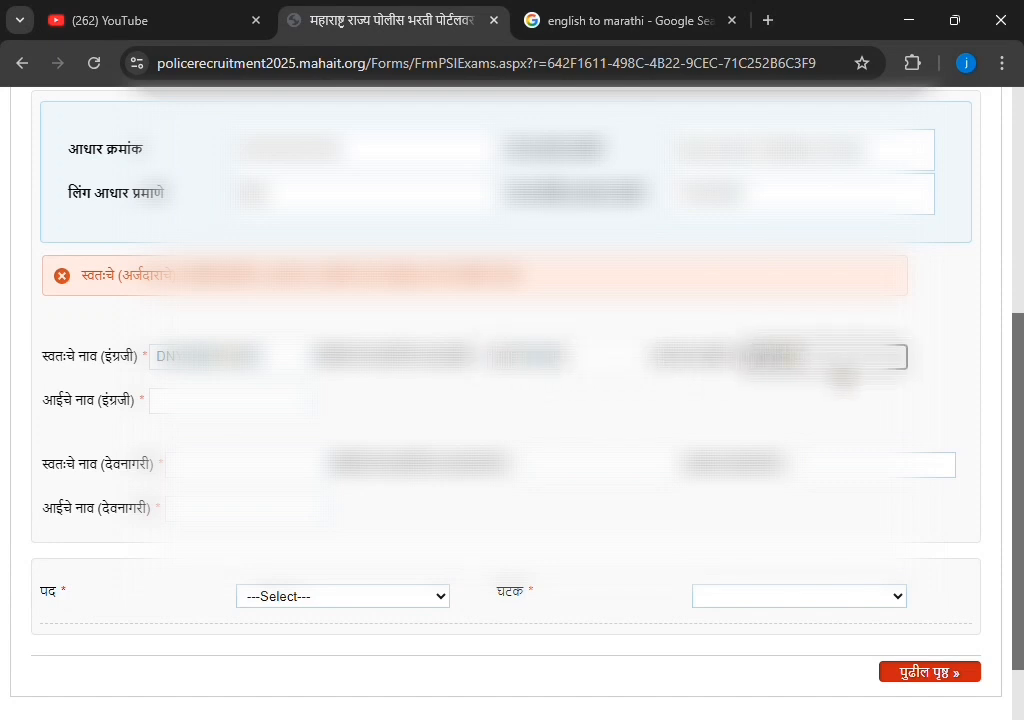
{"action": "left_click", "coordinate": [225, 404]}
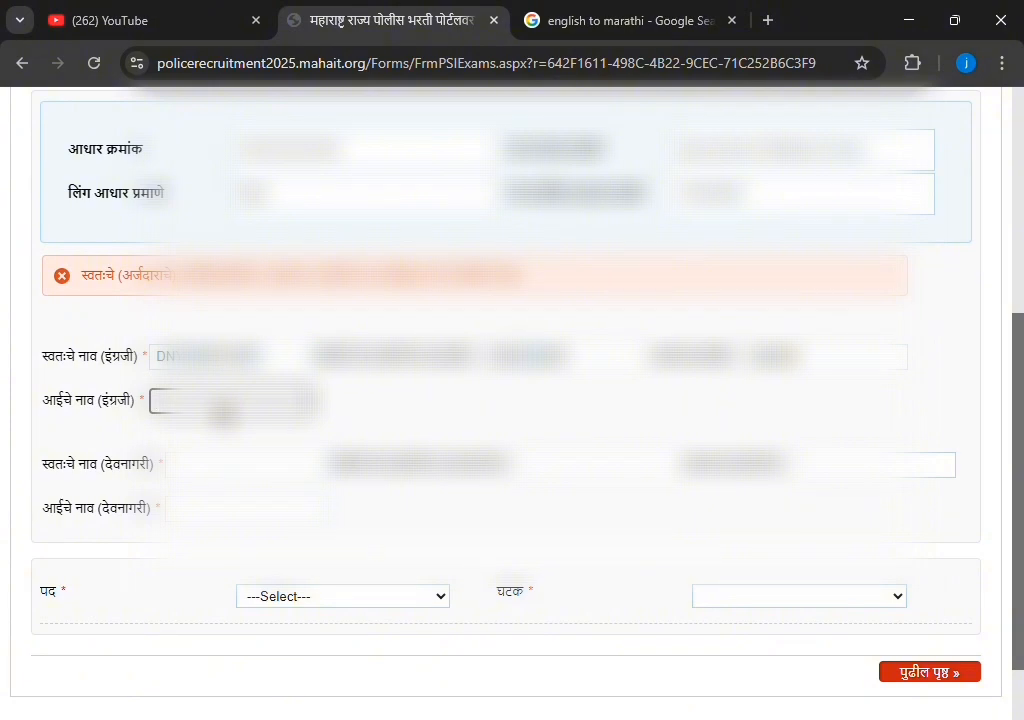
{"action": "type", "text": "RA"}
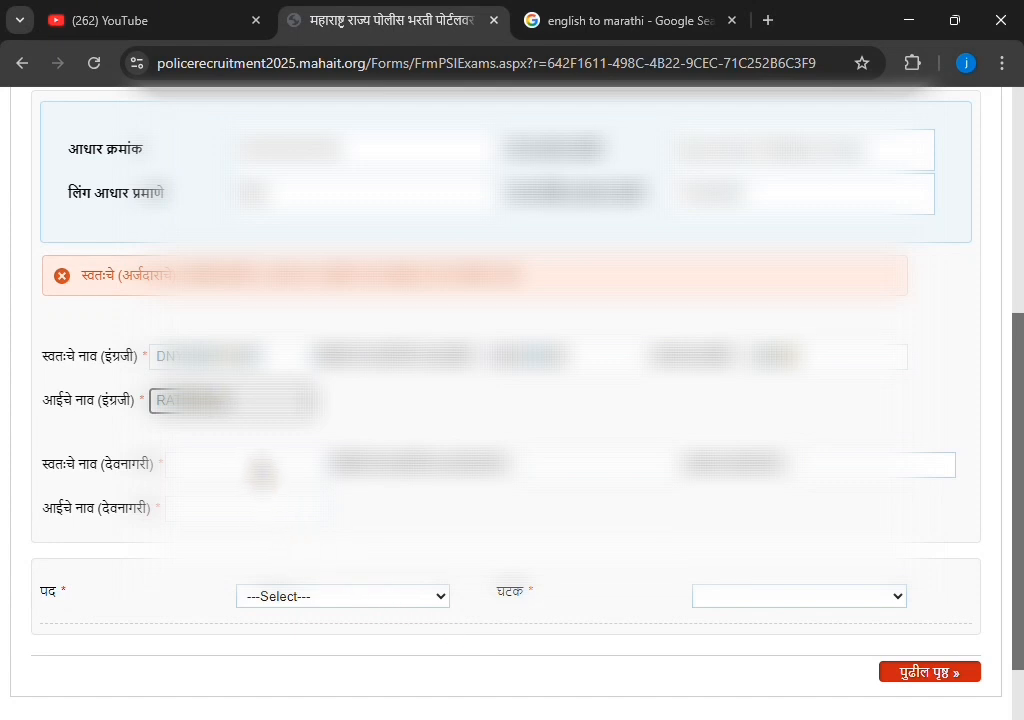
Fill the Devanagari first, middle, last and mother's names, then pick Police Constable Driver as the post
{"action": "left_click", "coordinate": [259, 468]}
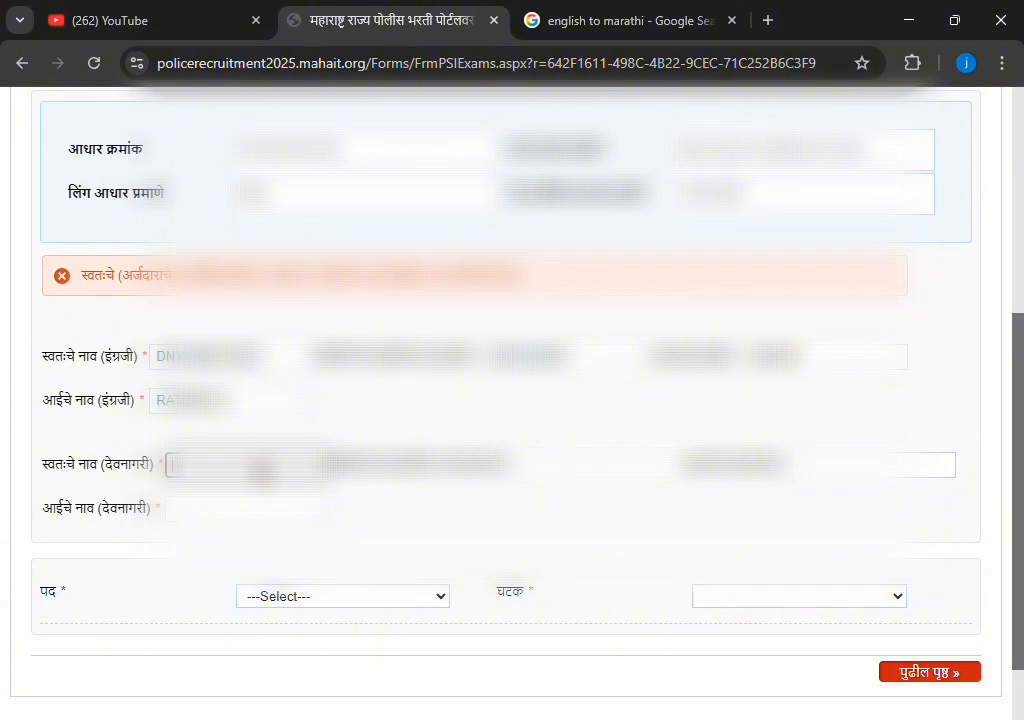
{"action": "scroll", "coordinate": [262, 470], "scroll_direction": "down", "scroll_amount": 2}
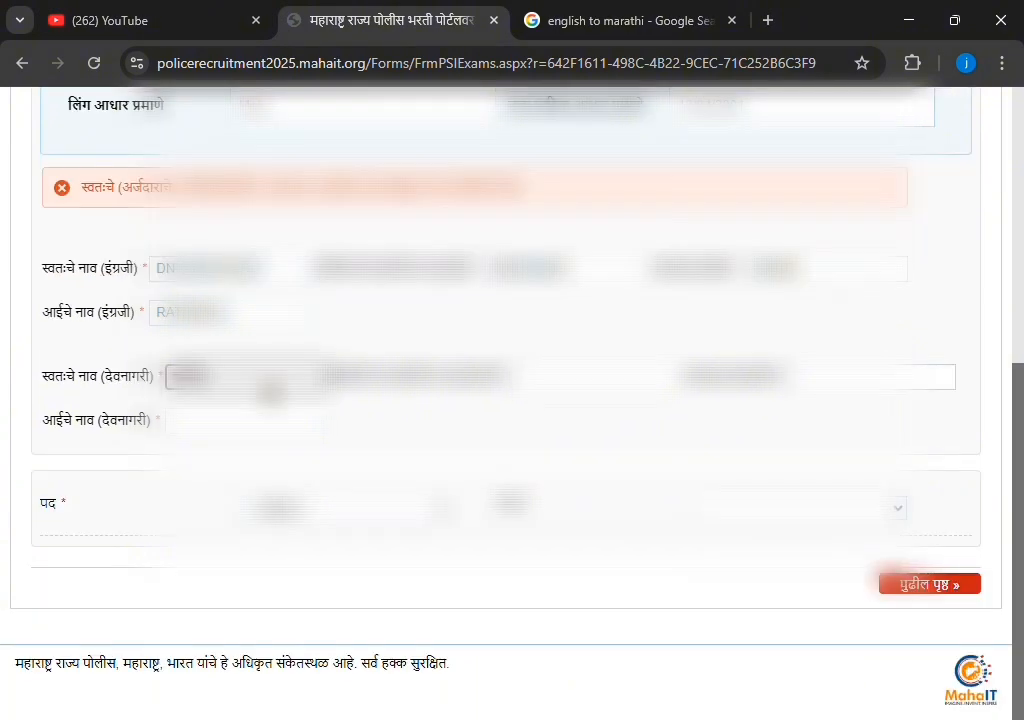
{"action": "left_click", "coordinate": [579, 386]}
{"action": "key", "text": "ctrl+v"}
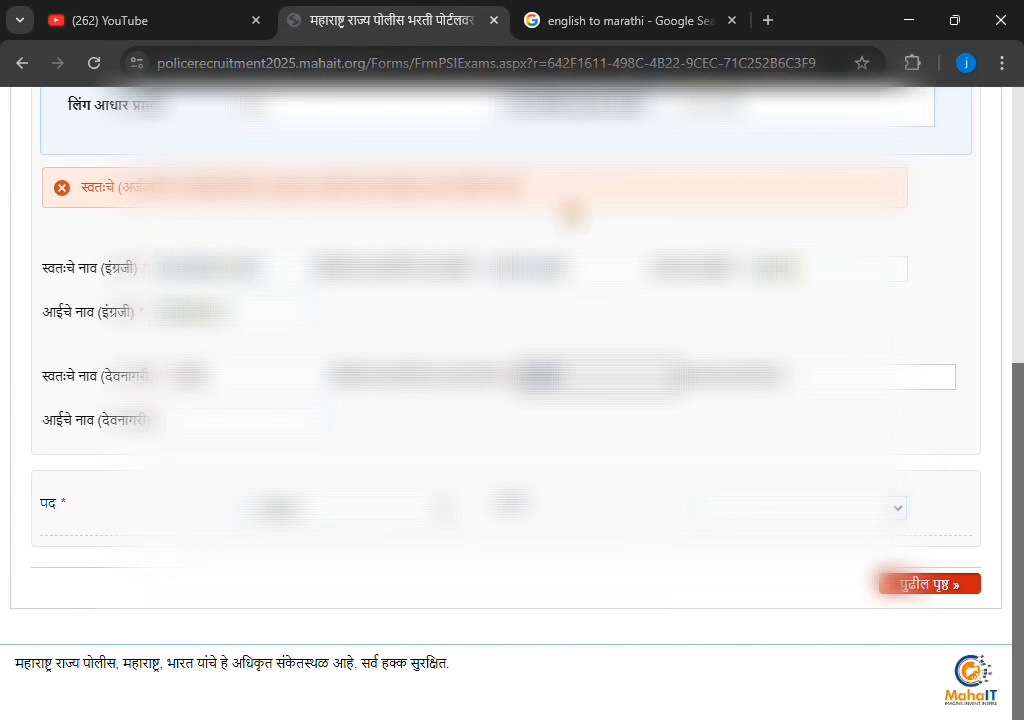
{"action": "left_click", "coordinate": [832, 386]}
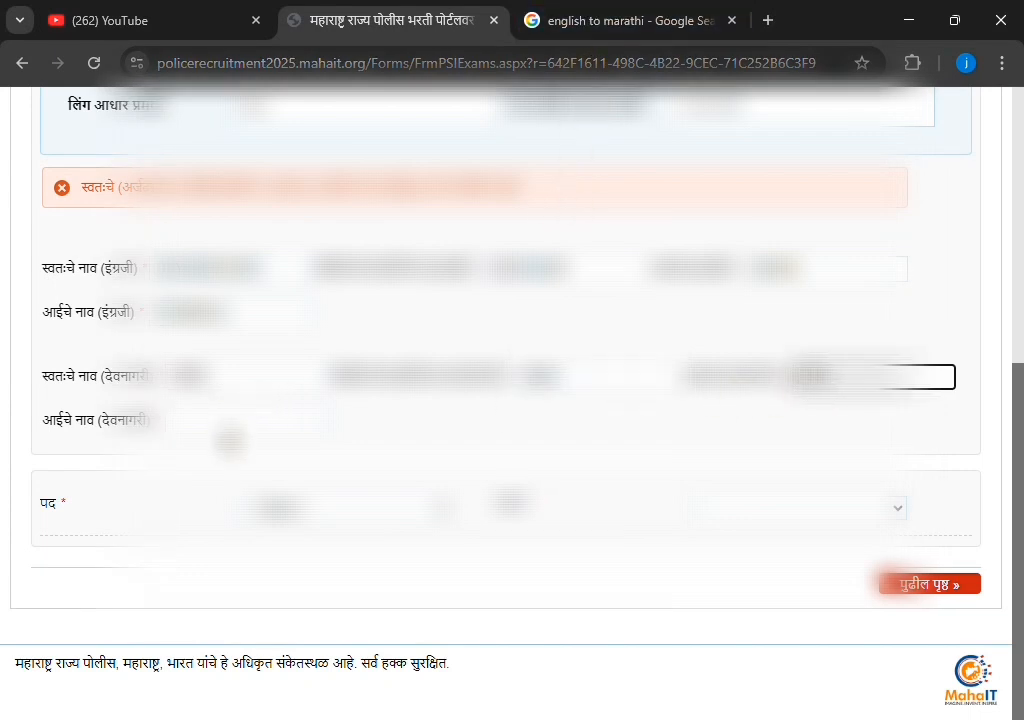
{"action": "left_click", "coordinate": [275, 430]}
{"action": "key", "text": "ctrl+v"}
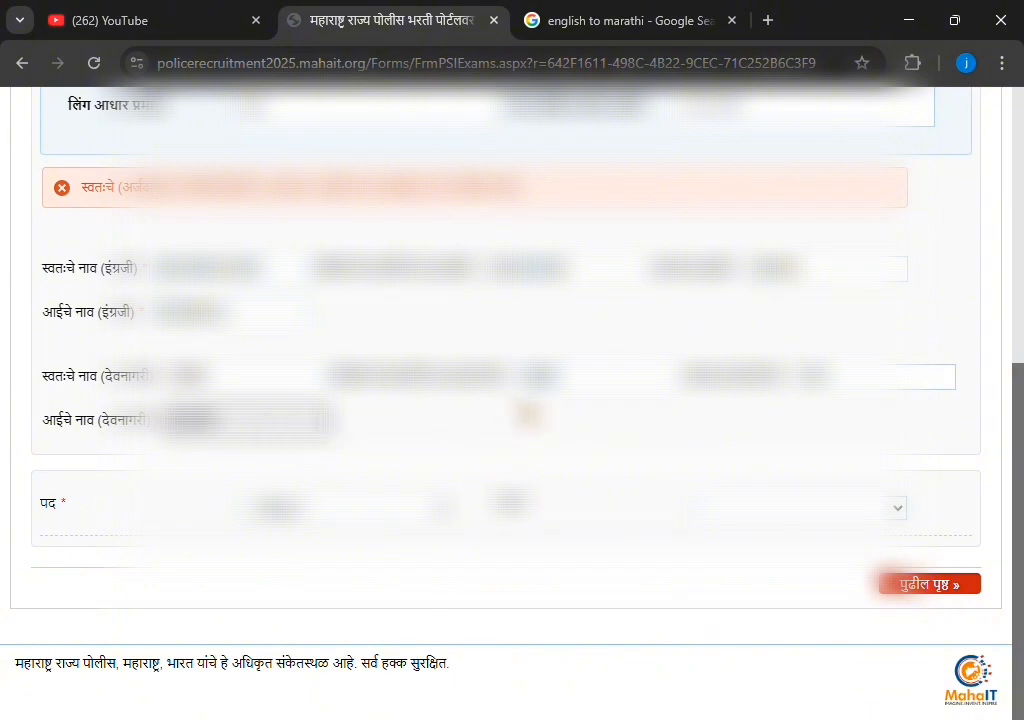
{"action": "left_click", "coordinate": [320, 519]}
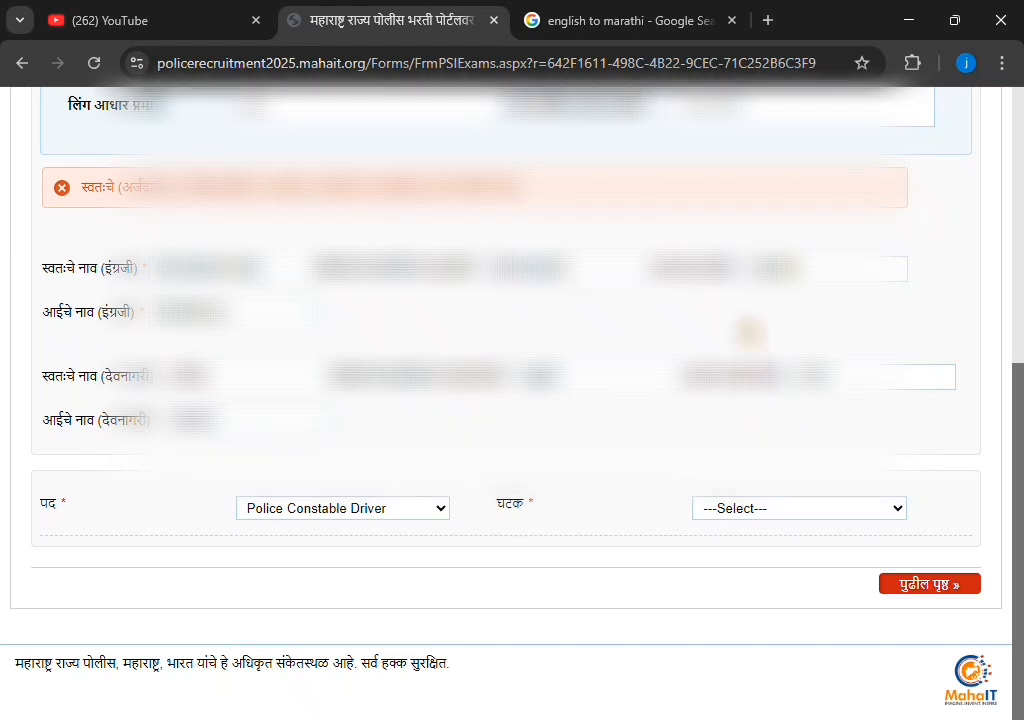
Choose SP, Parbhani as the unit and continue to the reservation details page
{"action": "left_click", "coordinate": [745, 347]}
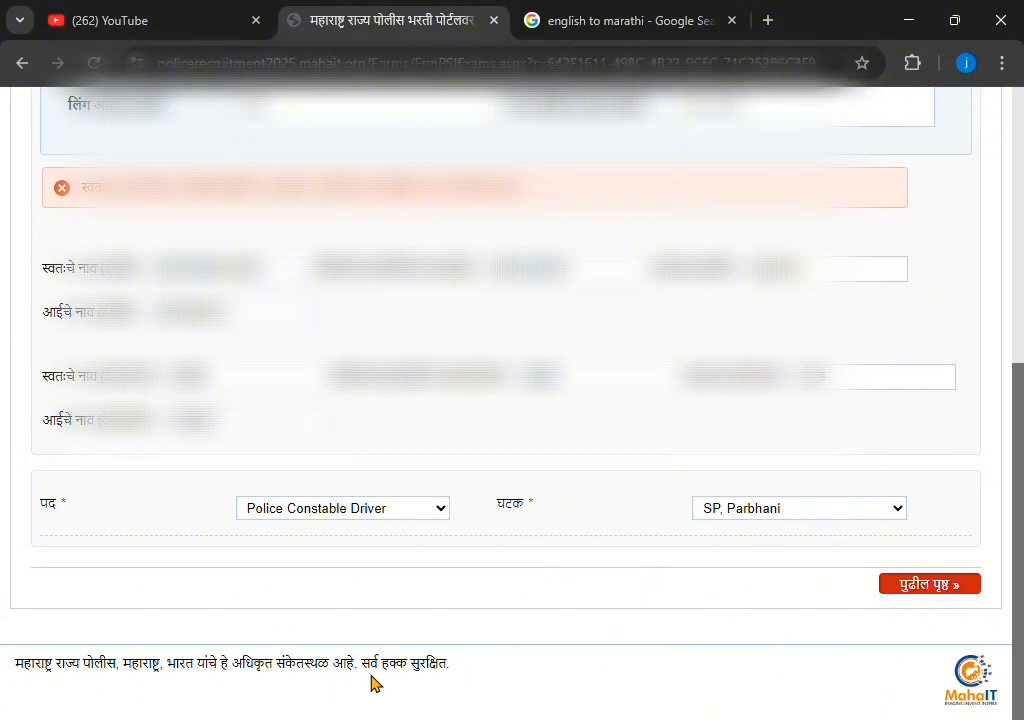
{"action": "left_click", "coordinate": [932, 592]}
{"action": "scroll", "coordinate": [430, 475], "scroll_direction": "up", "scroll_amount": 4}
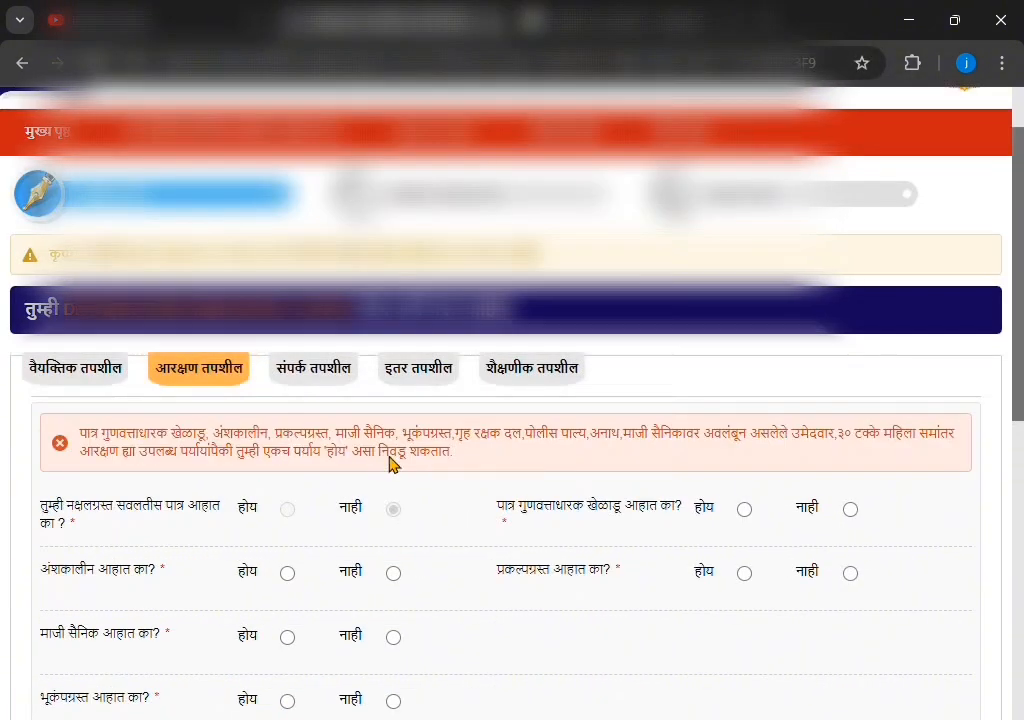
Answer नाही to the part-time, ex-serviceman, earthquake, home-guard, orphan, sports, project-affected and dependant questions
{"action": "scroll", "coordinate": [318, 469], "scroll_direction": "down", "scroll_amount": 1}
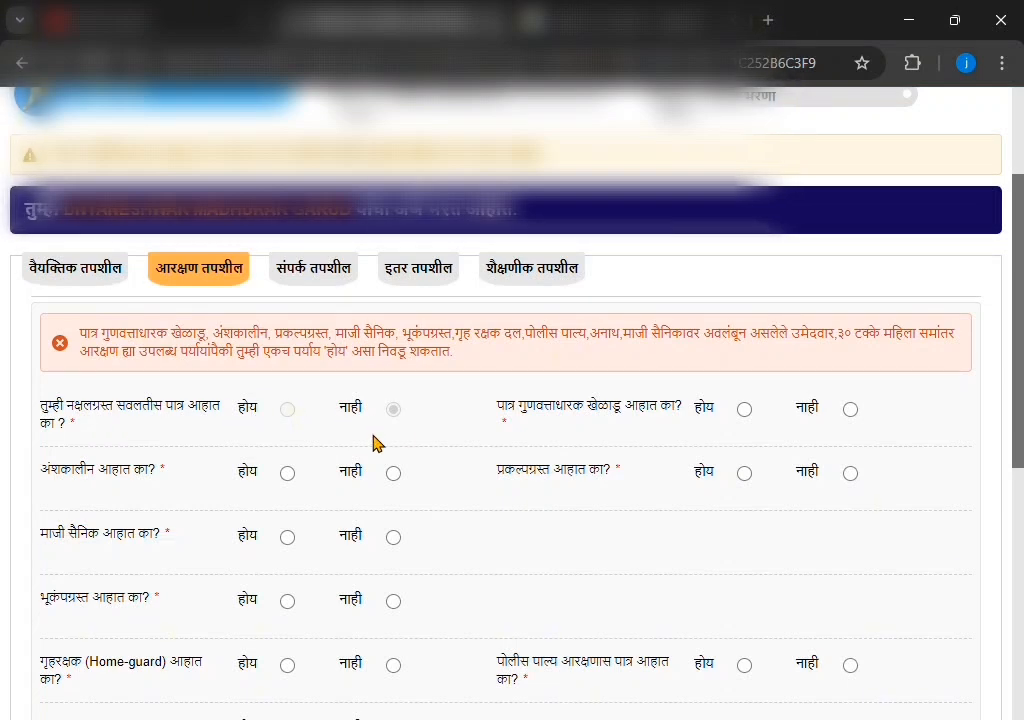
{"action": "scroll", "coordinate": [373, 443], "scroll_direction": "down", "scroll_amount": 1}
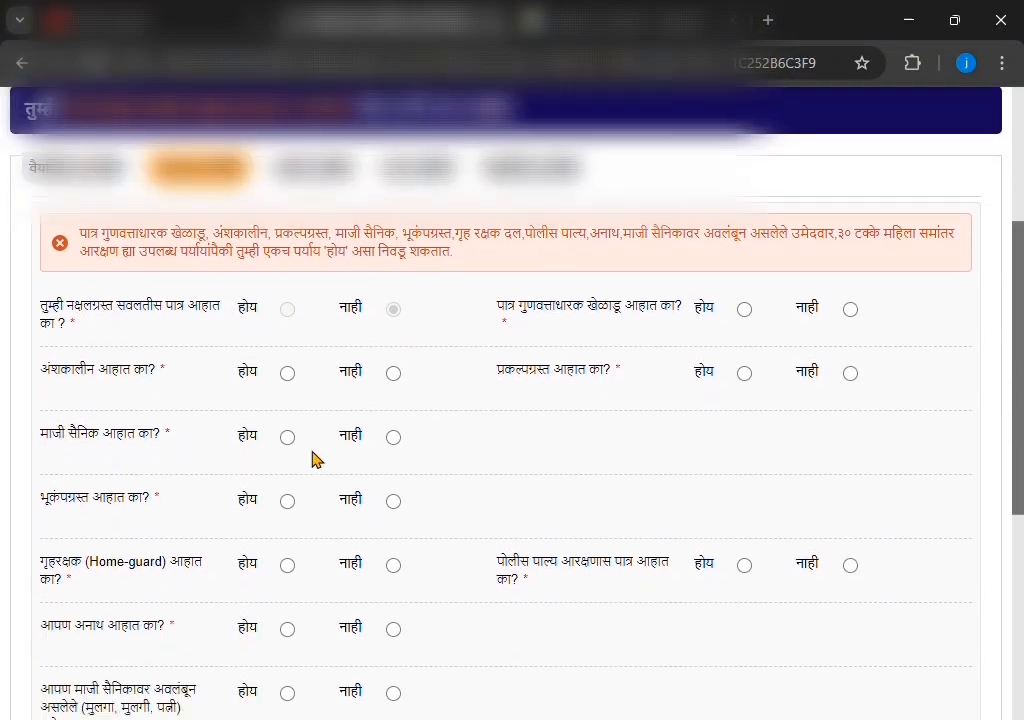
{"action": "left_click", "coordinate": [394, 374]}
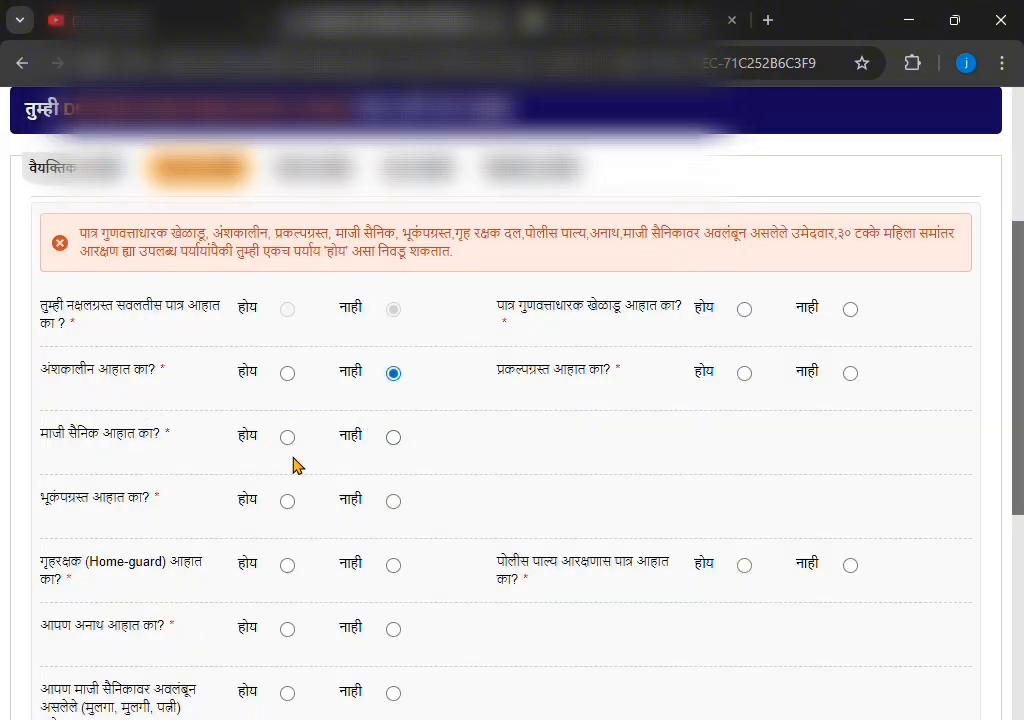
{"action": "left_click", "coordinate": [394, 438]}
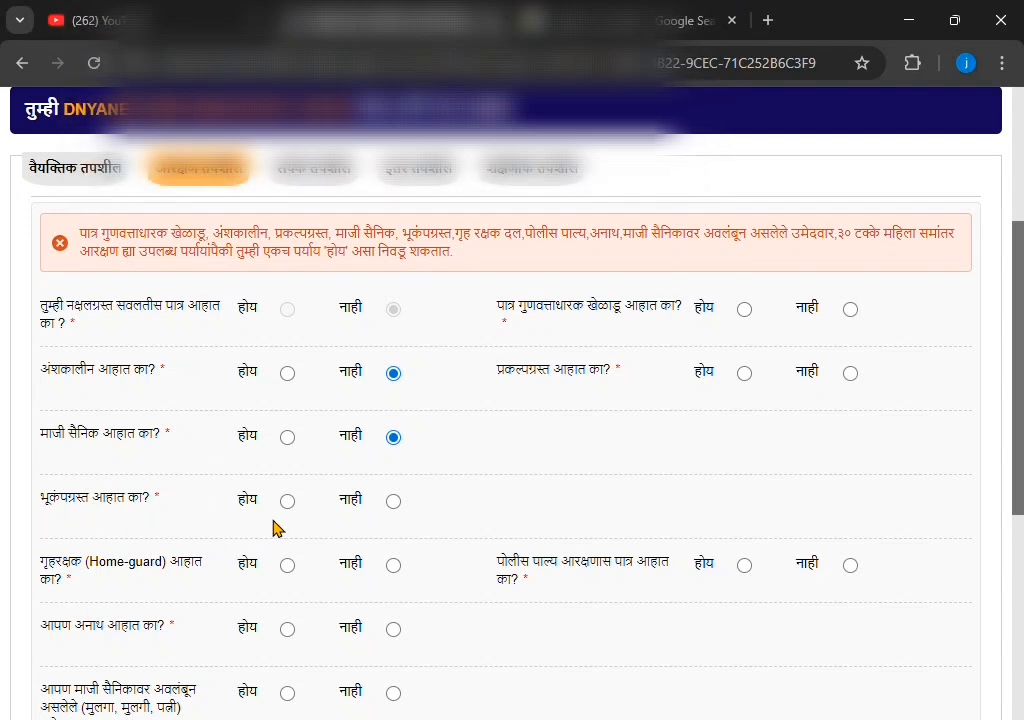
{"action": "left_click", "coordinate": [393, 501]}
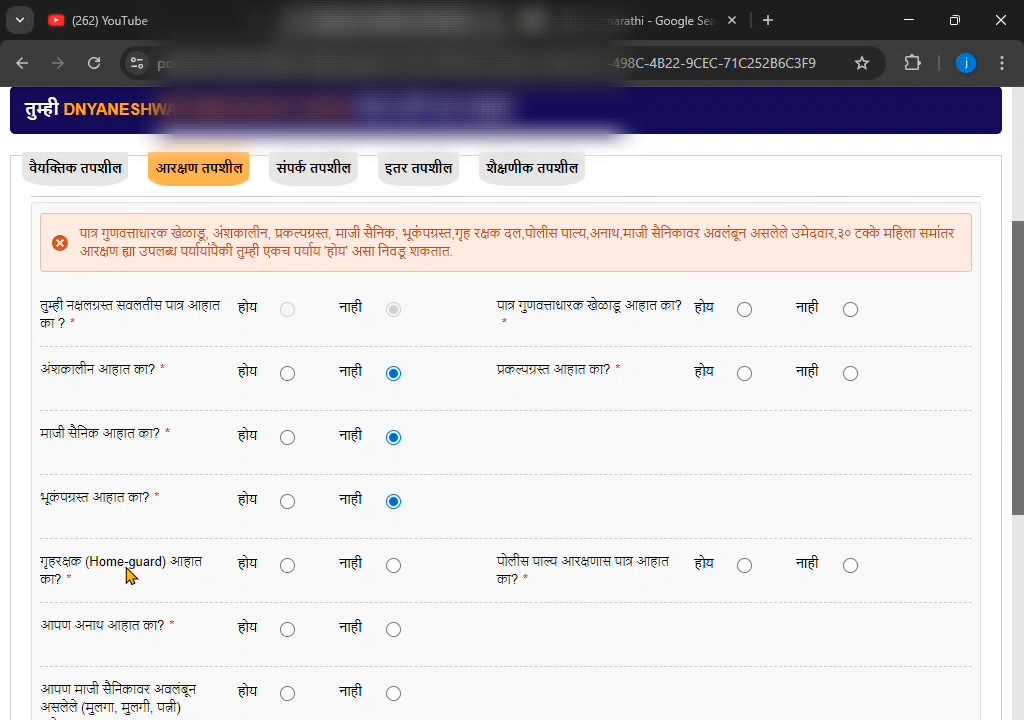
{"action": "left_click", "coordinate": [394, 565]}
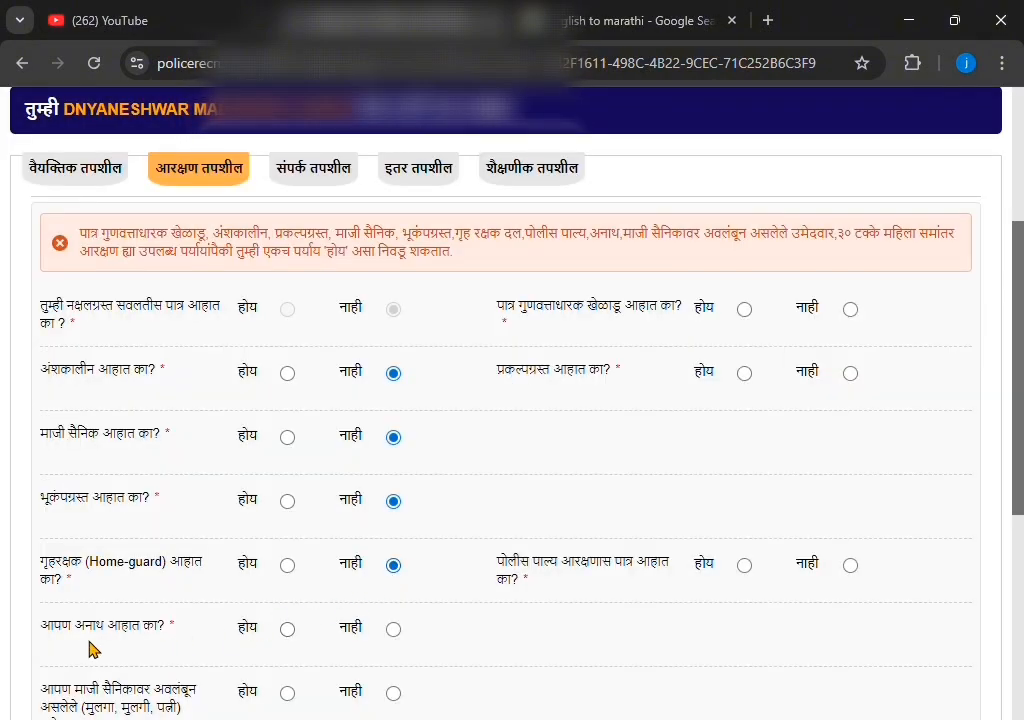
{"action": "left_click", "coordinate": [394, 629]}
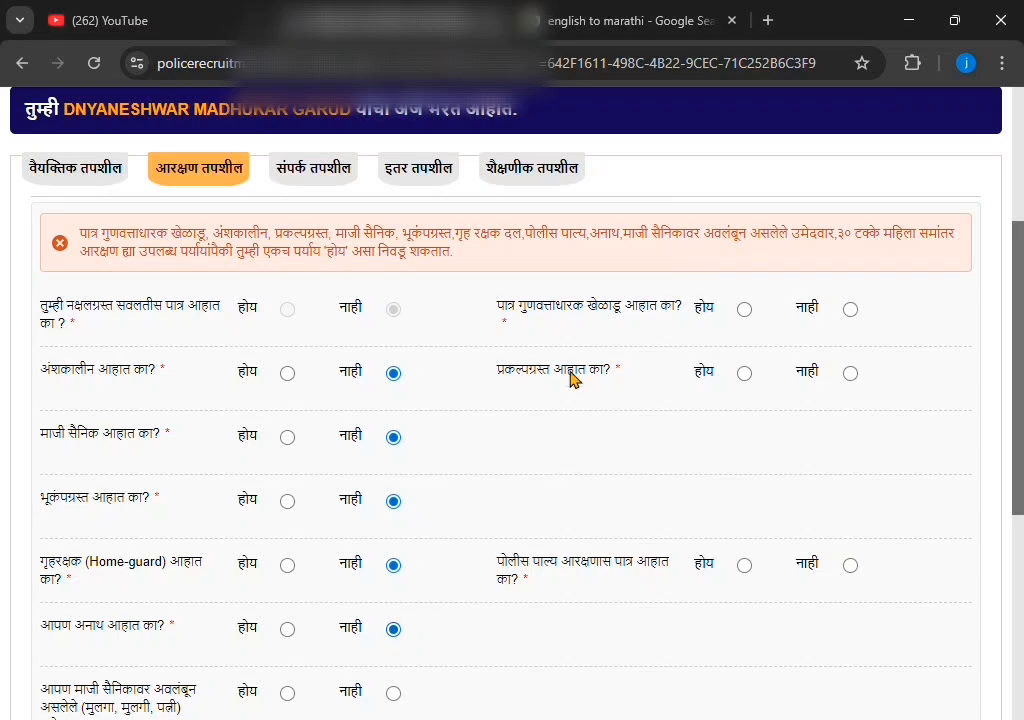
{"action": "left_click", "coordinate": [850, 310]}
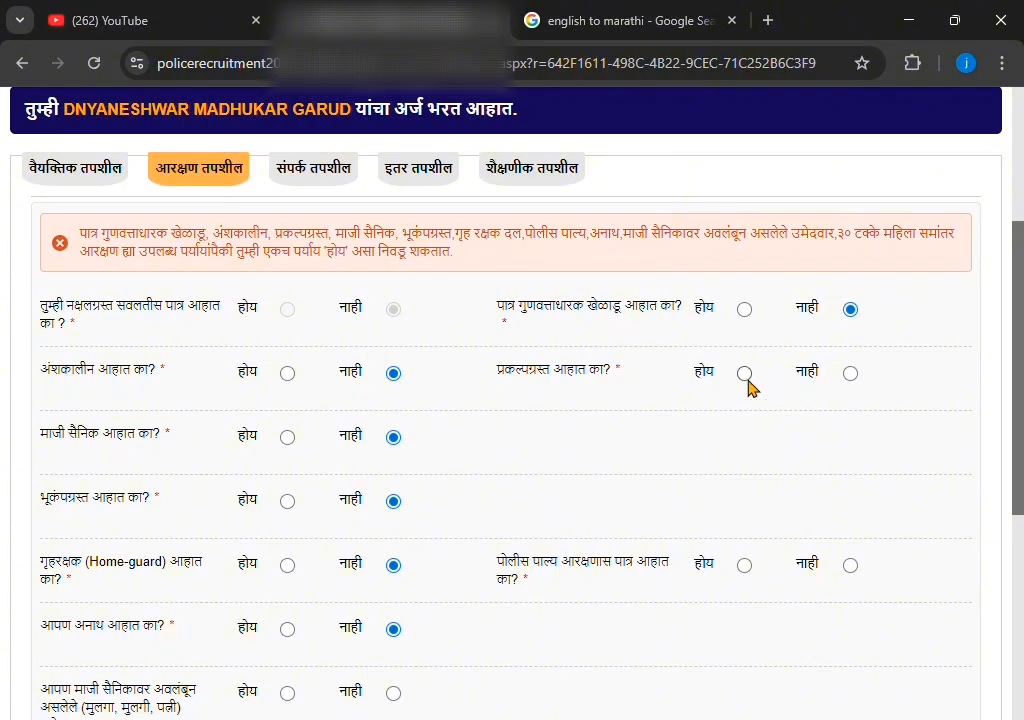
{"action": "left_click", "coordinate": [850, 373]}
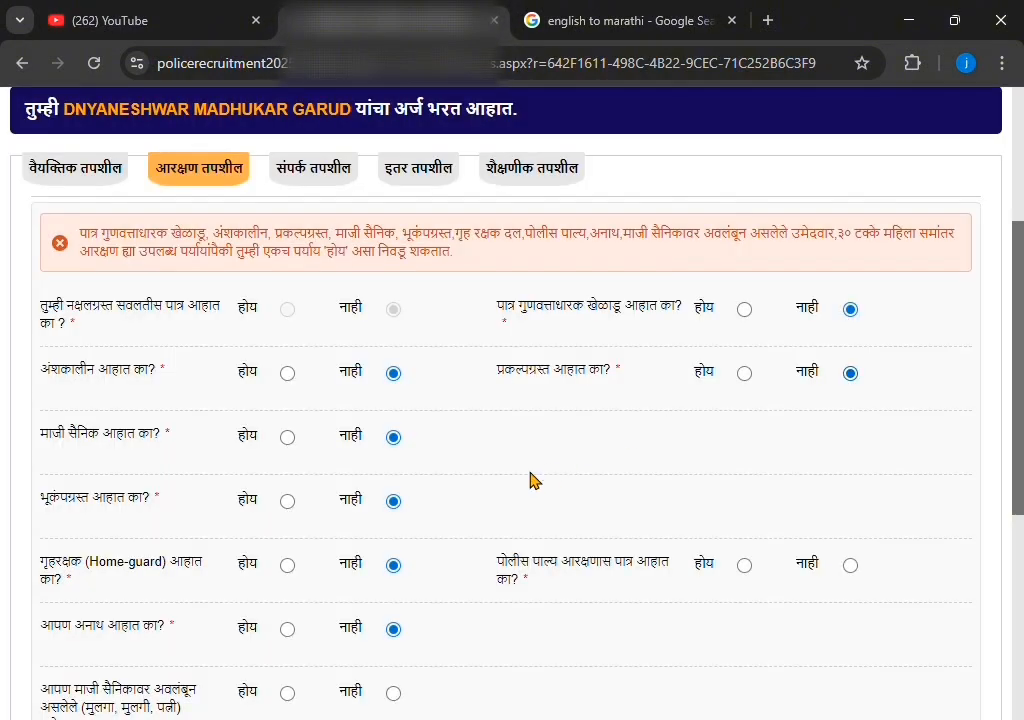
{"action": "scroll", "coordinate": [423, 507], "scroll_direction": "down", "scroll_amount": 2}
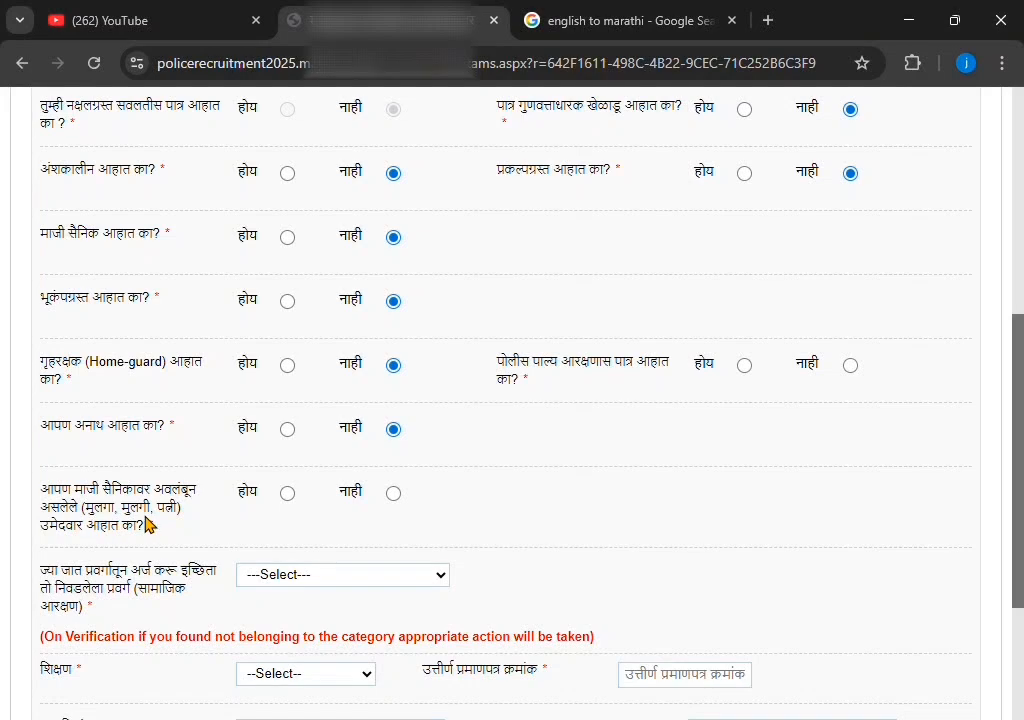
{"action": "left_click", "coordinate": [393, 495]}
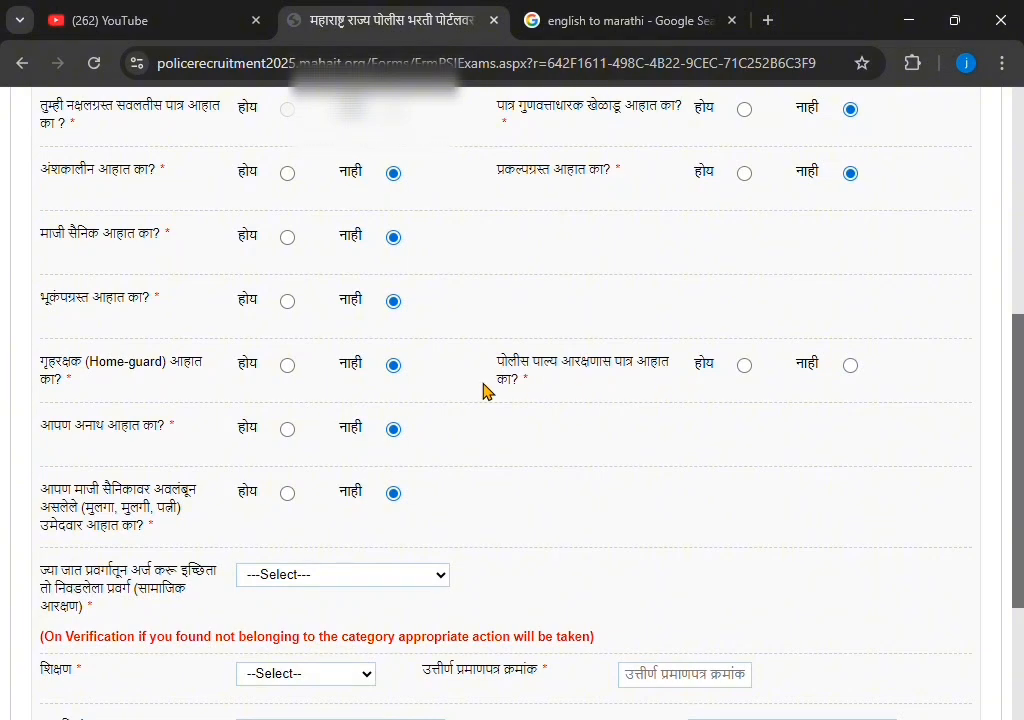
Settle the पोलीस पाल्य reservation answer on नाही after toggling it
{"action": "left_click", "coordinate": [748, 369]}
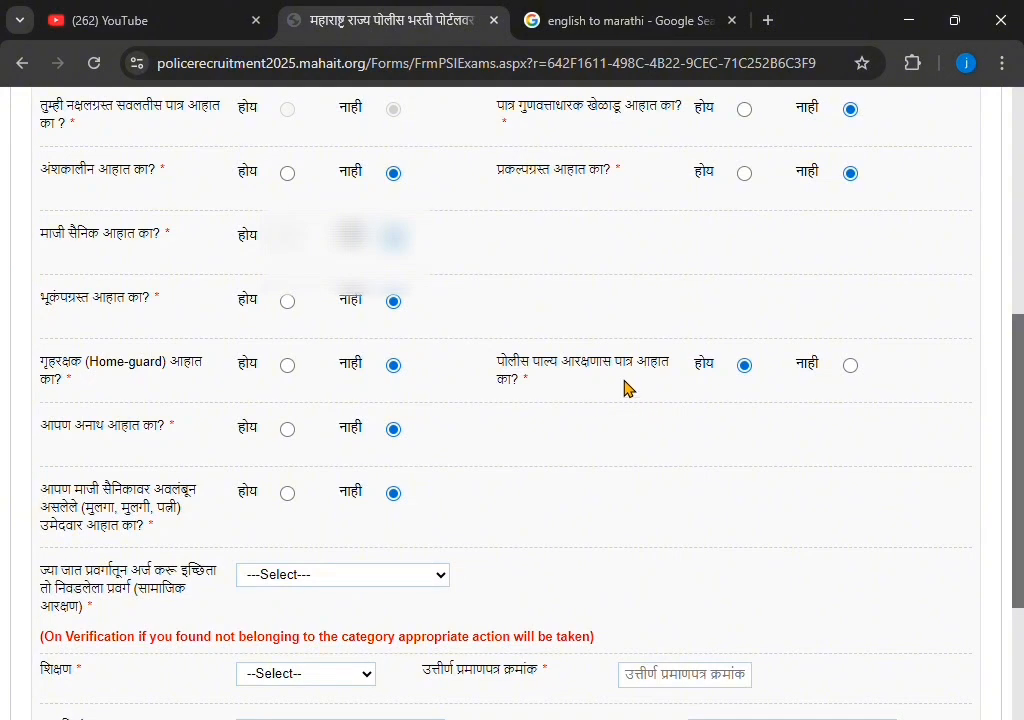
{"action": "left_click", "coordinate": [852, 368]}
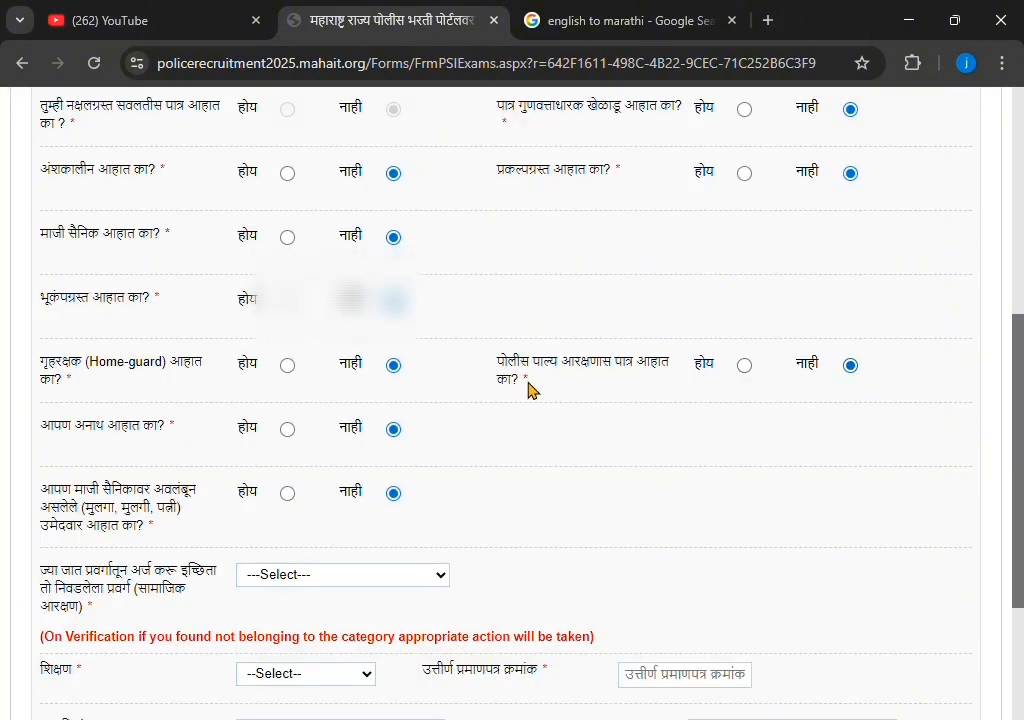
{"action": "left_click", "coordinate": [745, 366]}
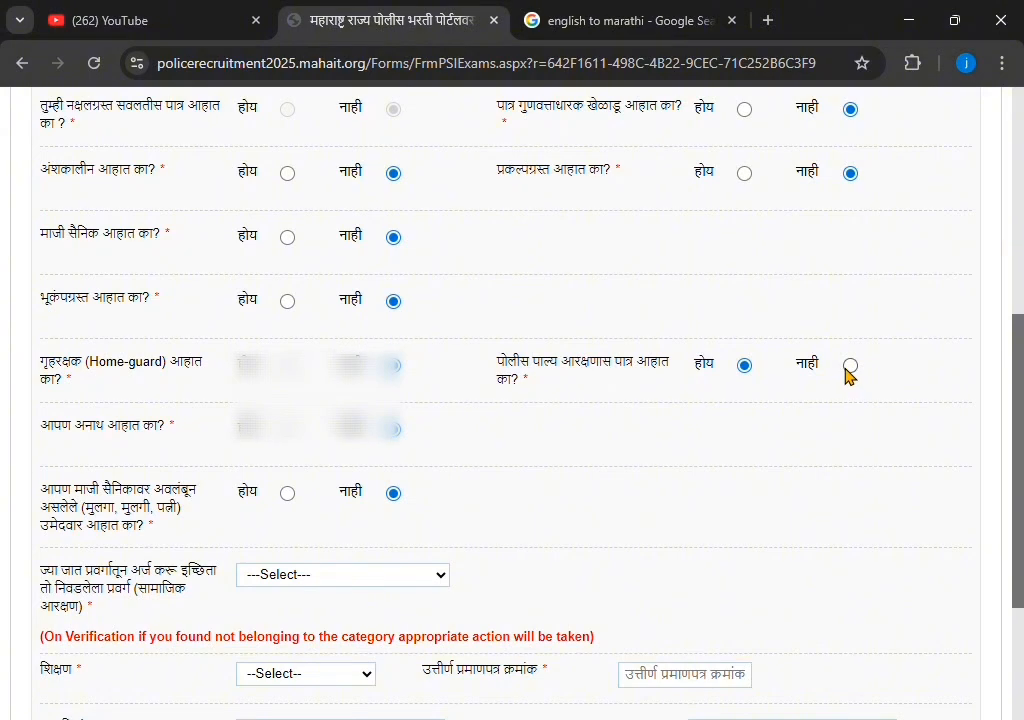
{"action": "left_click", "coordinate": [850, 366]}
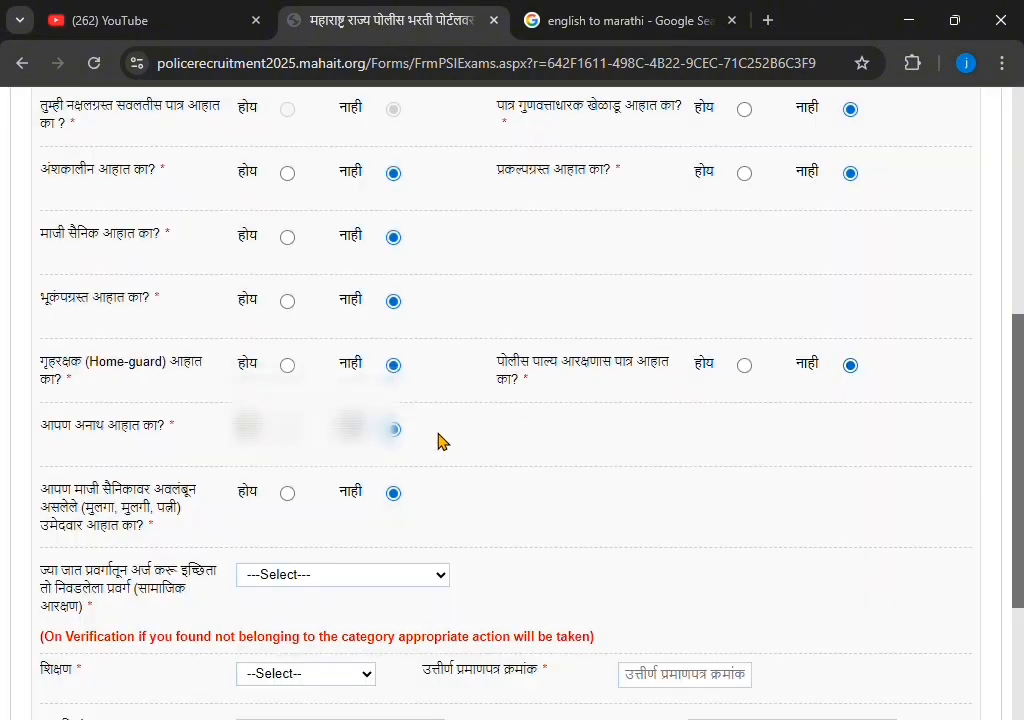
{"action": "scroll", "coordinate": [441, 437], "scroll_direction": "down", "scroll_amount": 1}
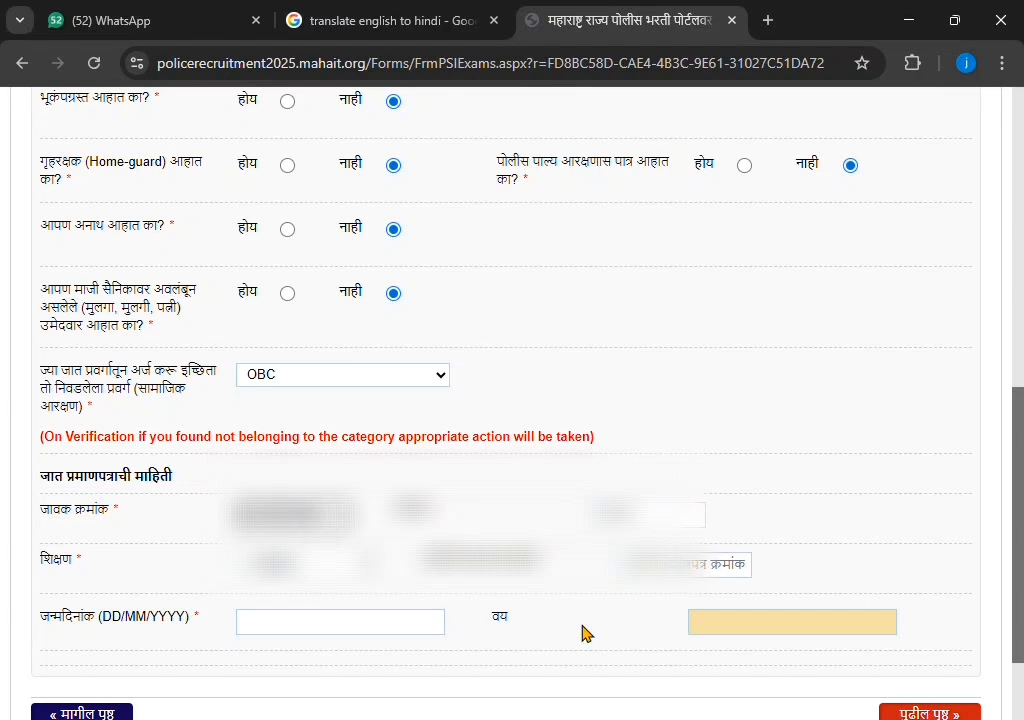
Set the caste certificate date to the 11th and the birth date in April 2001, then continue
{"action": "left_click", "coordinate": [670, 514]}
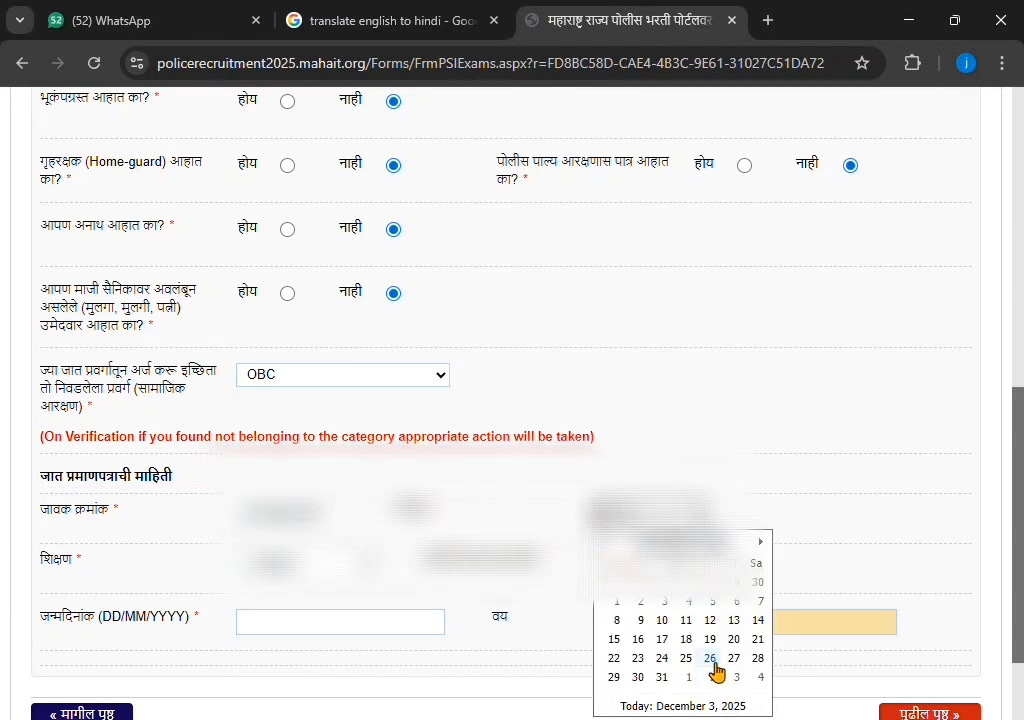
{"action": "left_click", "coordinate": [689, 622]}
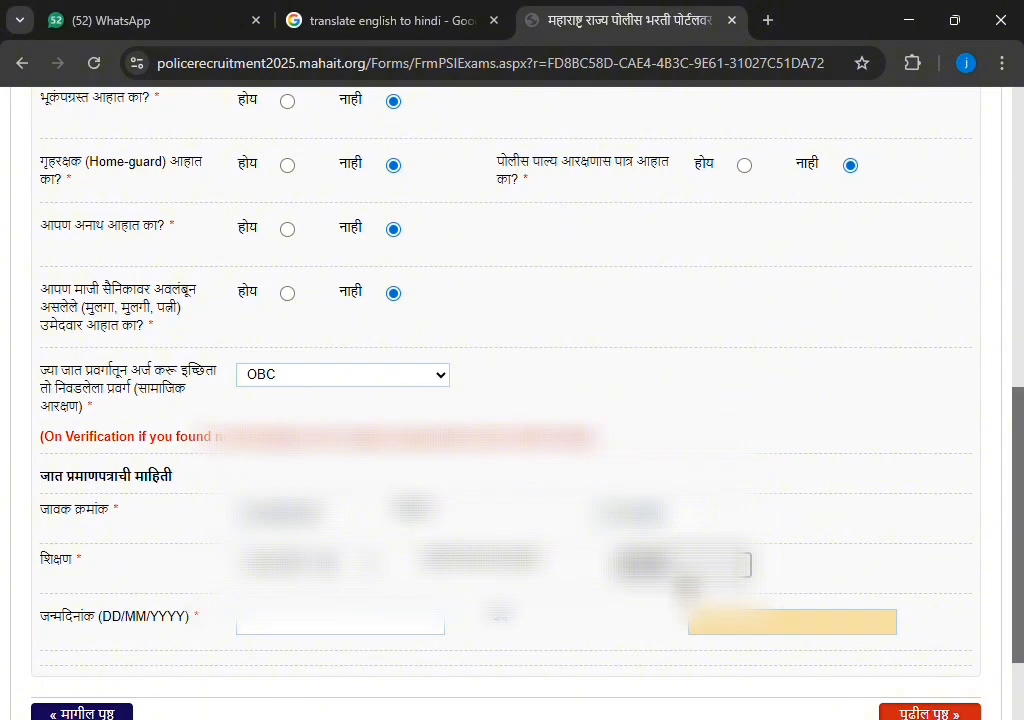
{"action": "left_click", "coordinate": [334, 628]}
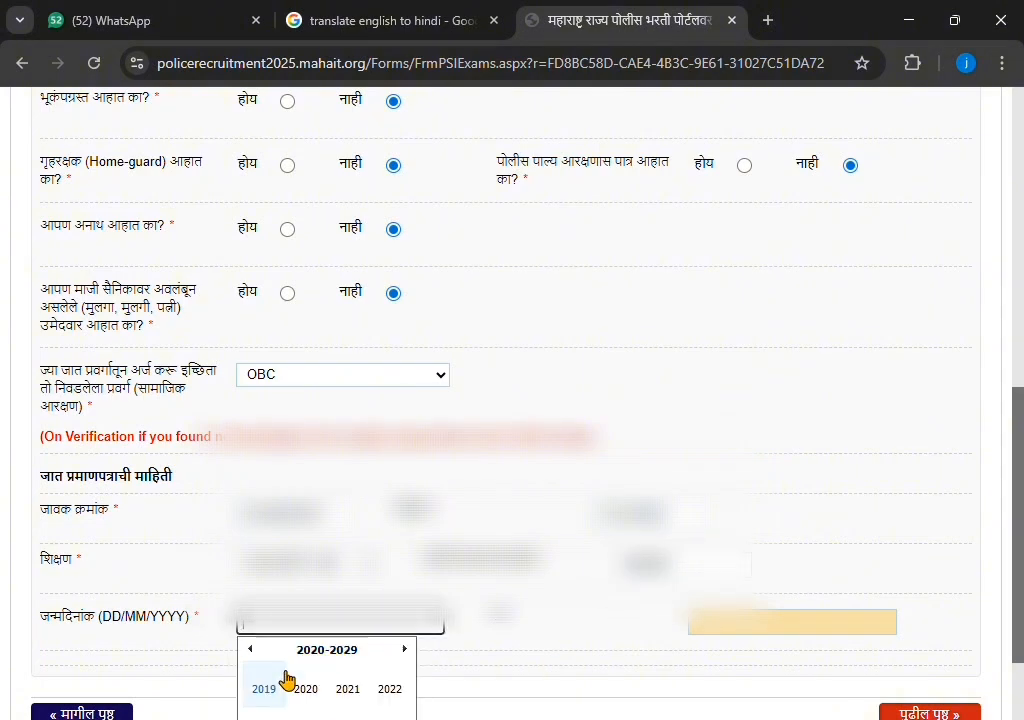
{"action": "left_click", "coordinate": [252, 650]}
{"action": "left_click", "coordinate": [252, 650]}
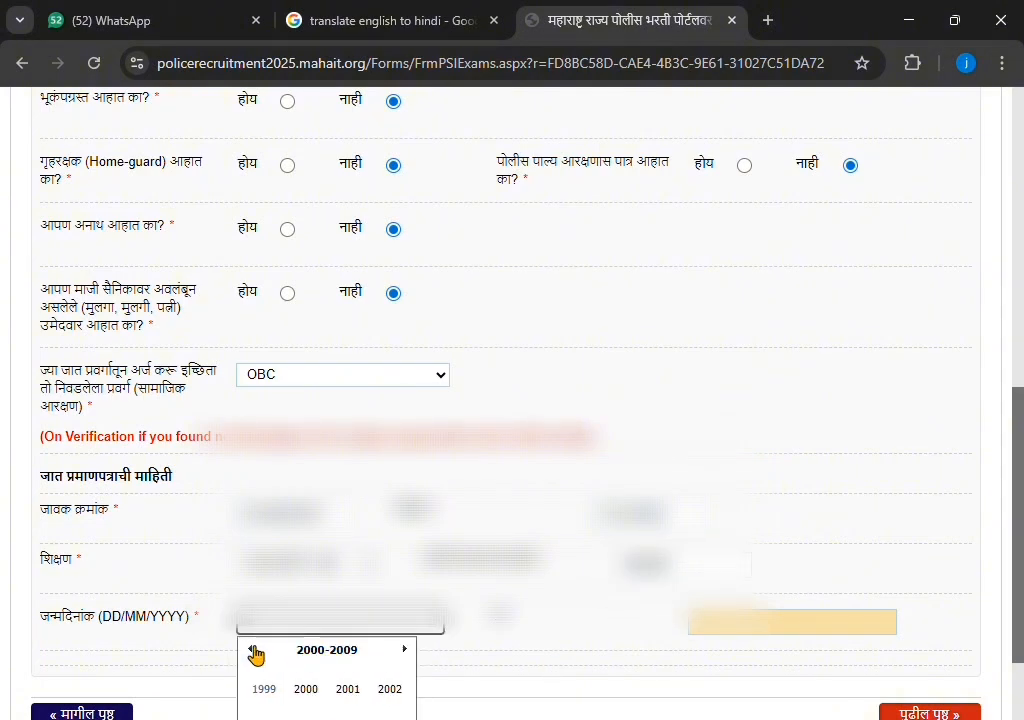
{"action": "left_click", "coordinate": [355, 694]}
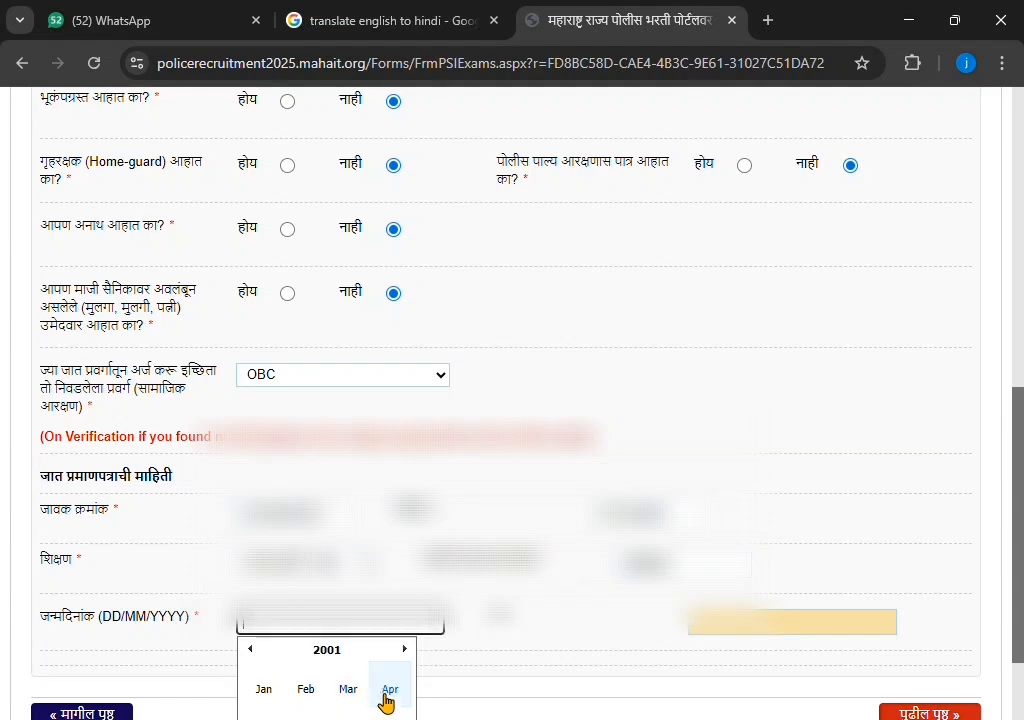
{"action": "left_click", "coordinate": [386, 696]}
{"action": "scroll", "coordinate": [398, 701], "scroll_direction": "down", "scroll_amount": 1}
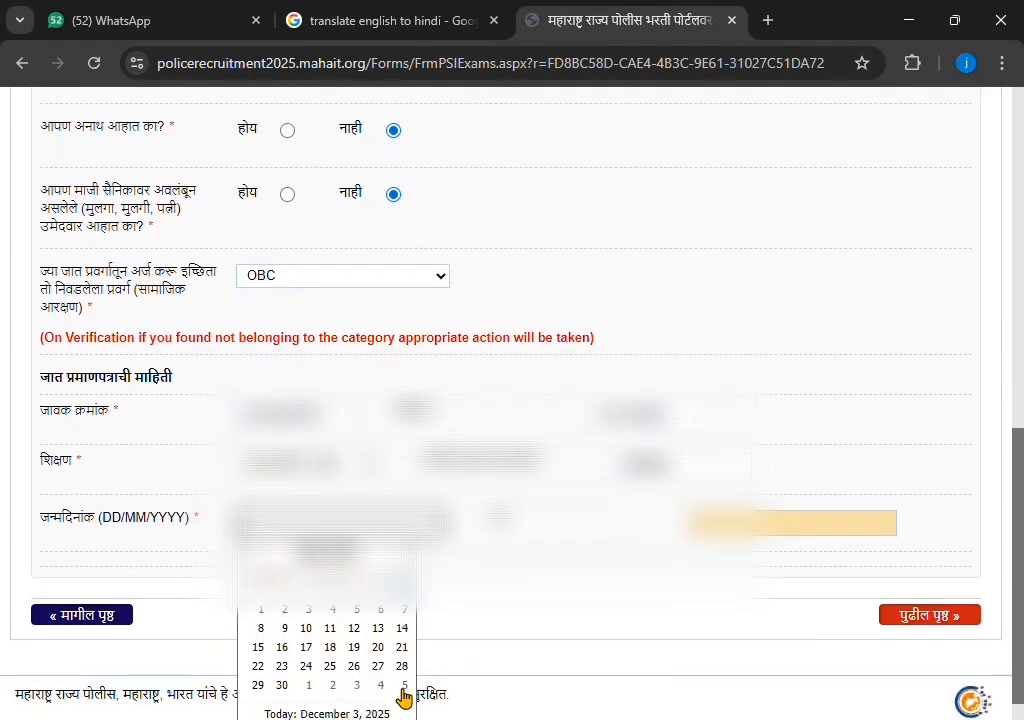
{"action": "left_click", "coordinate": [390, 640]}
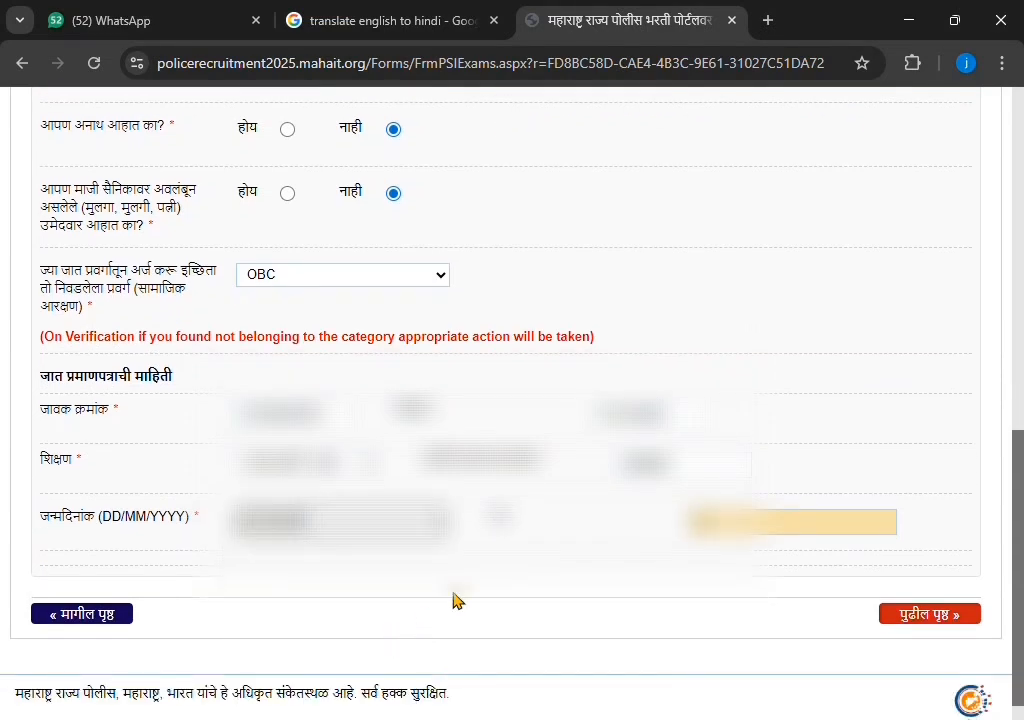
{"action": "scroll", "coordinate": [452, 599], "scroll_direction": "down", "scroll_amount": 1}
{"action": "left_click", "coordinate": [935, 584]}
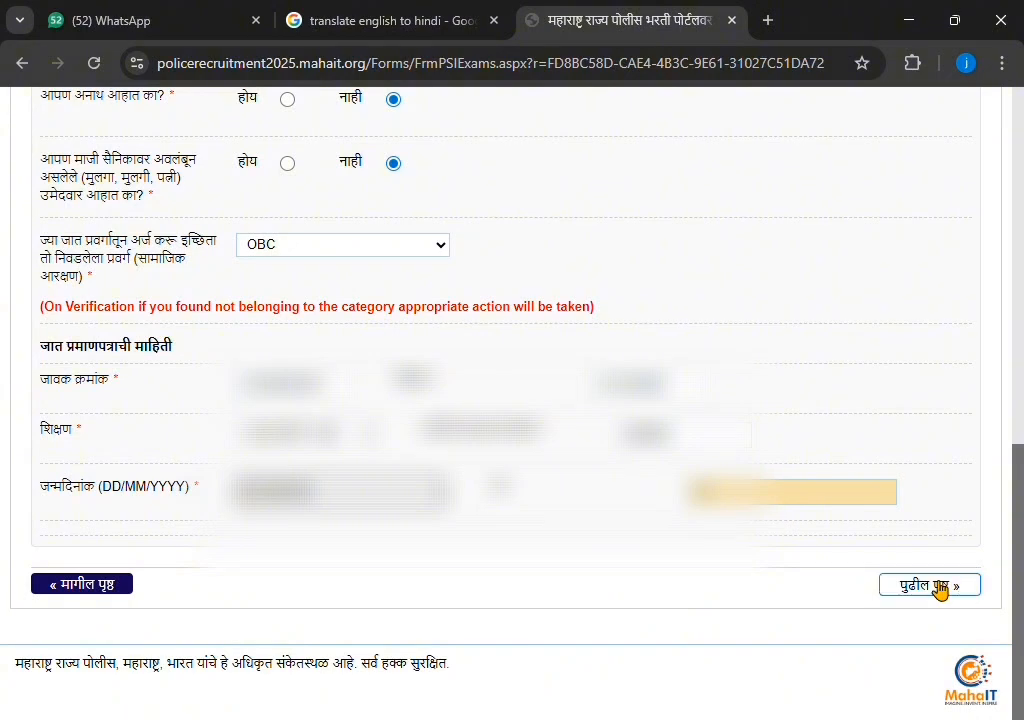
Fill the house/building, area and street/landmark lines of the contact address
{"action": "scroll", "coordinate": [293, 441], "scroll_direction": "up", "scroll_amount": 3}
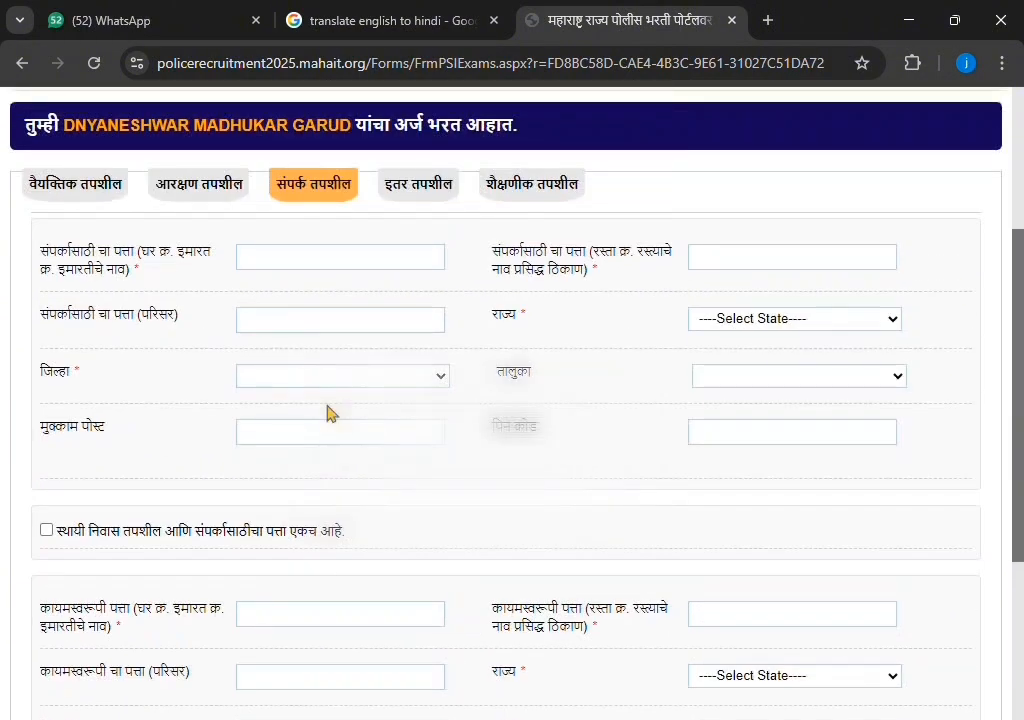
{"action": "left_click", "coordinate": [346, 265]}
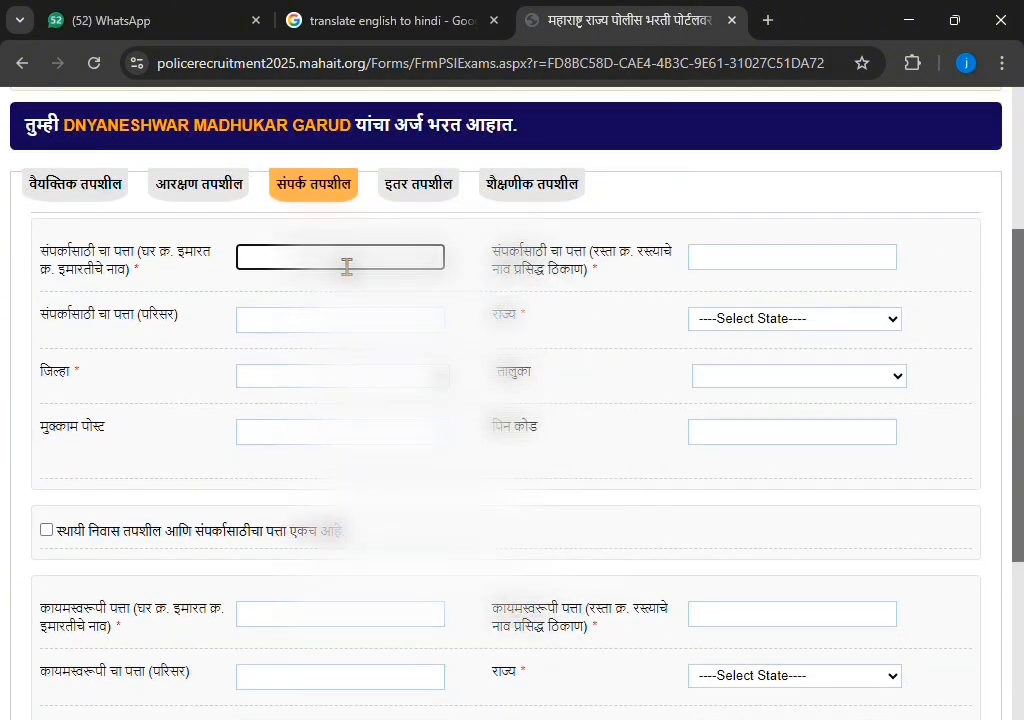
{"action": "type", "text": "52"}
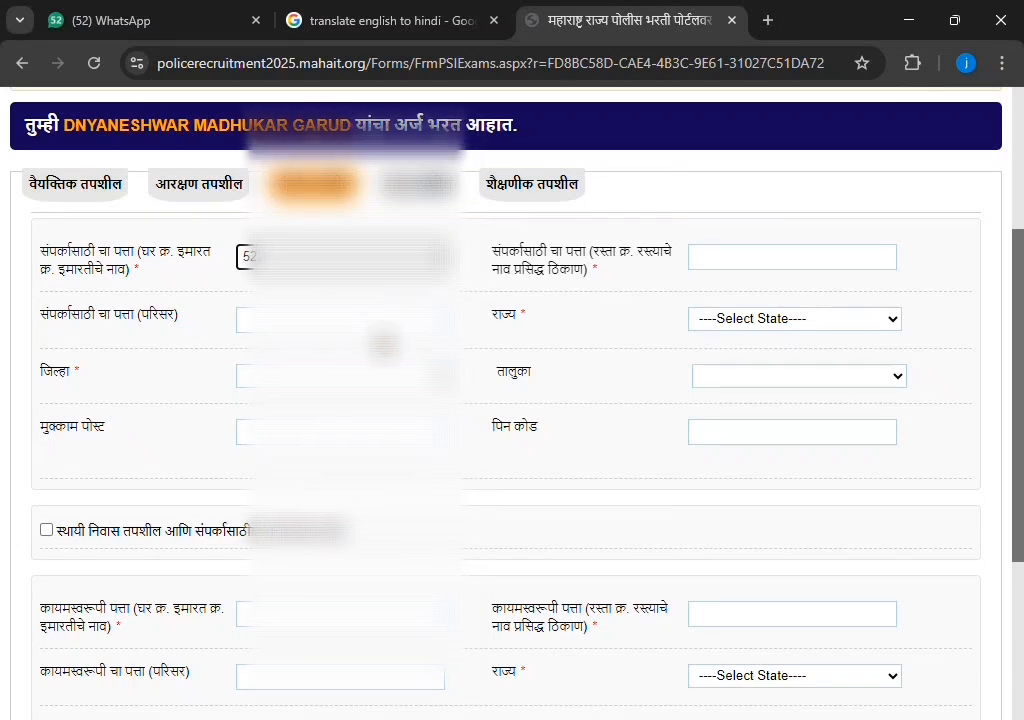
{"action": "left_click", "coordinate": [380, 332]}
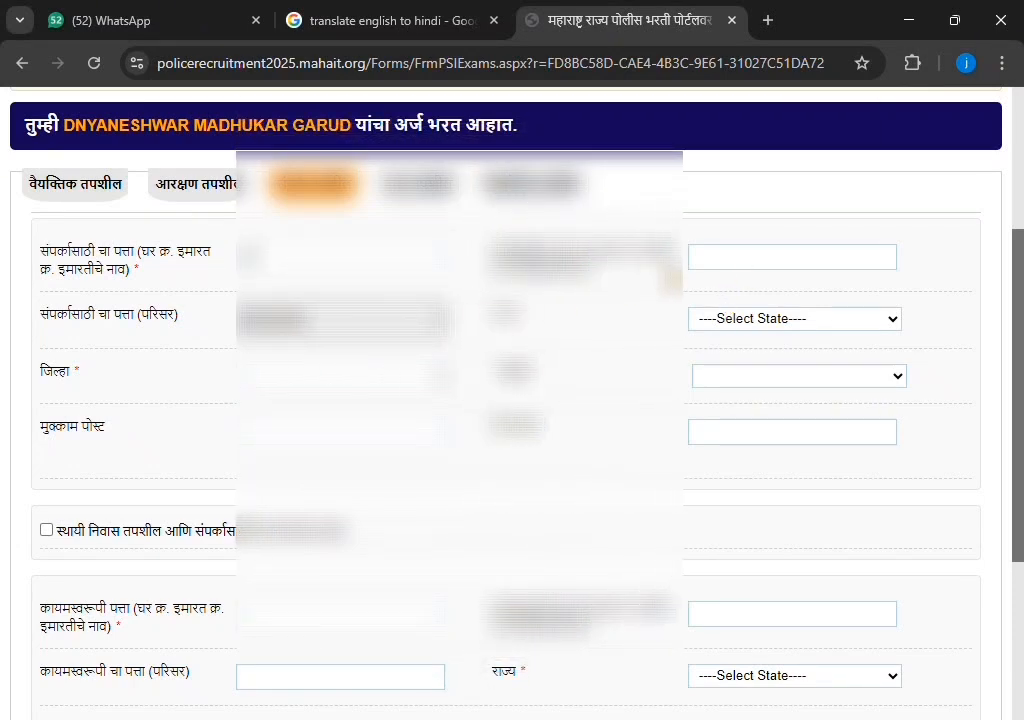
{"action": "left_click", "coordinate": [731, 265]}
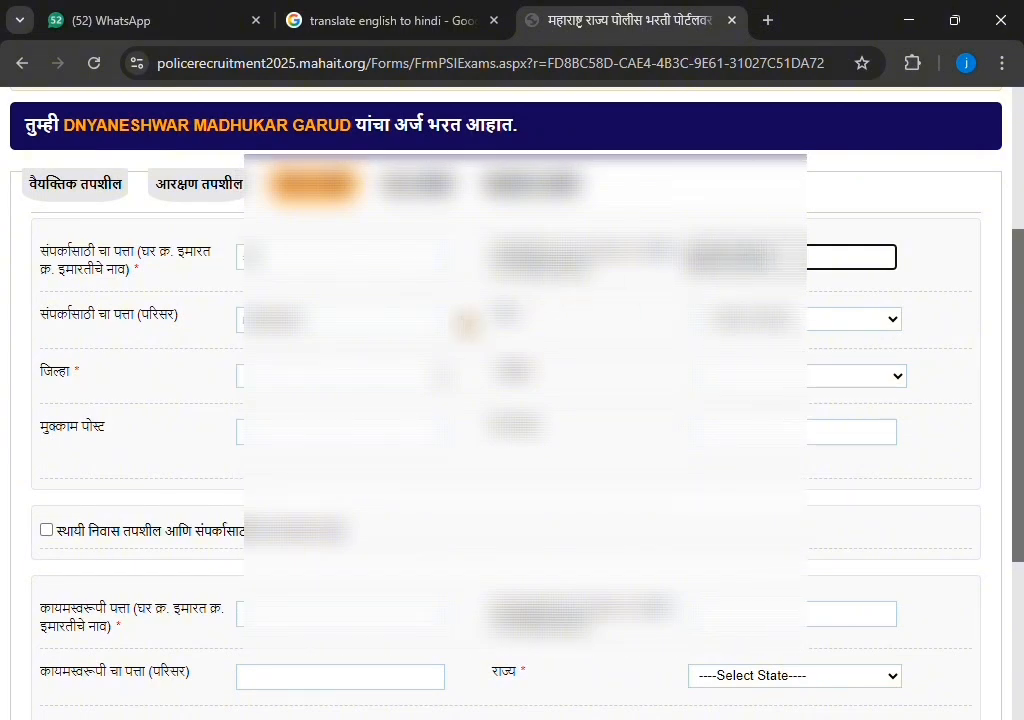
{"action": "left_click", "coordinate": [431, 382]}
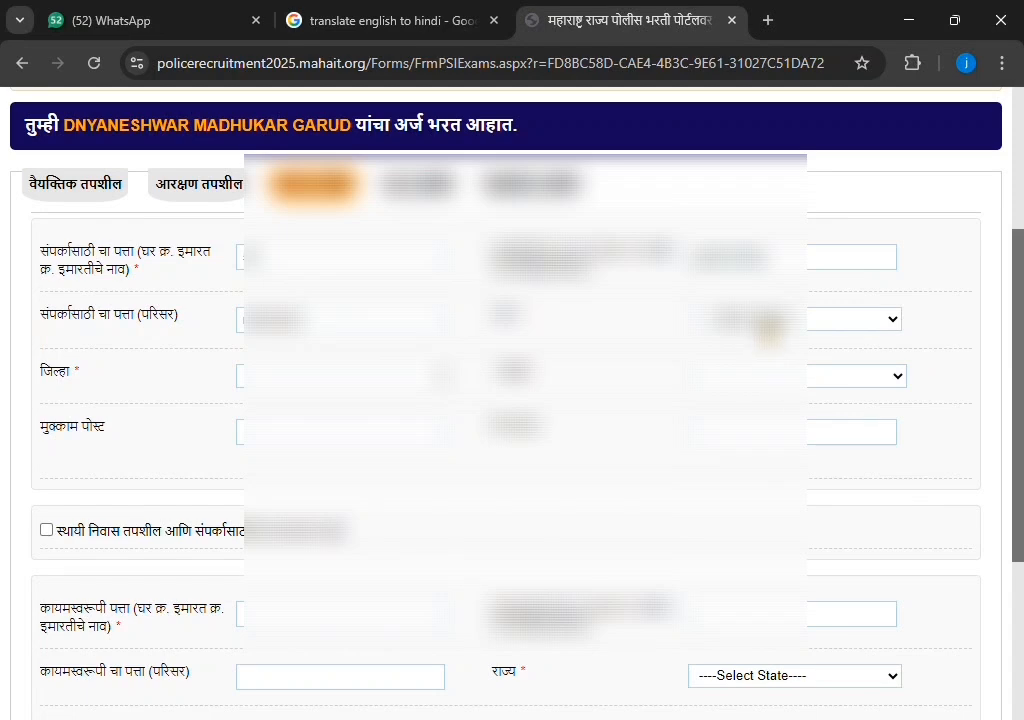
Choose the state, district and taluka for the contact address
{"action": "left_click", "coordinate": [768, 324]}
{"action": "left_click", "coordinate": [769, 396]}
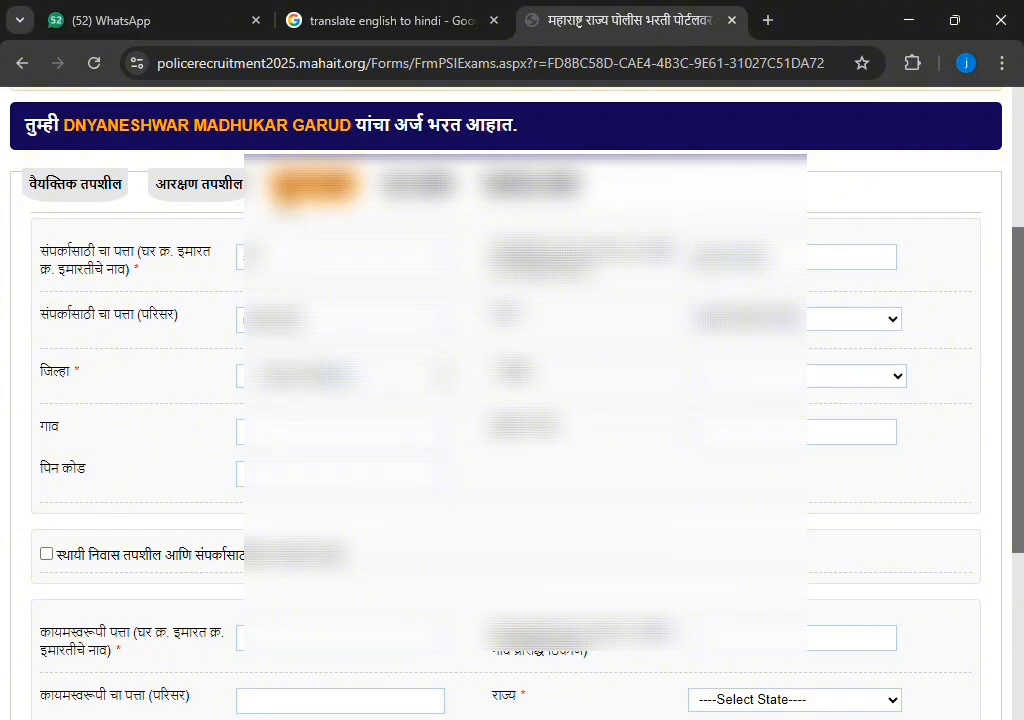
{"action": "left_click", "coordinate": [287, 206]}
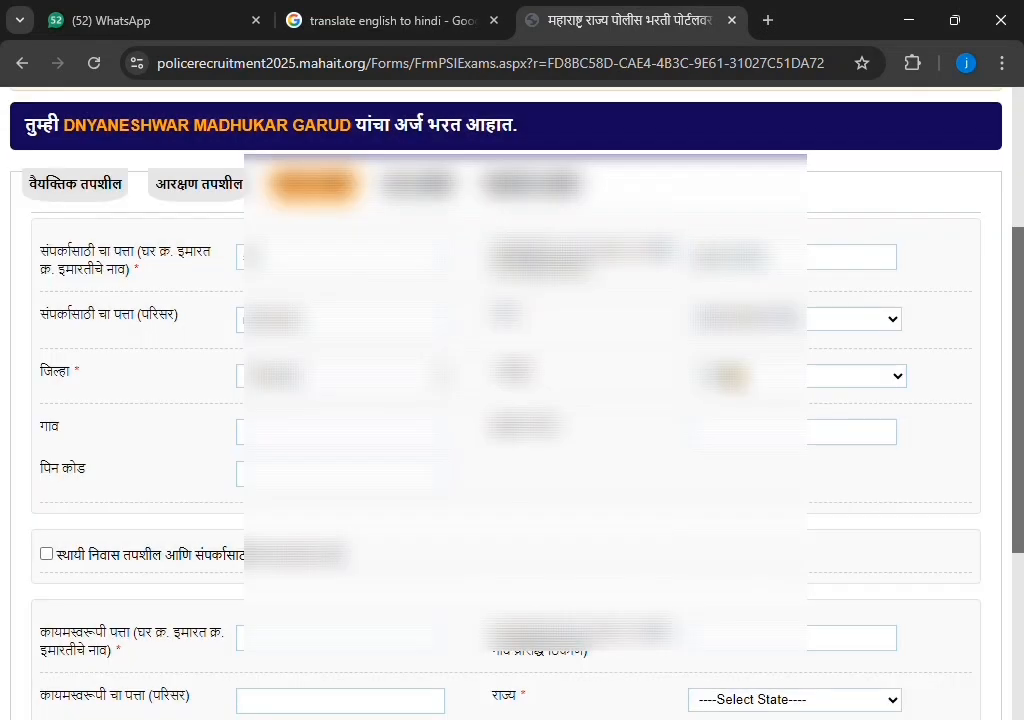
{"action": "left_click", "coordinate": [732, 376]}
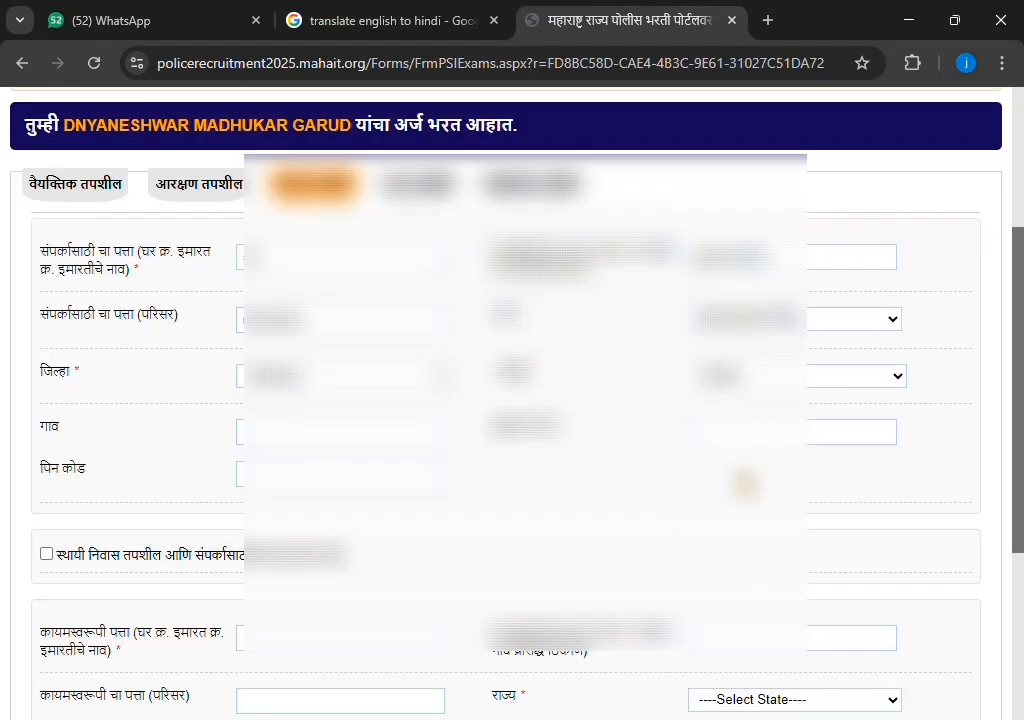
{"action": "left_click", "coordinate": [735, 523]}
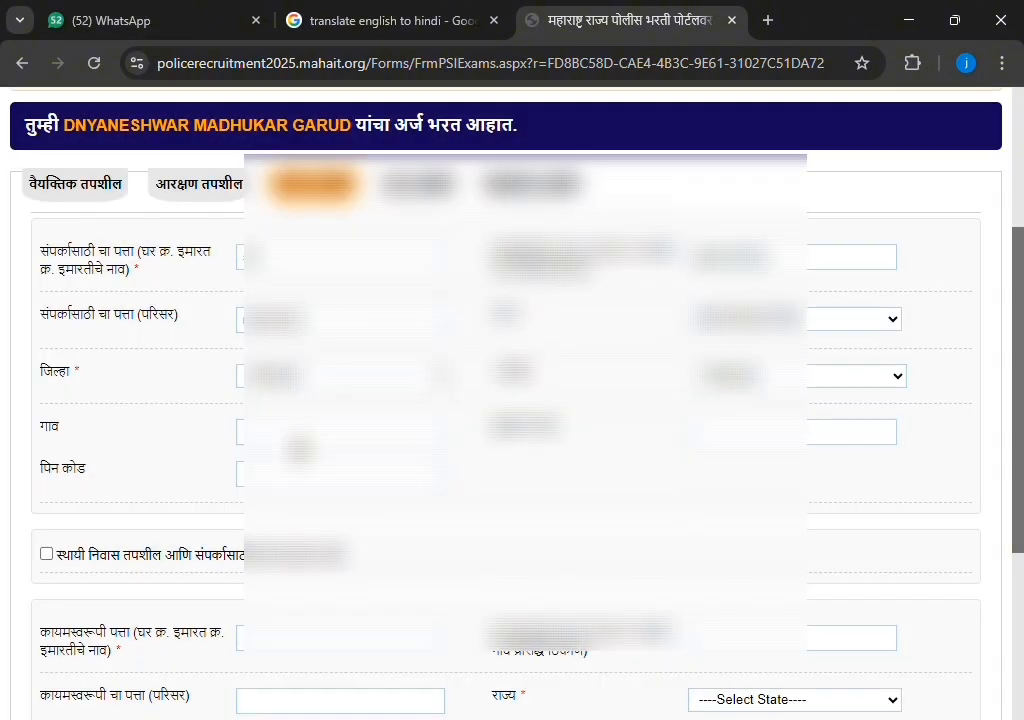
Fill the village by reusing the area text, enter the PIN code, and mark the permanent address as identical
{"action": "left_click", "coordinate": [298, 441]}
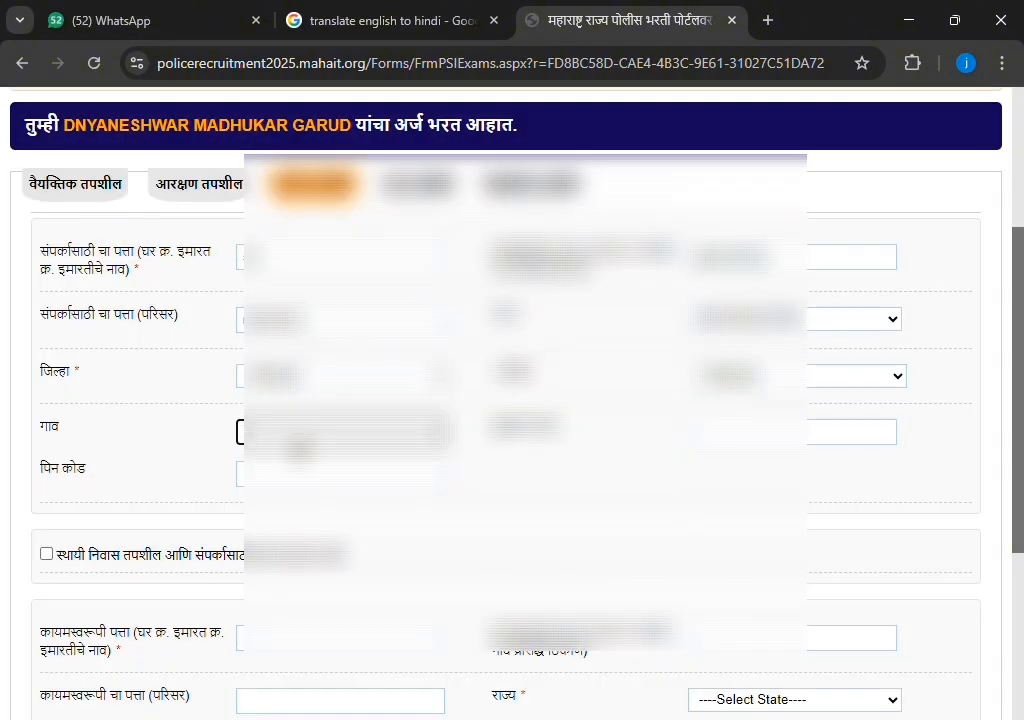
{"action": "double_click", "coordinate": [313, 328]}
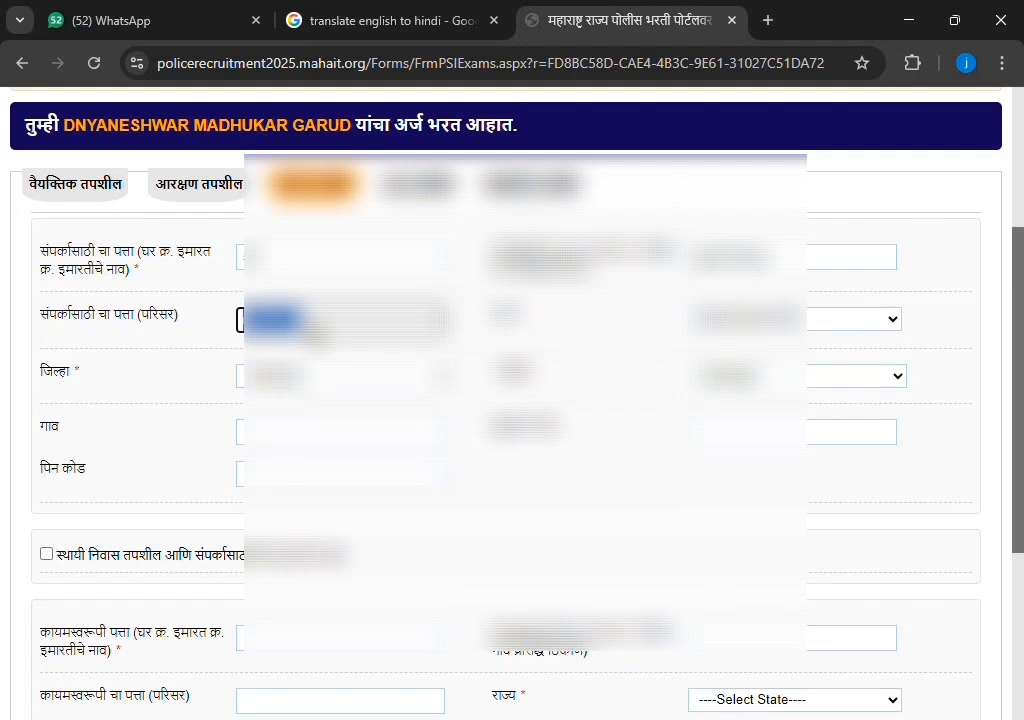
{"action": "left_click", "coordinate": [313, 443]}
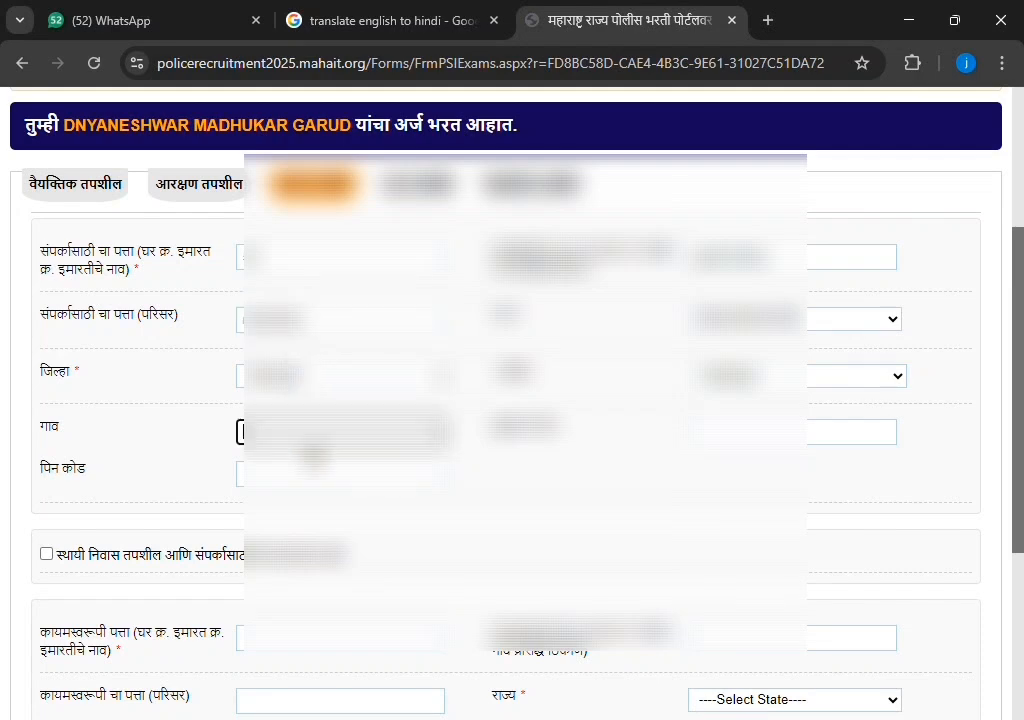
{"action": "key", "text": "ctrl+v"}
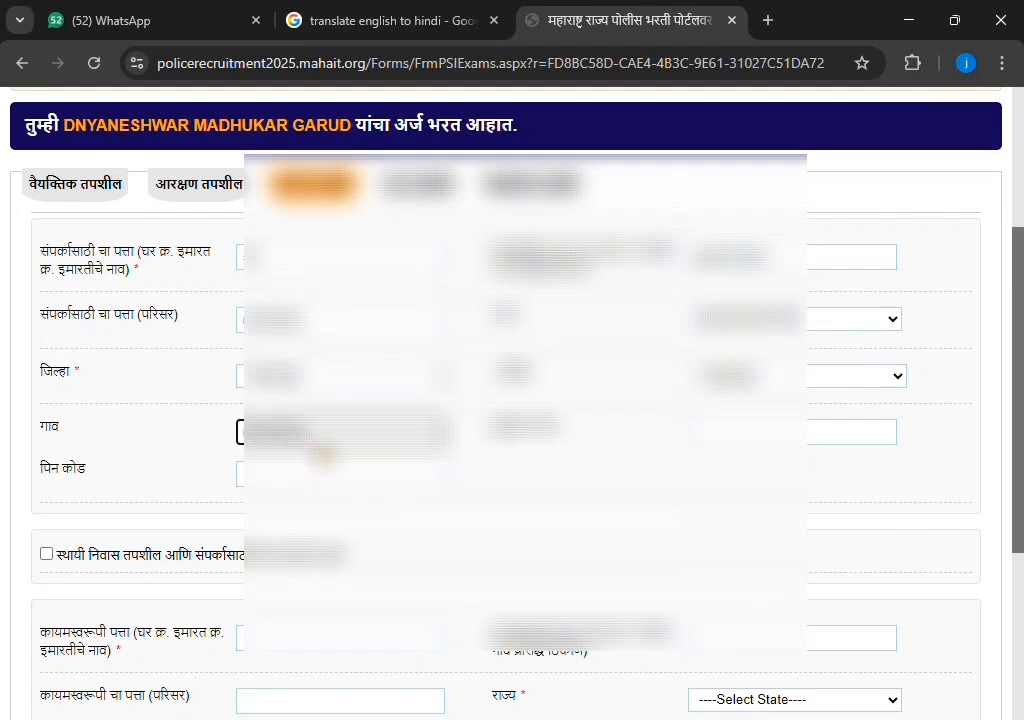
{"action": "left_click", "coordinate": [806, 436]}
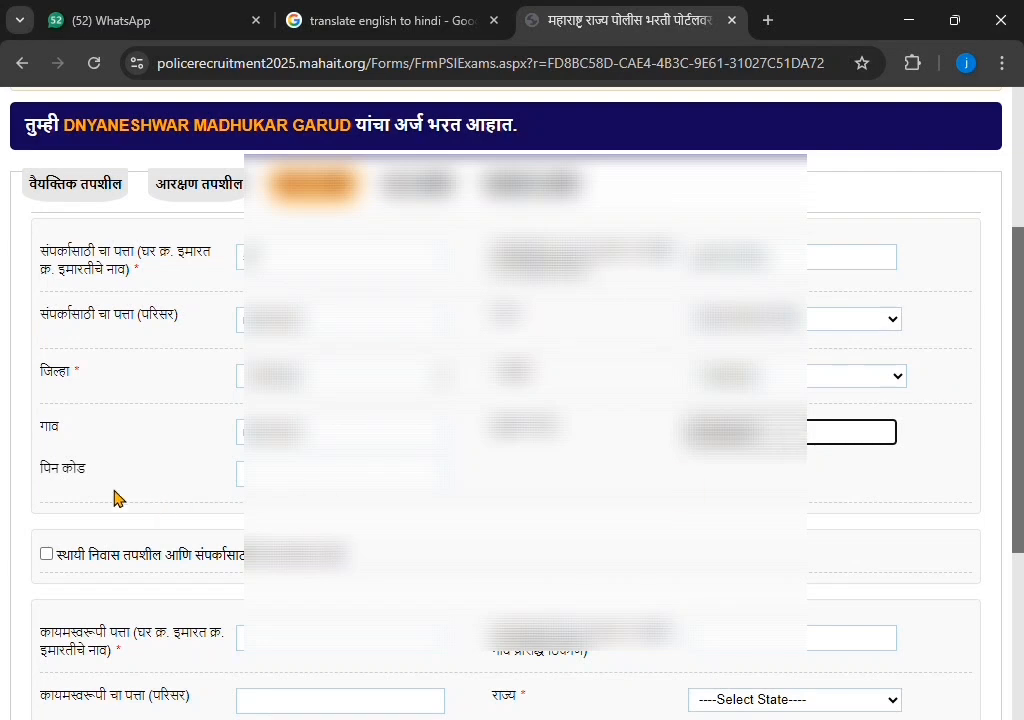
{"action": "left_click", "coordinate": [270, 476]}
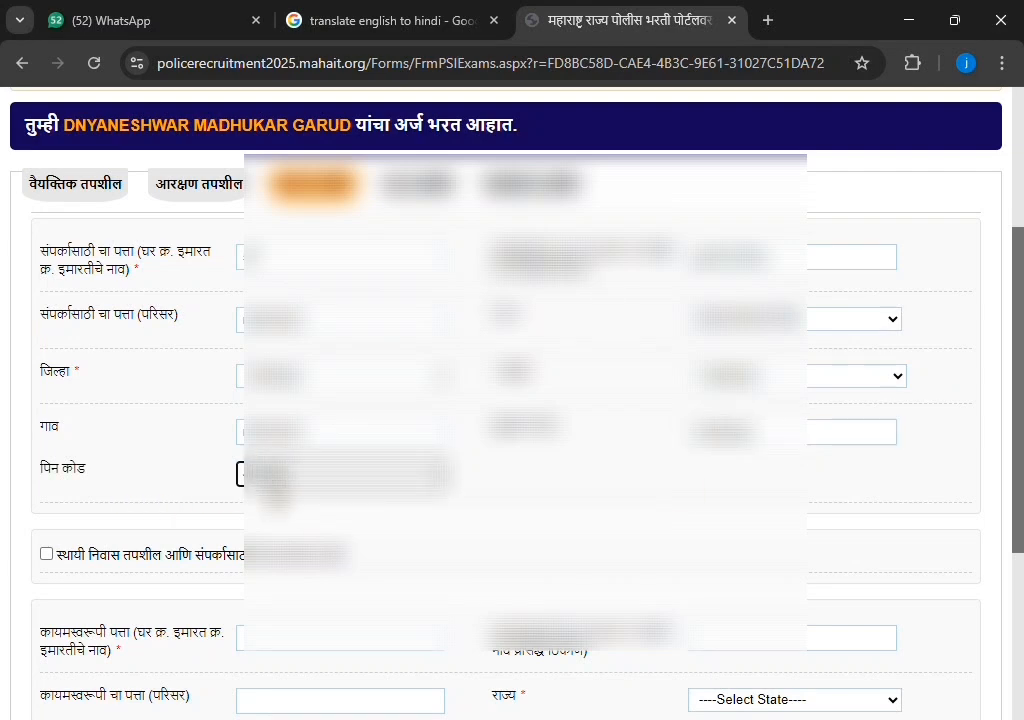
{"action": "left_click", "coordinate": [46, 554]}
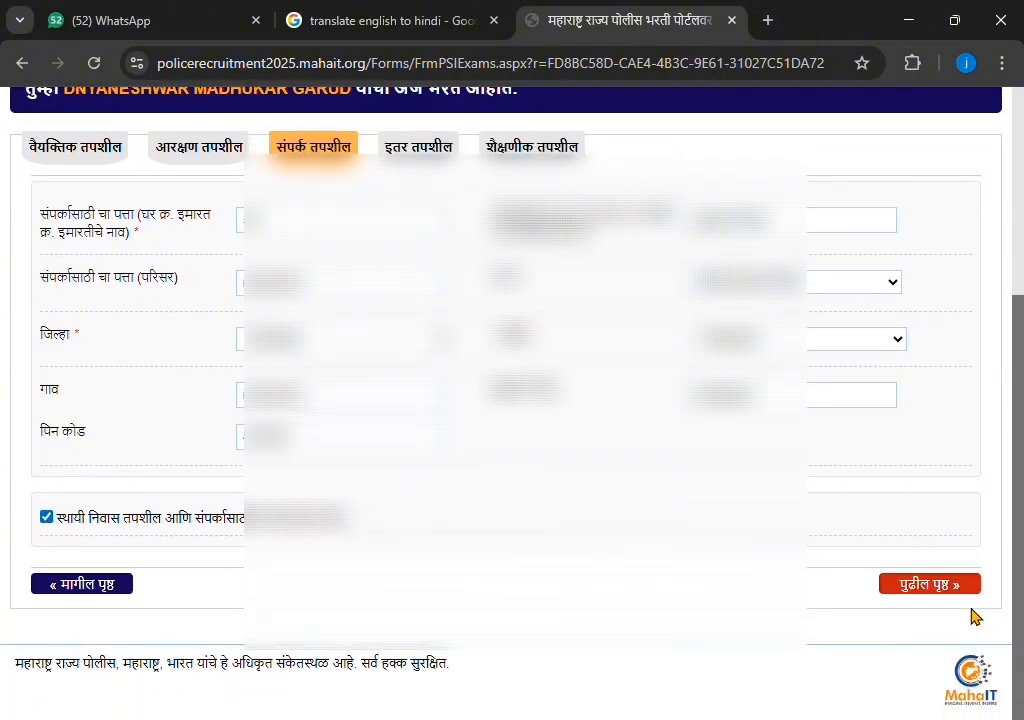
In the other details section, set religion to Hindu and enter the caste as maratha kunbi
{"action": "left_click", "coordinate": [962, 586]}
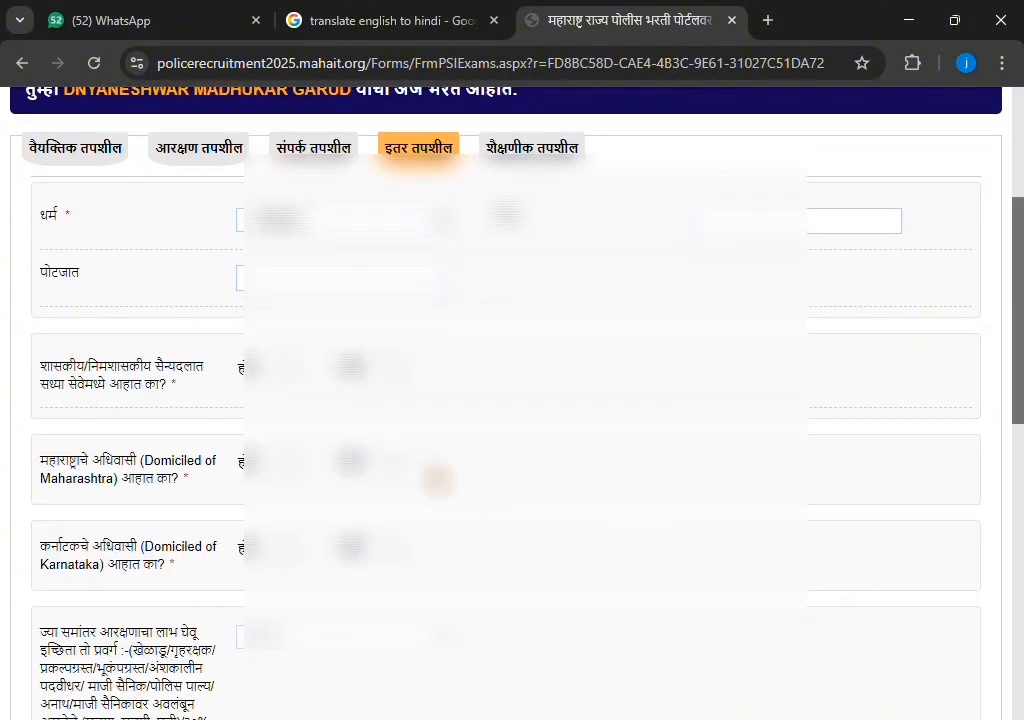
{"action": "scroll", "coordinate": [350, 380], "scroll_direction": "up", "scroll_amount": 1}
{"action": "left_click", "coordinate": [437, 324]}
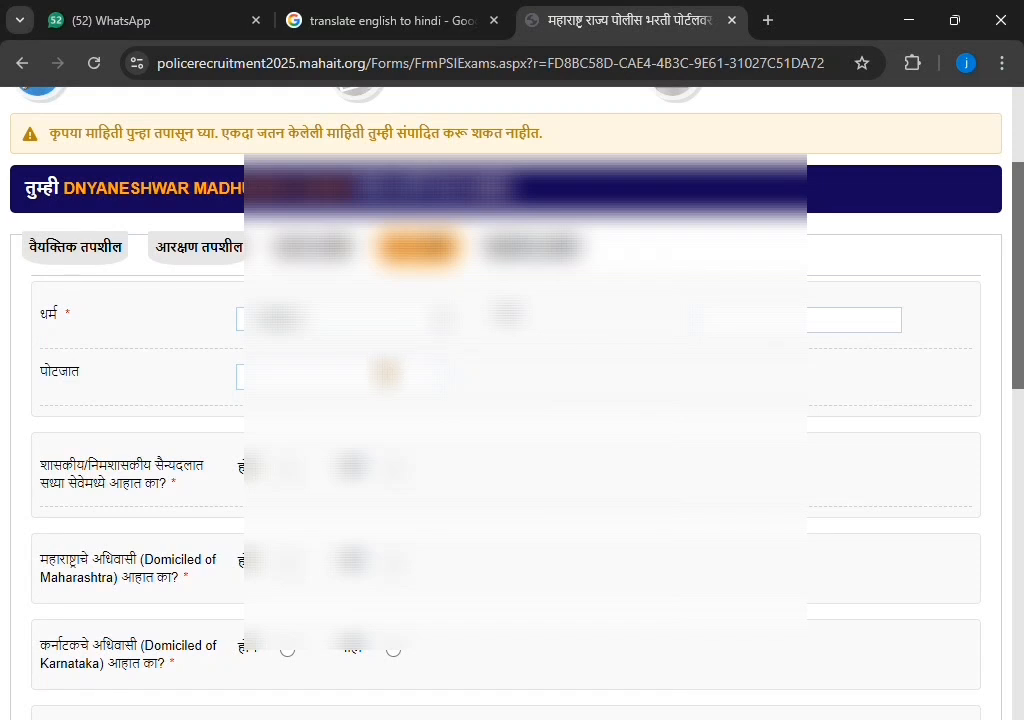
{"action": "left_click", "coordinate": [386, 373]}
{"action": "left_click", "coordinate": [817, 339]}
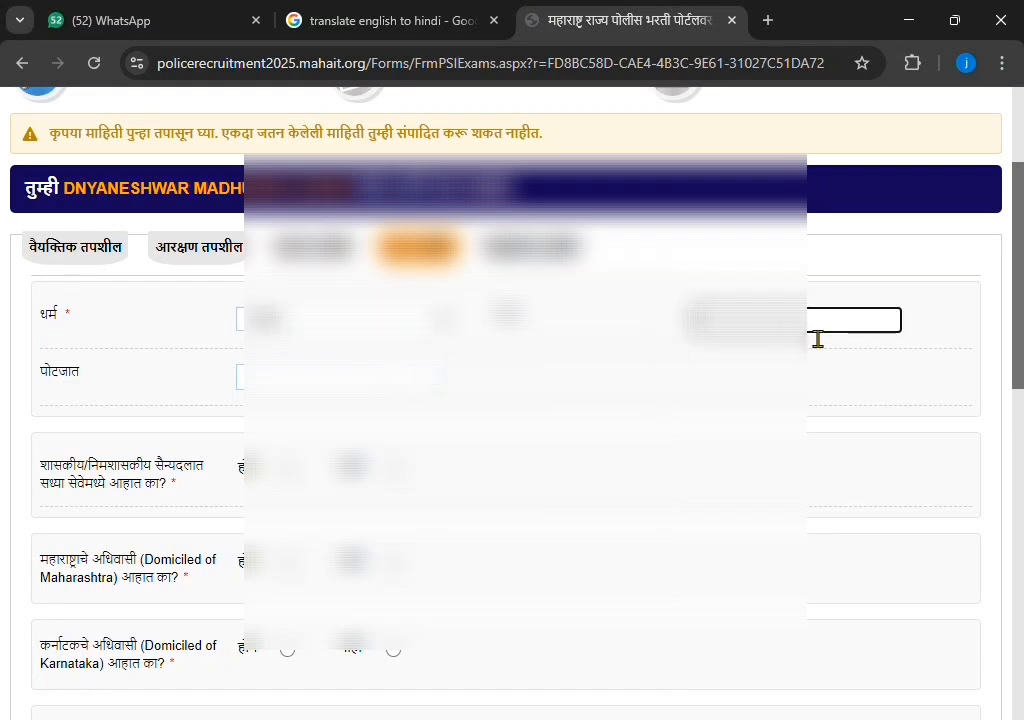
{"action": "type", "text": "MARATHA"}
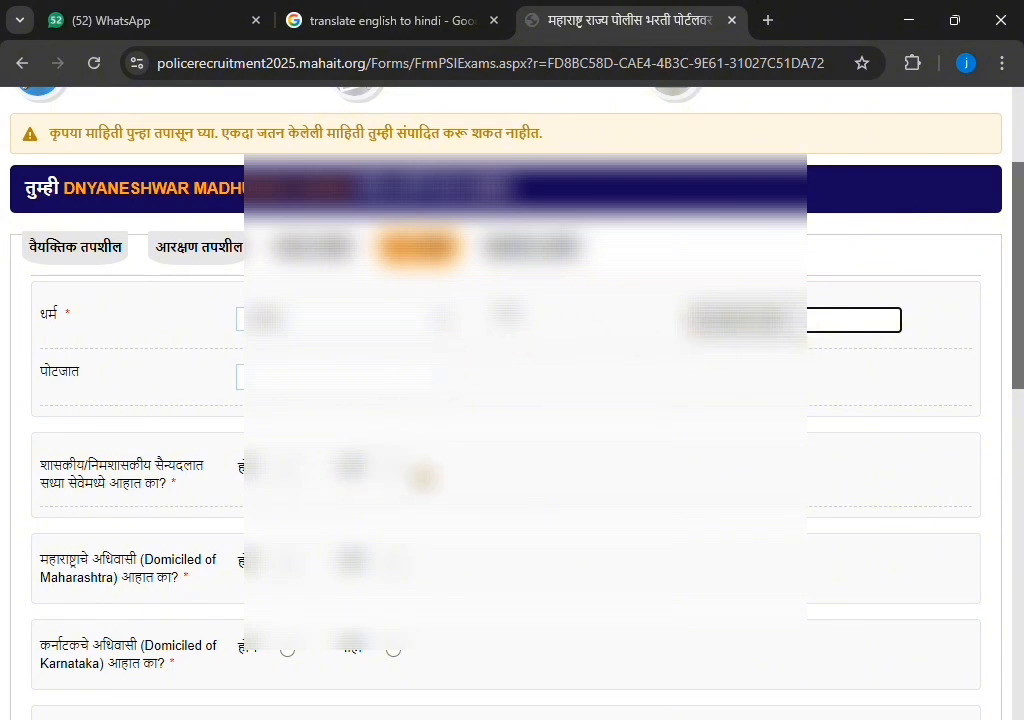
Answer No to government service and Yes to Maharashtra domicile, adding the certificate number and date 19th
{"action": "left_click", "coordinate": [393, 466]}
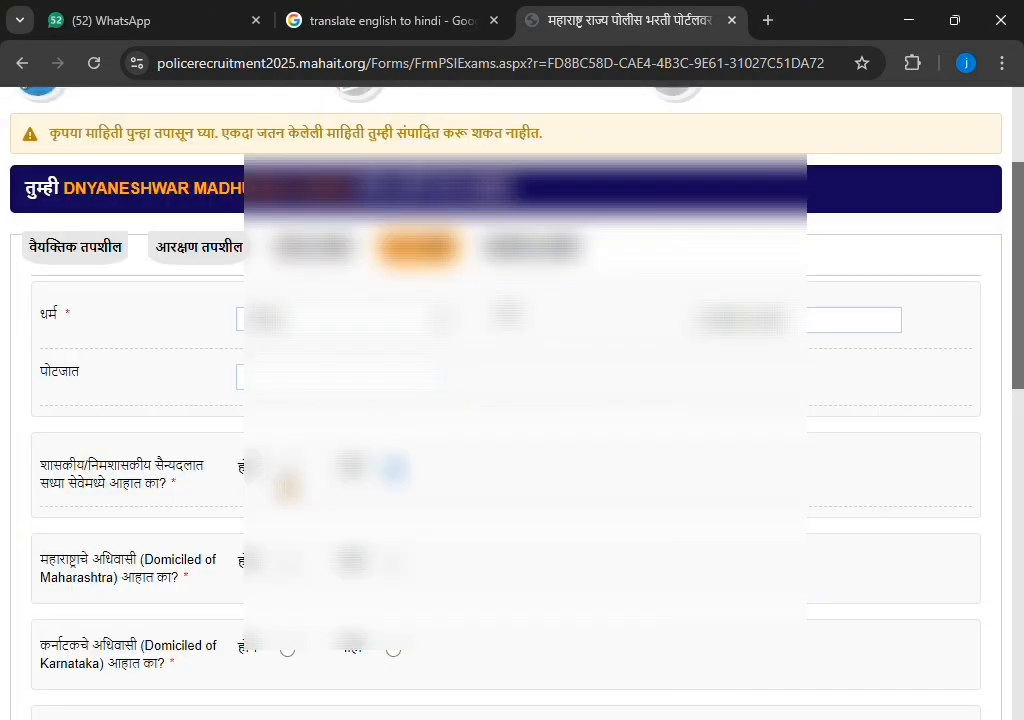
{"action": "scroll", "coordinate": [287, 472], "scroll_direction": "down", "scroll_amount": 1}
{"action": "left_click", "coordinate": [288, 465]}
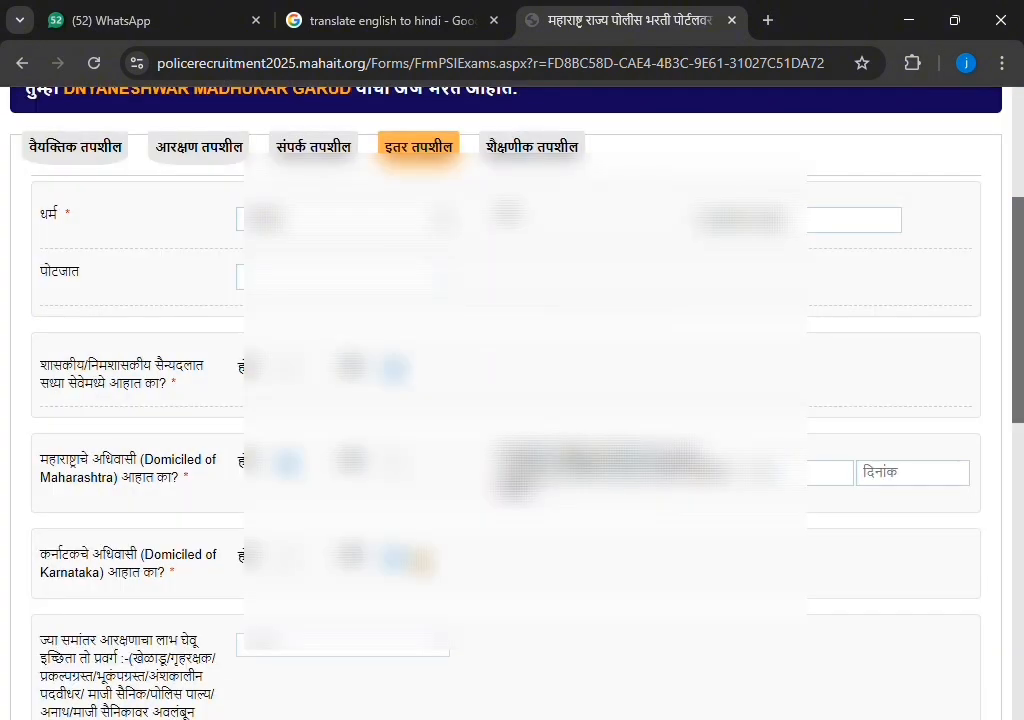
{"action": "left_click", "coordinate": [774, 479]}
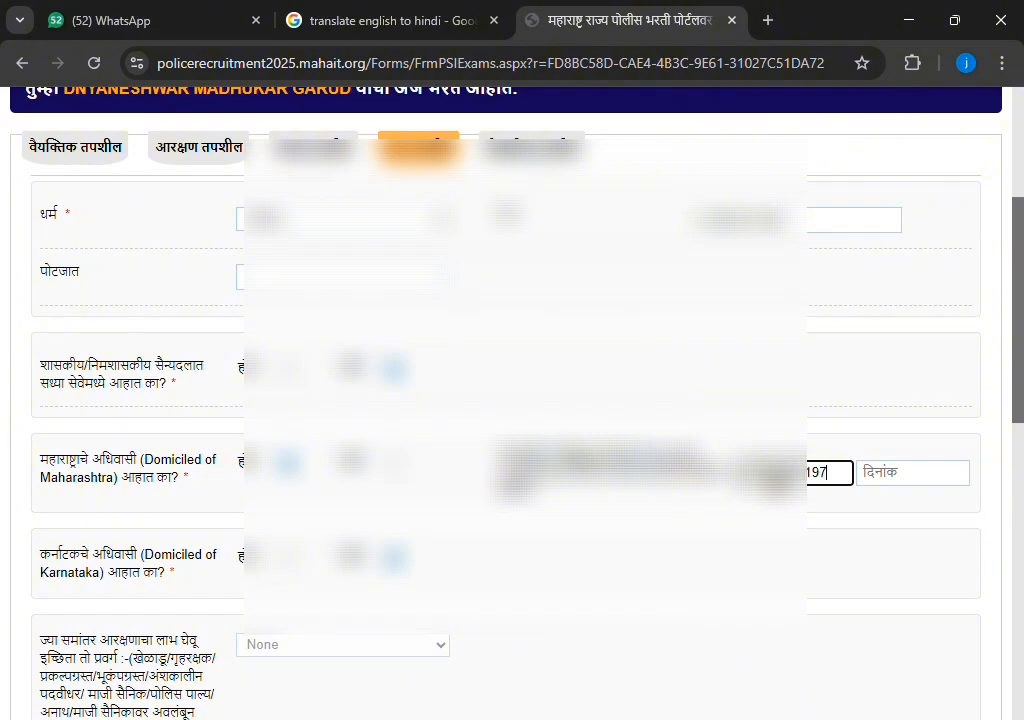
{"action": "left_click", "coordinate": [926, 480]}
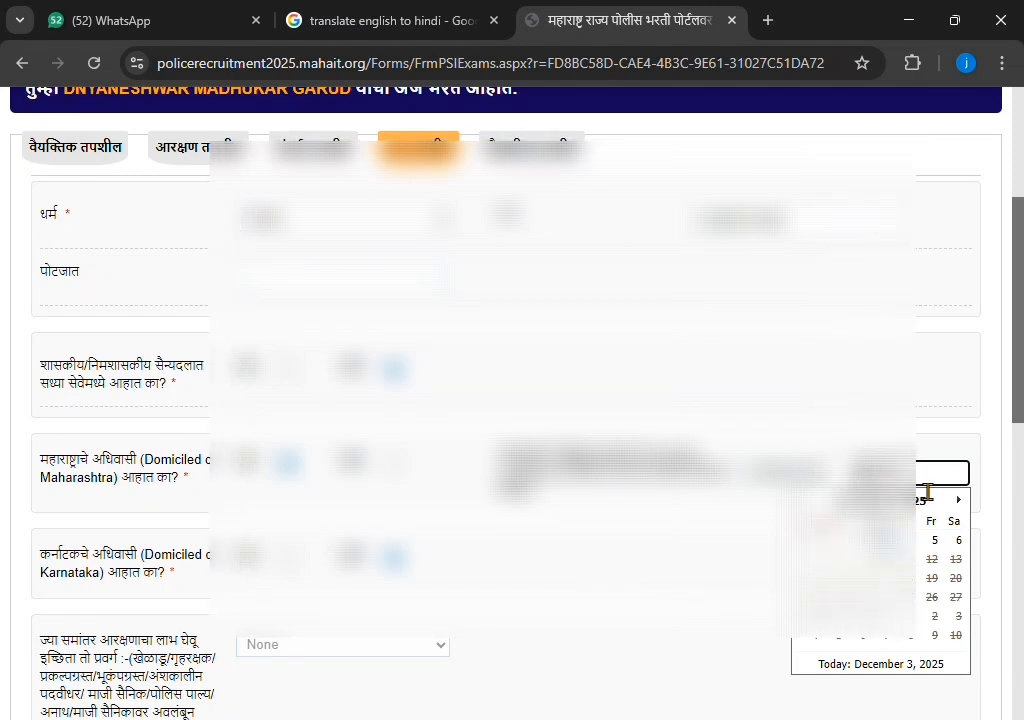
{"action": "left_click", "coordinate": [932, 578]}
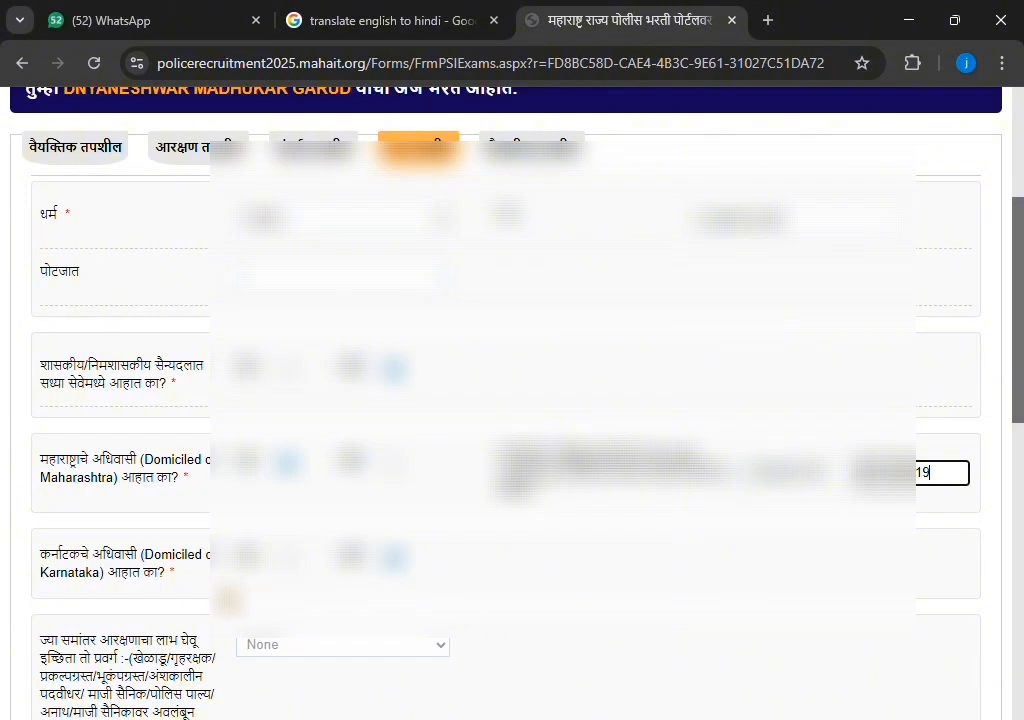
{"action": "scroll", "coordinate": [183, 481], "scroll_direction": "down", "scroll_amount": 1}
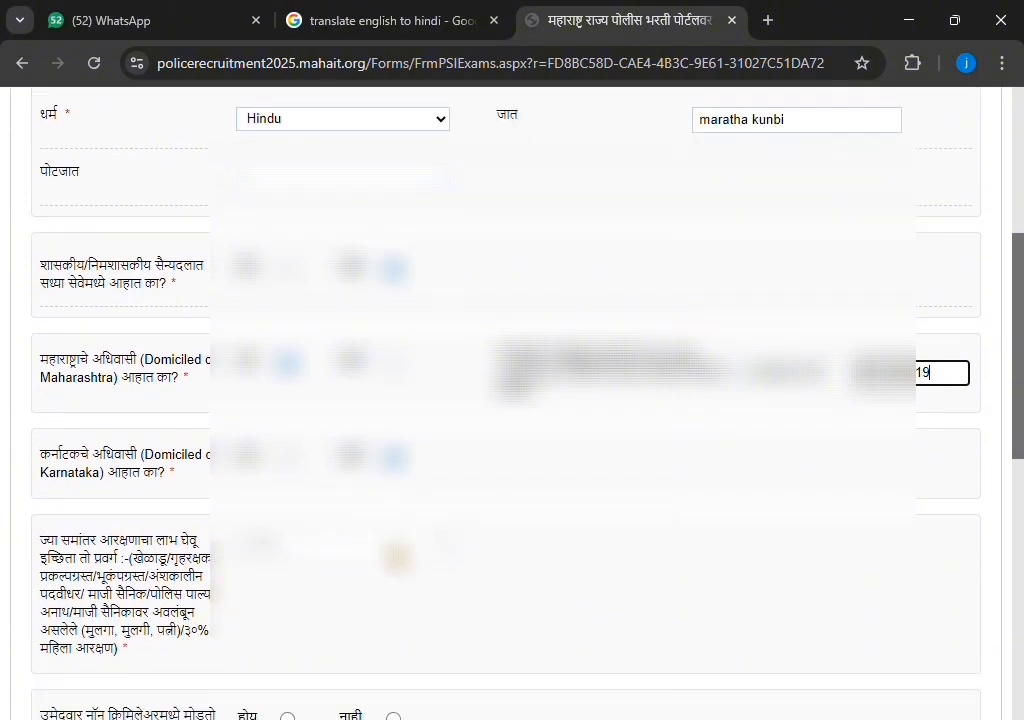
{"action": "scroll", "coordinate": [400, 555], "scroll_direction": "down", "scroll_amount": 1}
{"action": "scroll", "coordinate": [500, 400], "scroll_direction": "down", "scroll_amount": 2}
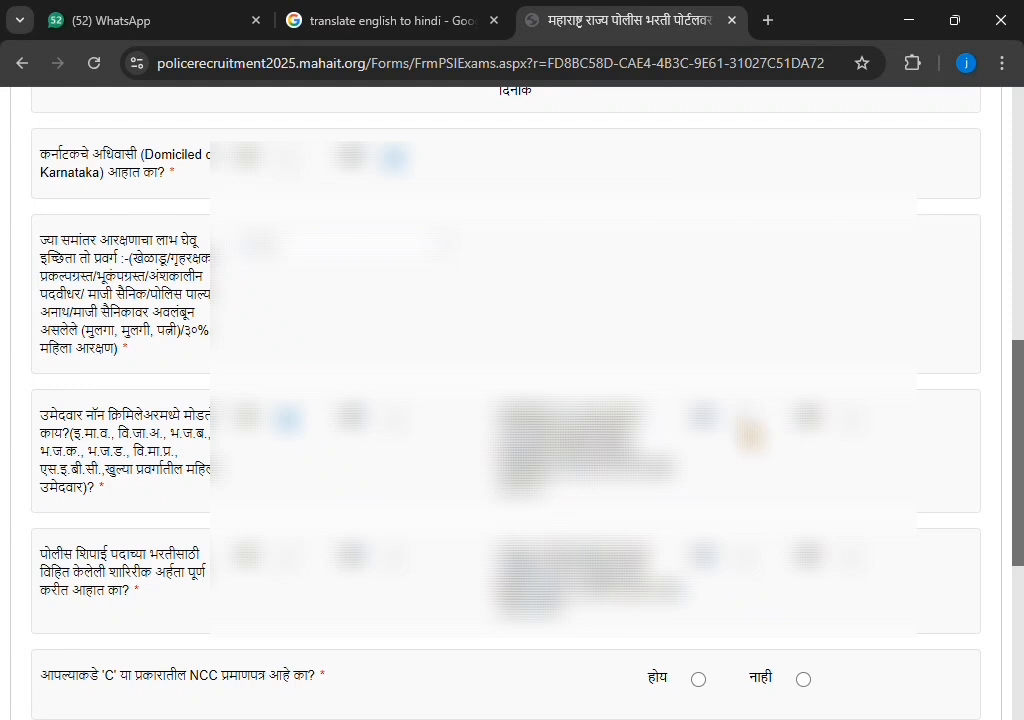
Answer Yes to non-creamy layer and set its certificate date to the 28th of an earlier month
{"action": "left_click", "coordinate": [743, 422]}
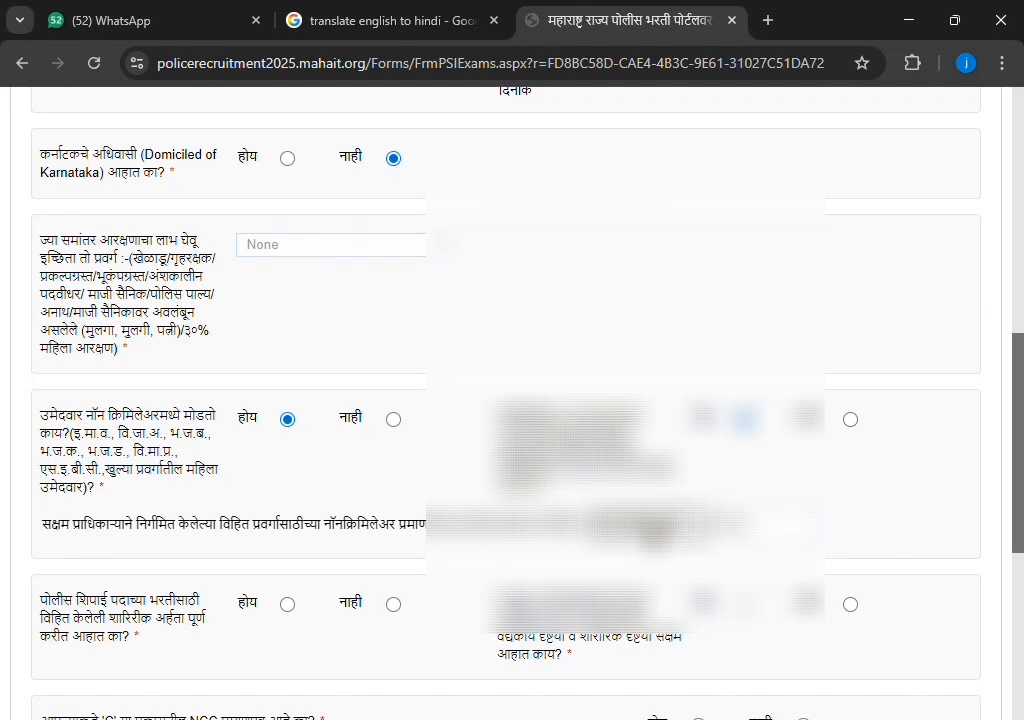
{"action": "left_click", "coordinate": [760, 522]}
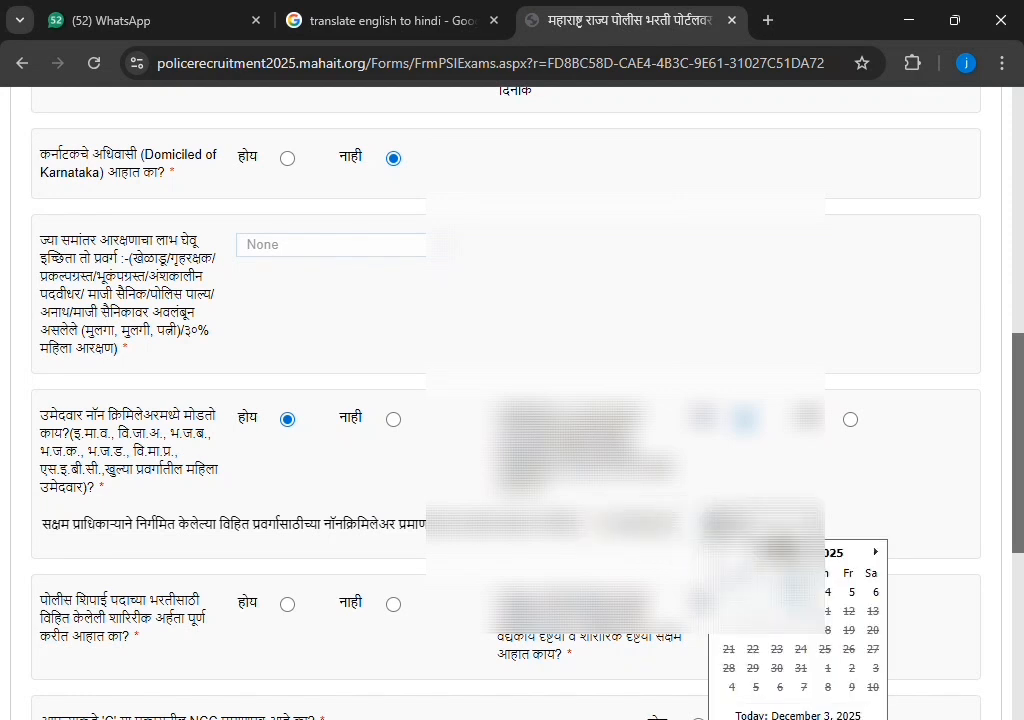
{"action": "double_click", "coordinate": [722, 552]}
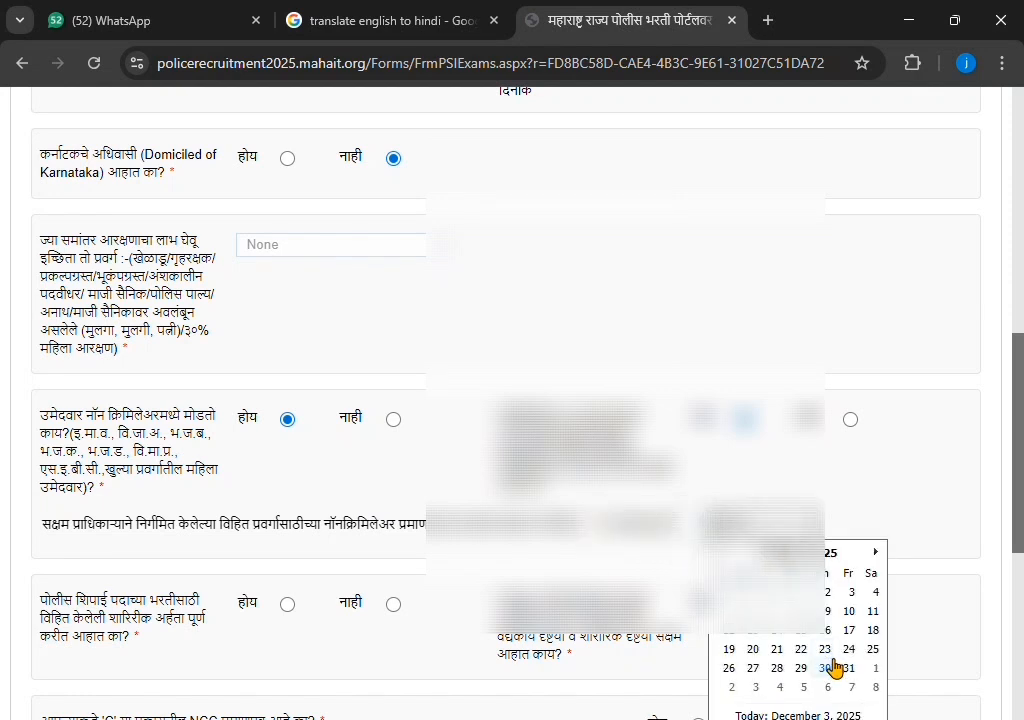
{"action": "left_click", "coordinate": [781, 670]}
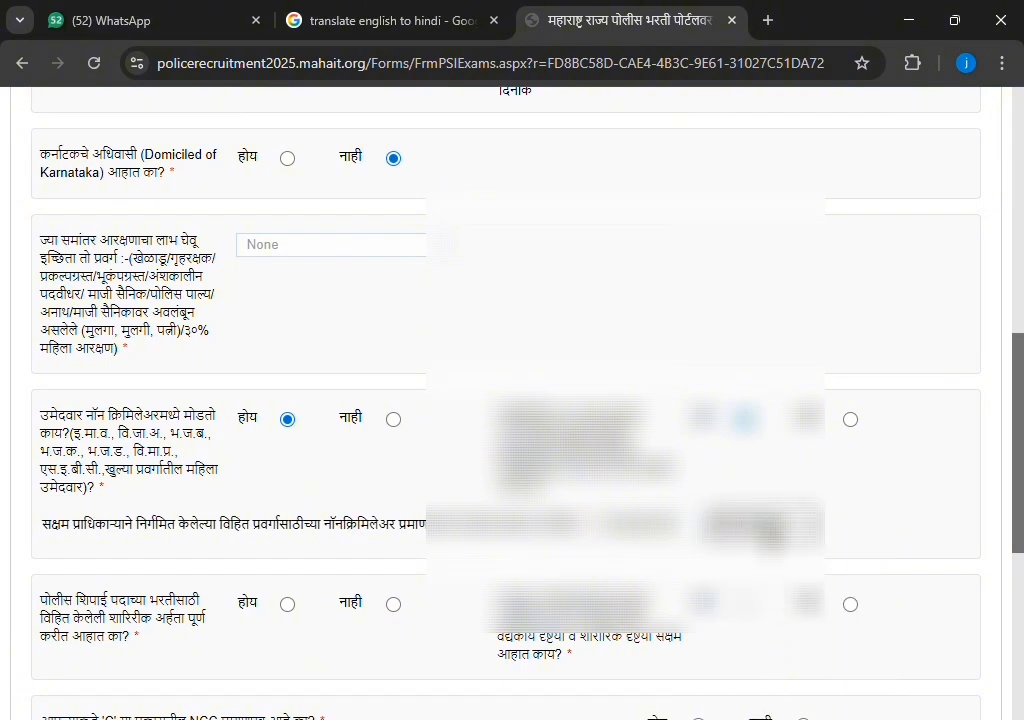
Set the second certificate date to the 28th, two months back, and confirm physical eligibility
{"action": "left_click", "coordinate": [754, 532]}
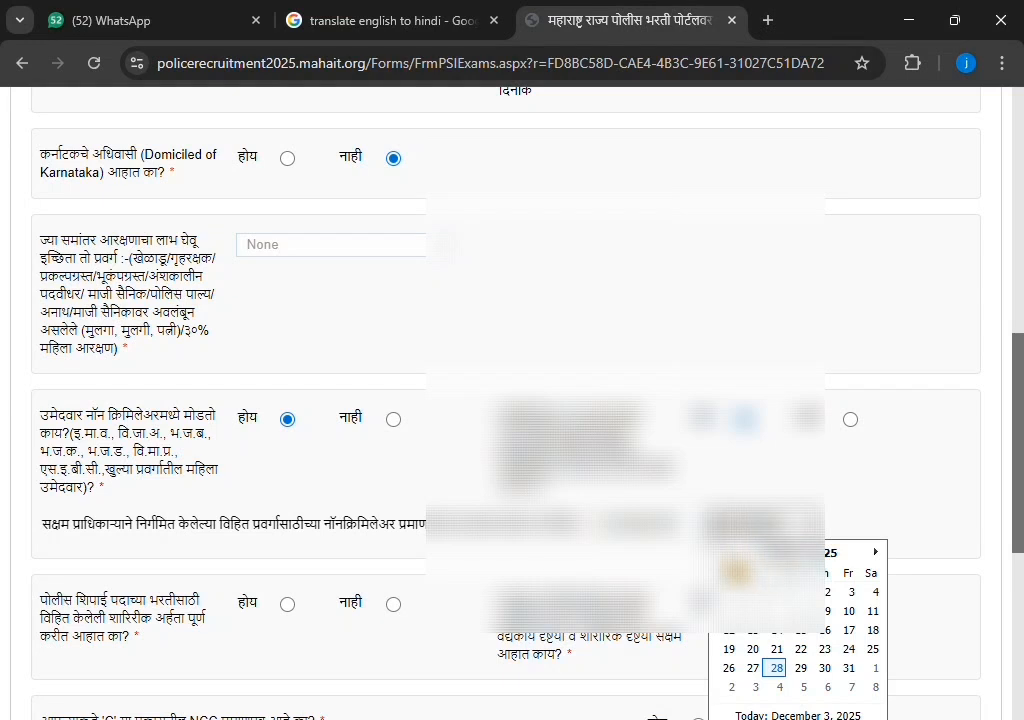
{"action": "left_click", "coordinate": [725, 555]}
{"action": "left_click", "coordinate": [725, 555]}
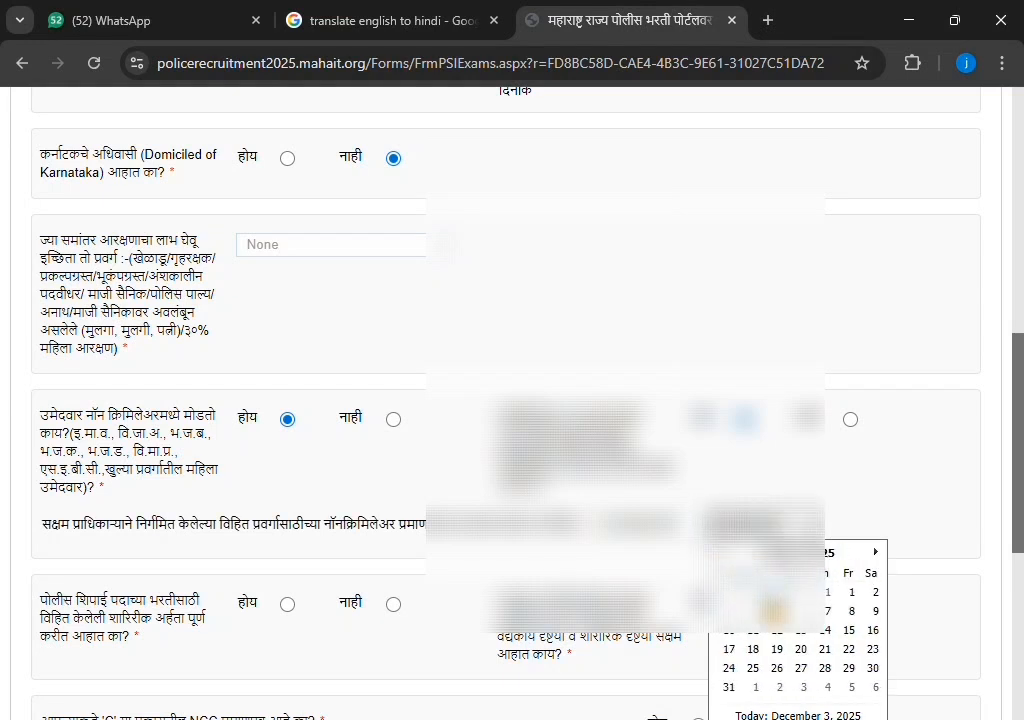
{"action": "left_click", "coordinate": [825, 668]}
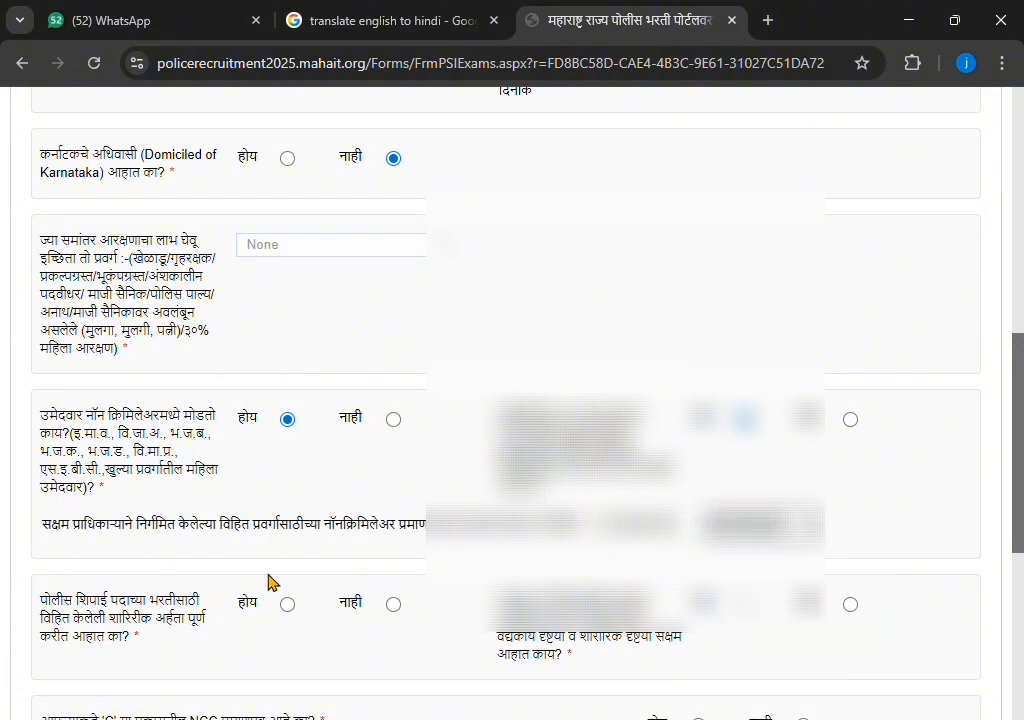
{"action": "scroll", "coordinate": [260, 582], "scroll_direction": "down", "scroll_amount": 1}
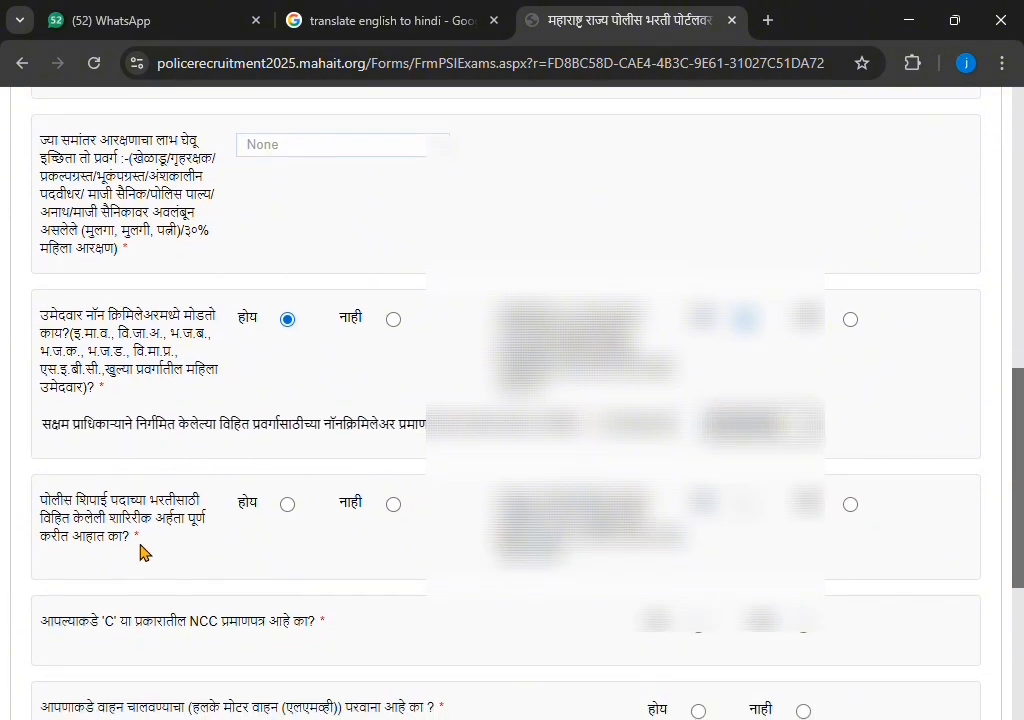
{"action": "left_click", "coordinate": [288, 505]}
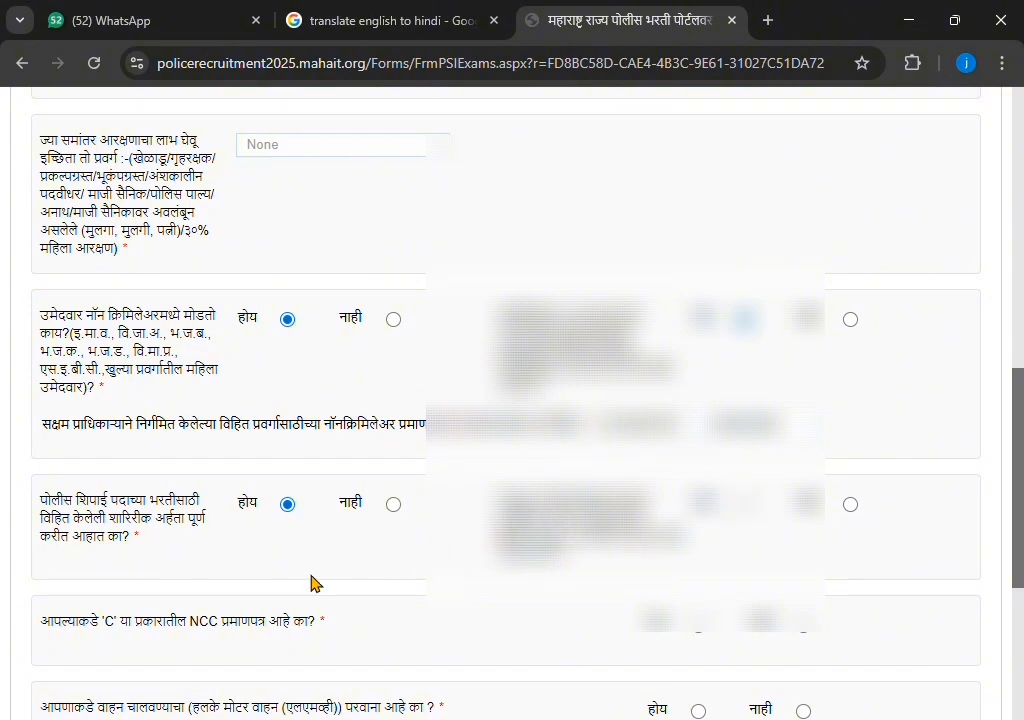
{"action": "scroll", "coordinate": [251, 598], "scroll_direction": "down", "scroll_amount": 1}
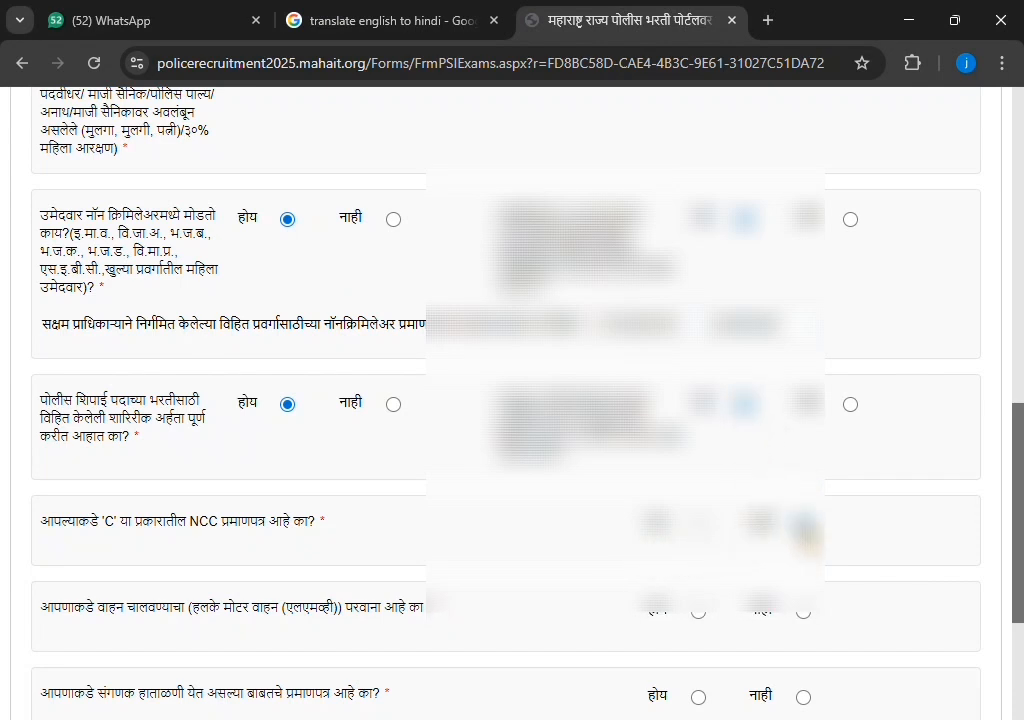
{"action": "scroll", "coordinate": [640, 430], "scroll_direction": "down", "scroll_amount": 2}
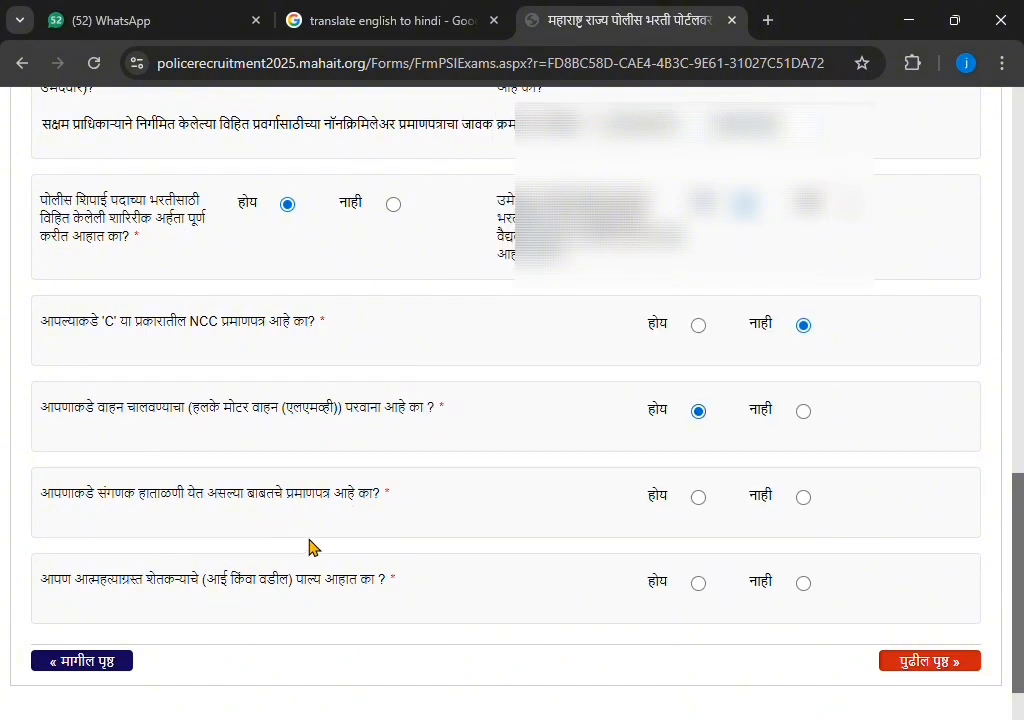
Answer Yes to the computer certificate and No to the farmer-suicide question, then continue to the declaration
{"action": "left_click", "coordinate": [699, 499]}
{"action": "scroll", "coordinate": [434, 596], "scroll_direction": "down", "scroll_amount": 2}
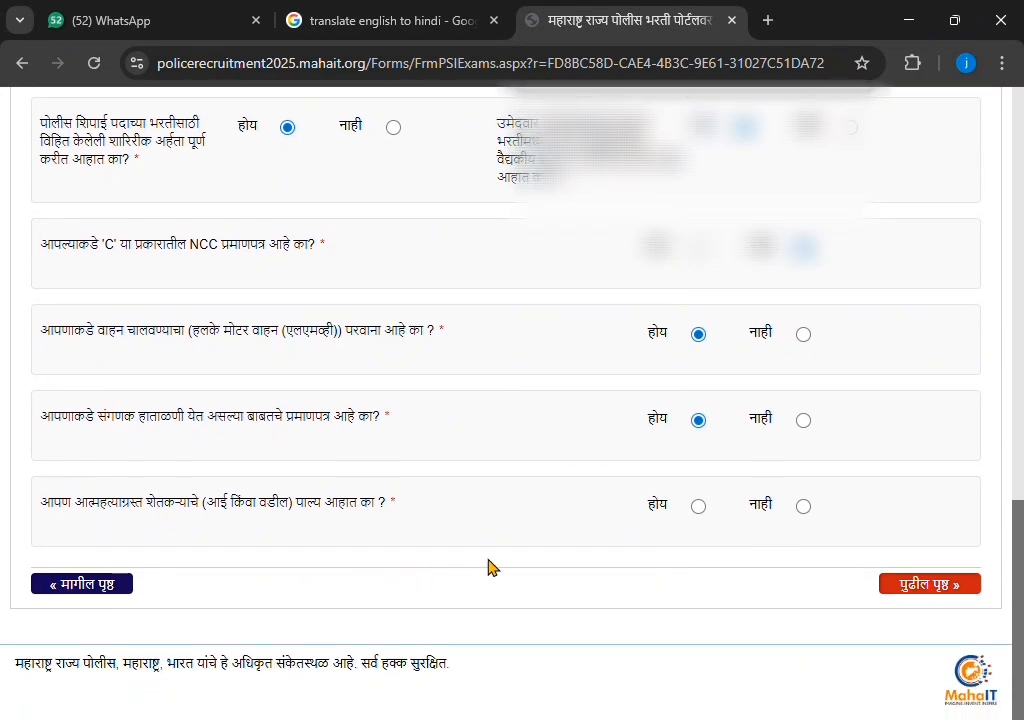
{"action": "left_click", "coordinate": [802, 507]}
{"action": "left_click", "coordinate": [919, 600]}
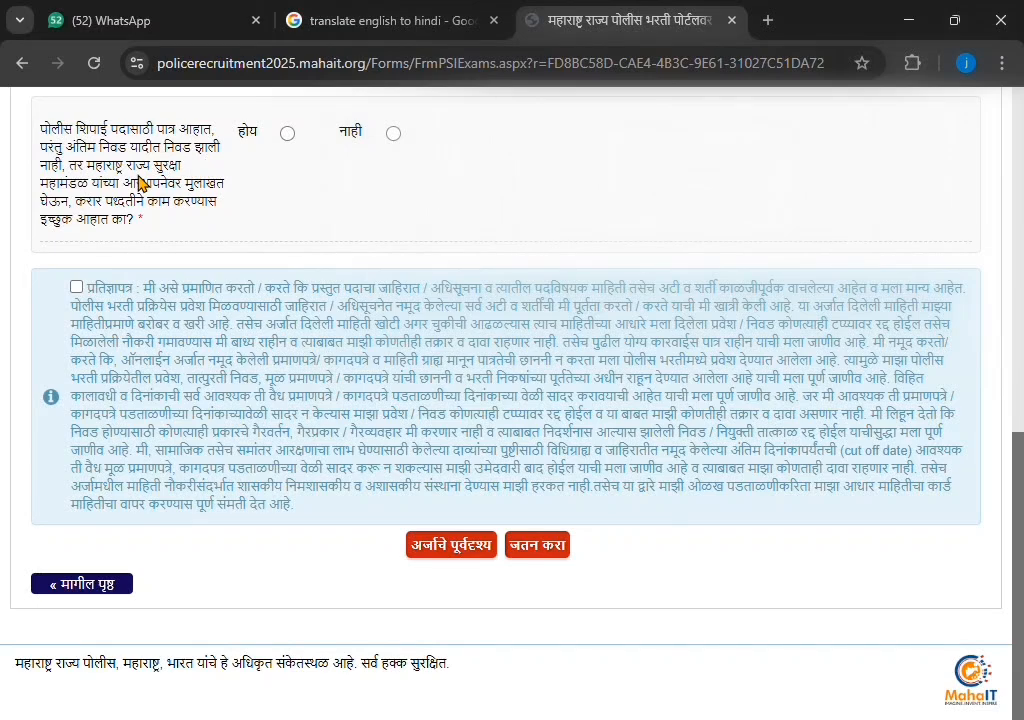
{"action": "left_click", "coordinate": [287, 133]}
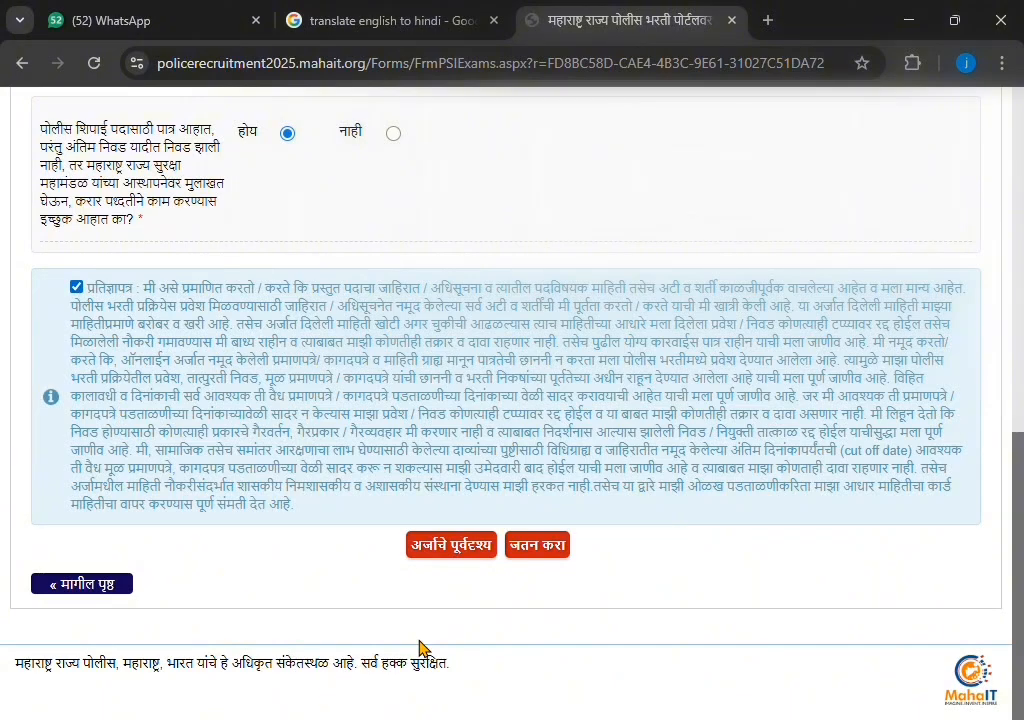
{"action": "left_click", "coordinate": [472, 550]}
{"action": "left_click", "coordinate": [566, 556]}
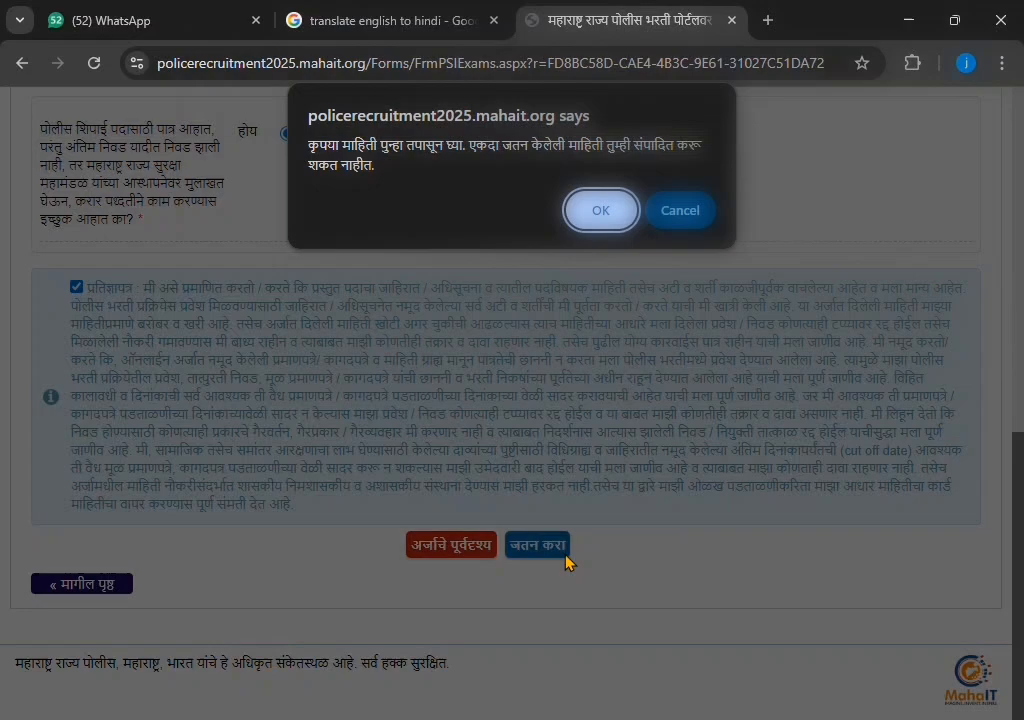
{"action": "left_click", "coordinate": [603, 214]}
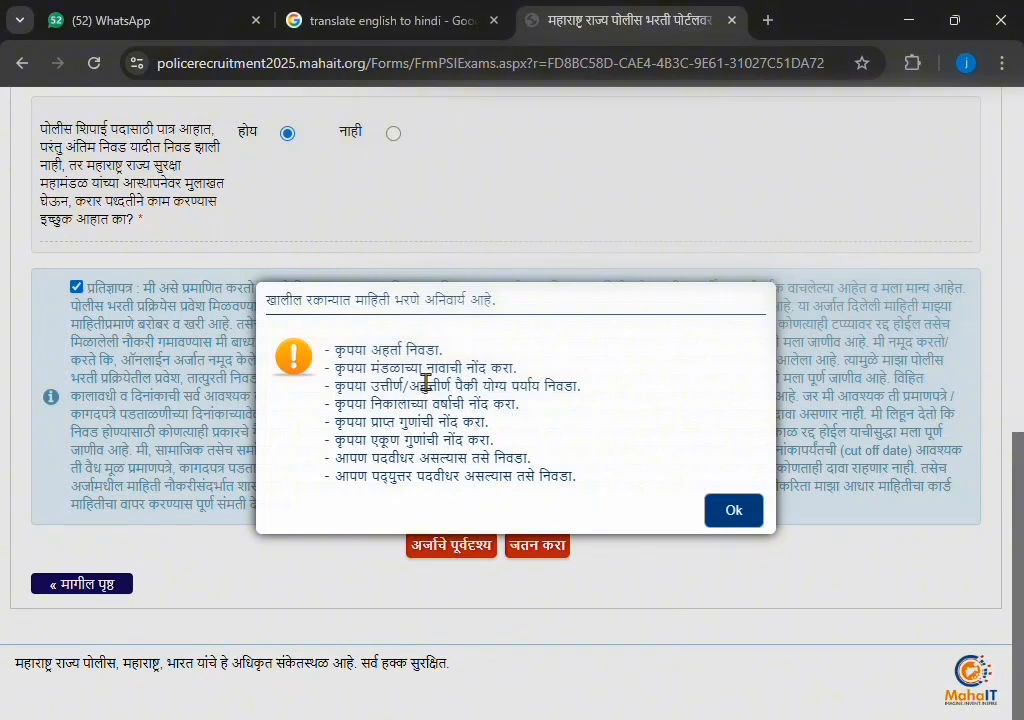
{"action": "left_click", "coordinate": [752, 518]}
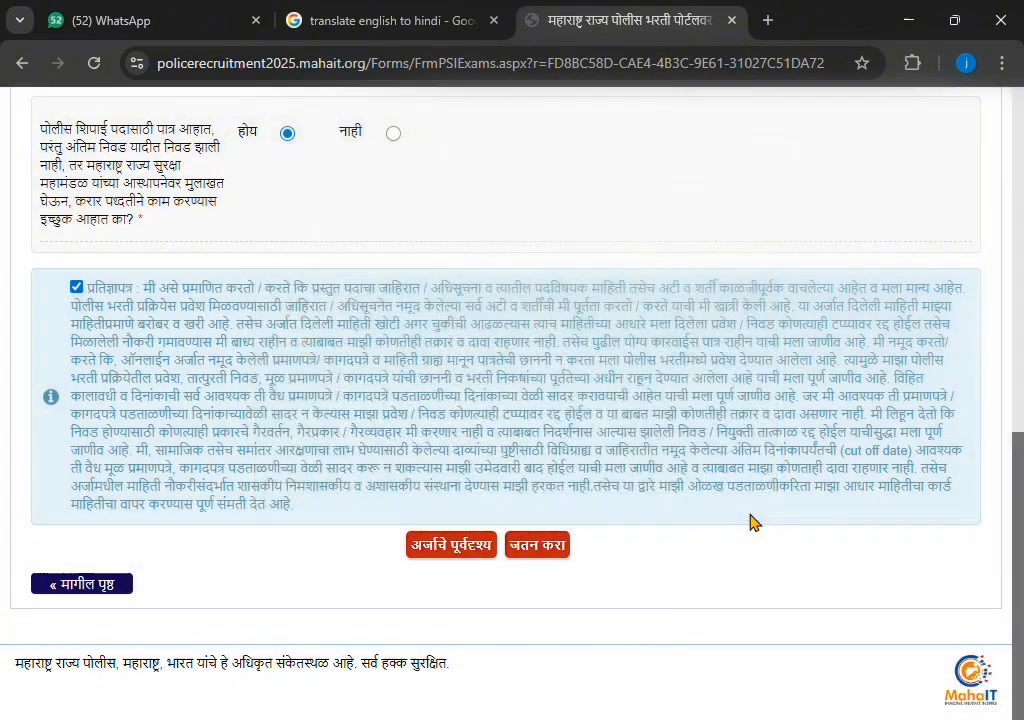
Record the 12th qualification from AURANGABAD board, result Pass, year 2019
{"action": "scroll", "coordinate": [348, 400], "scroll_direction": "up", "scroll_amount": 2}
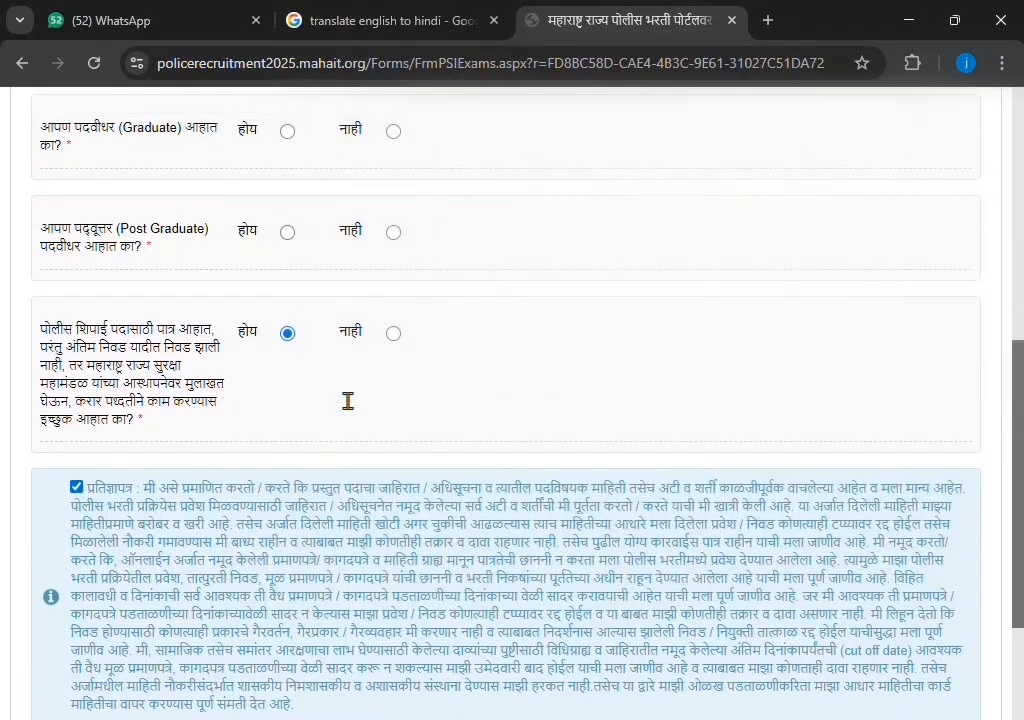
{"action": "scroll", "coordinate": [336, 393], "scroll_direction": "up", "scroll_amount": 2}
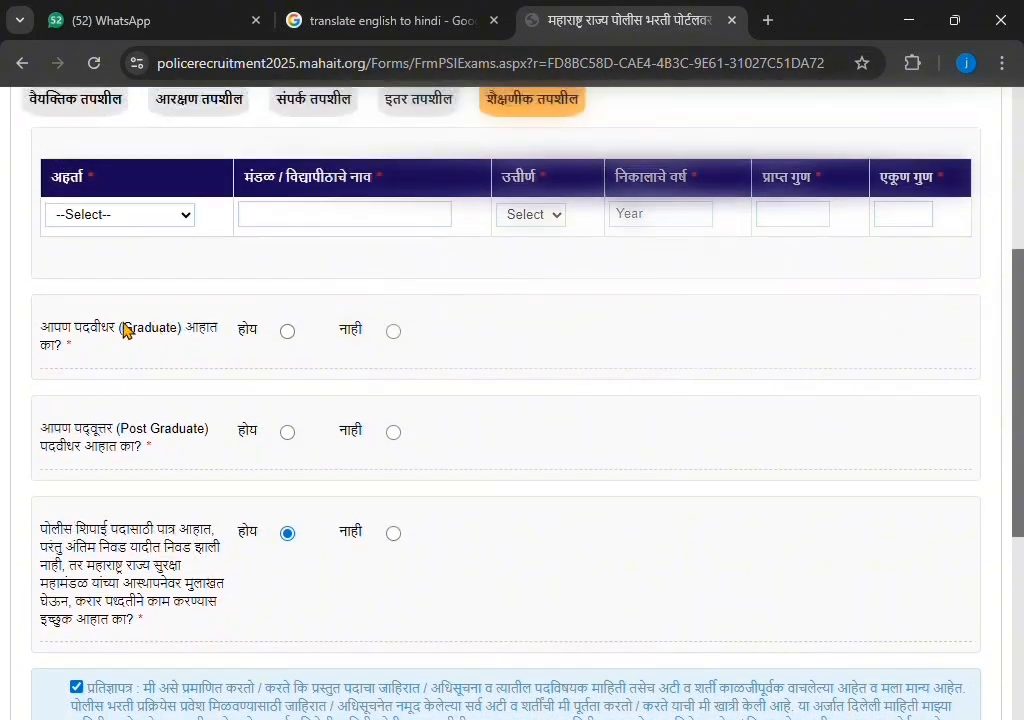
{"action": "scroll", "coordinate": [457, 372], "scroll_direction": "up", "scroll_amount": 3}
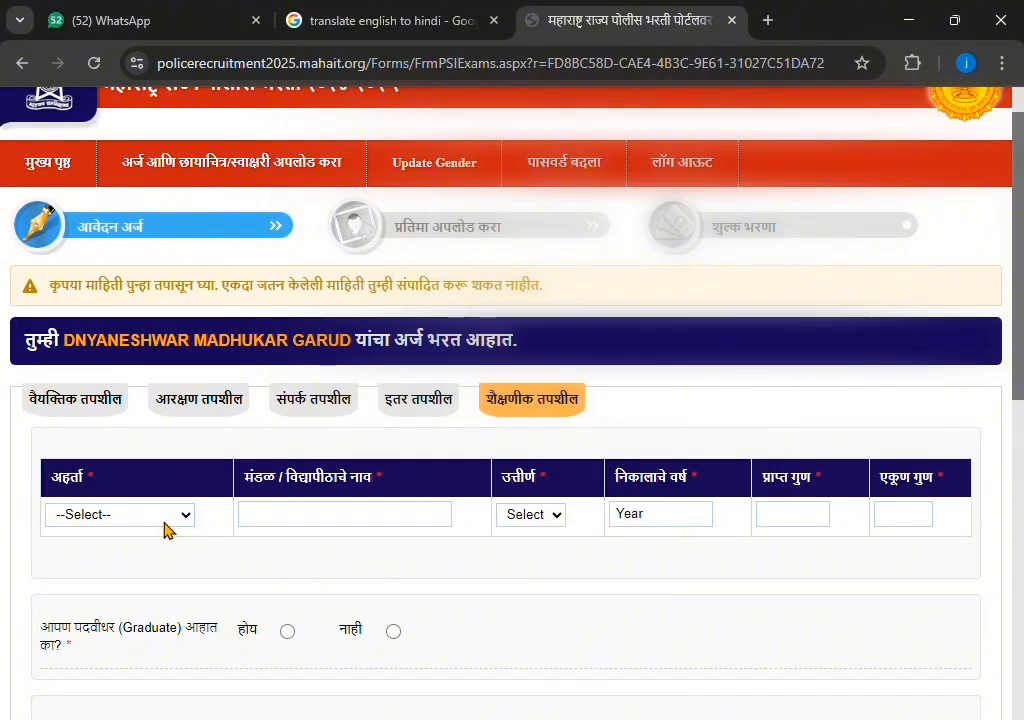
{"action": "left_click", "coordinate": [160, 579]}
{"action": "left_click", "coordinate": [373, 530]}
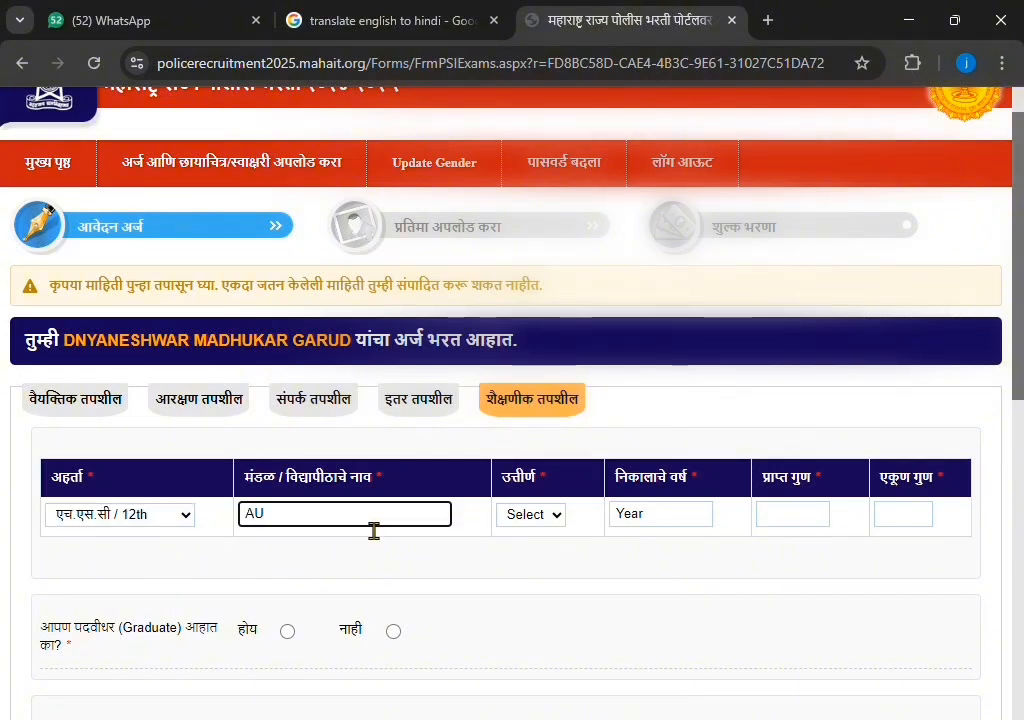
{"action": "type", "text": "AURANGA"}
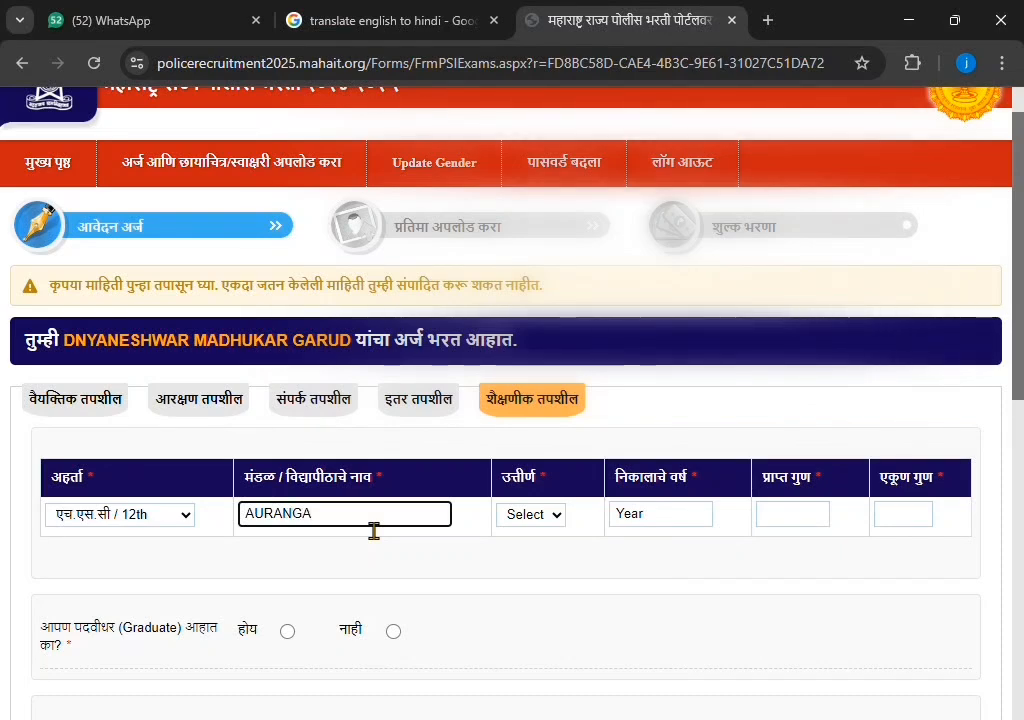
{"action": "type", "text": "BAD"}
{"action": "left_click", "coordinate": [527, 515]}
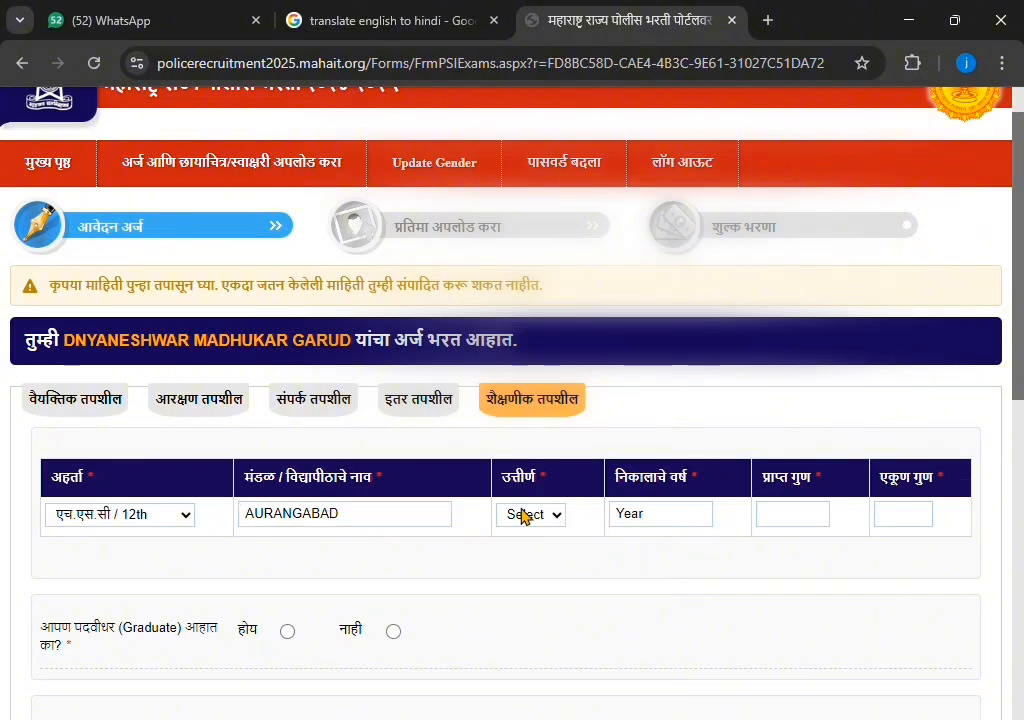
{"action": "left_click", "coordinate": [535, 568]}
{"action": "left_click", "coordinate": [679, 517]}
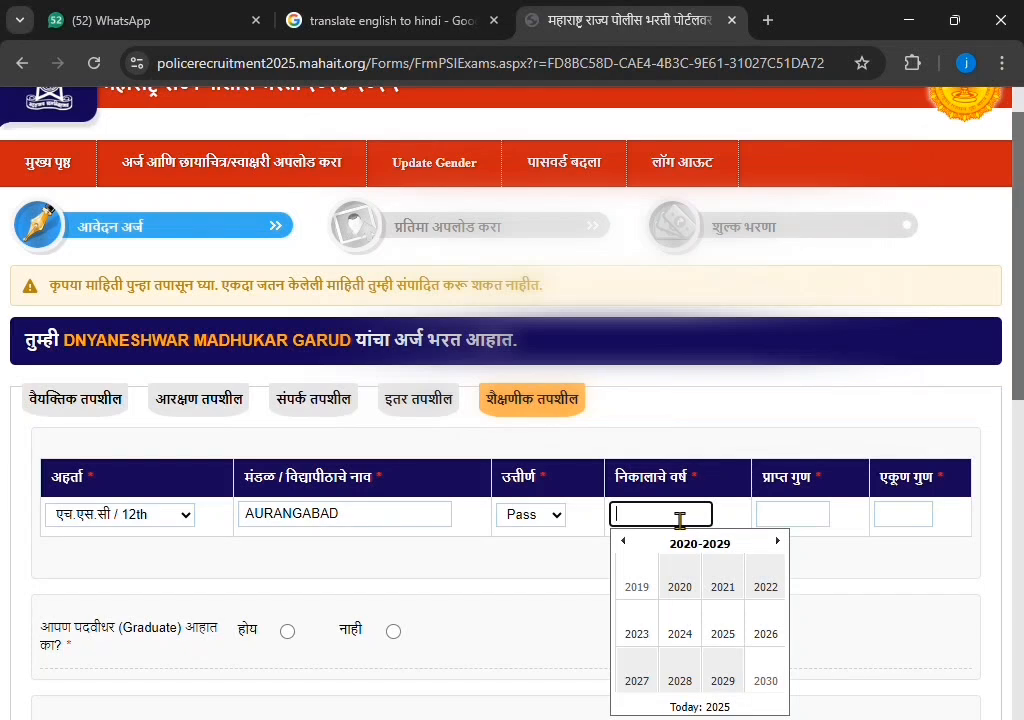
{"action": "left_click", "coordinate": [645, 589]}
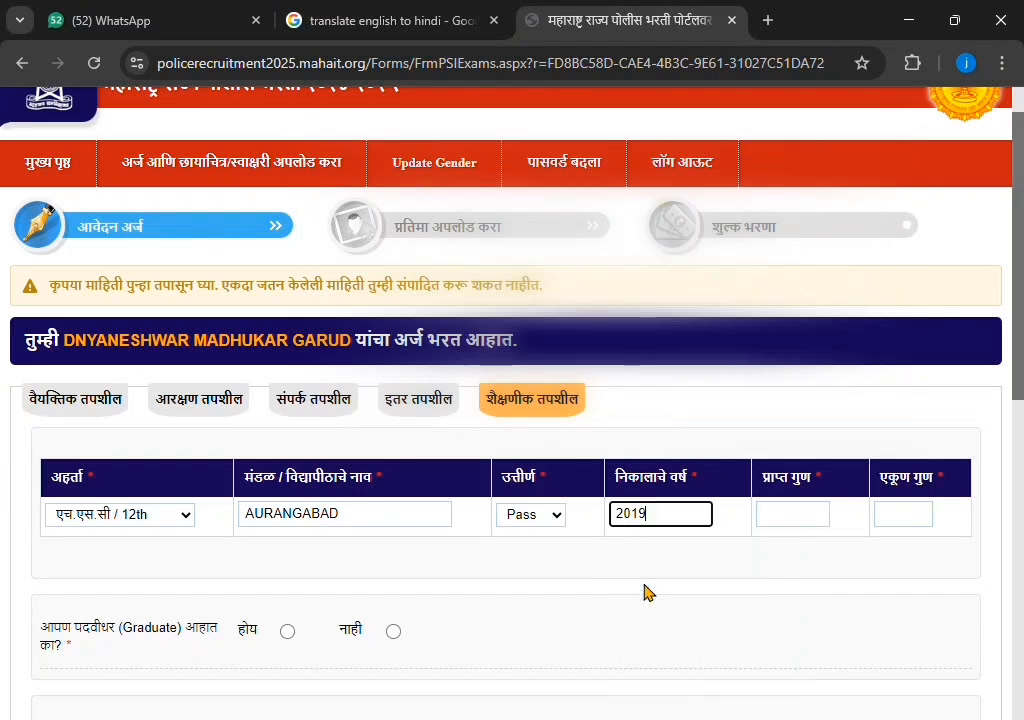
Enter marks 474 of 650, mark graduate Yes with B.A., and post-graduate No
{"action": "left_click", "coordinate": [786, 516]}
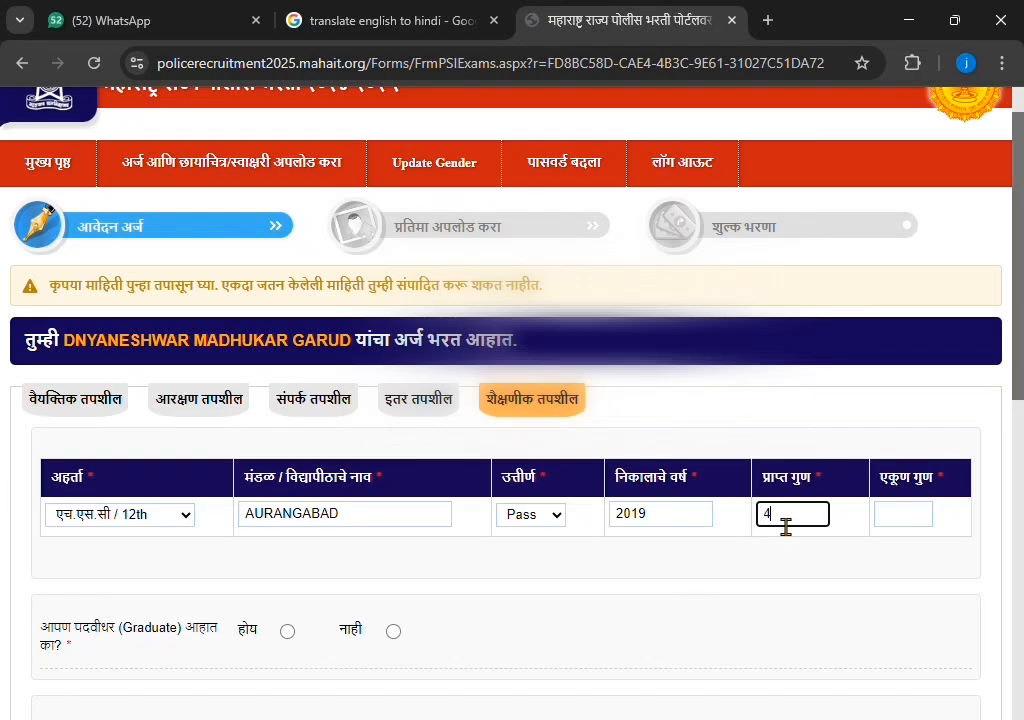
{"action": "left_click", "coordinate": [935, 535]}
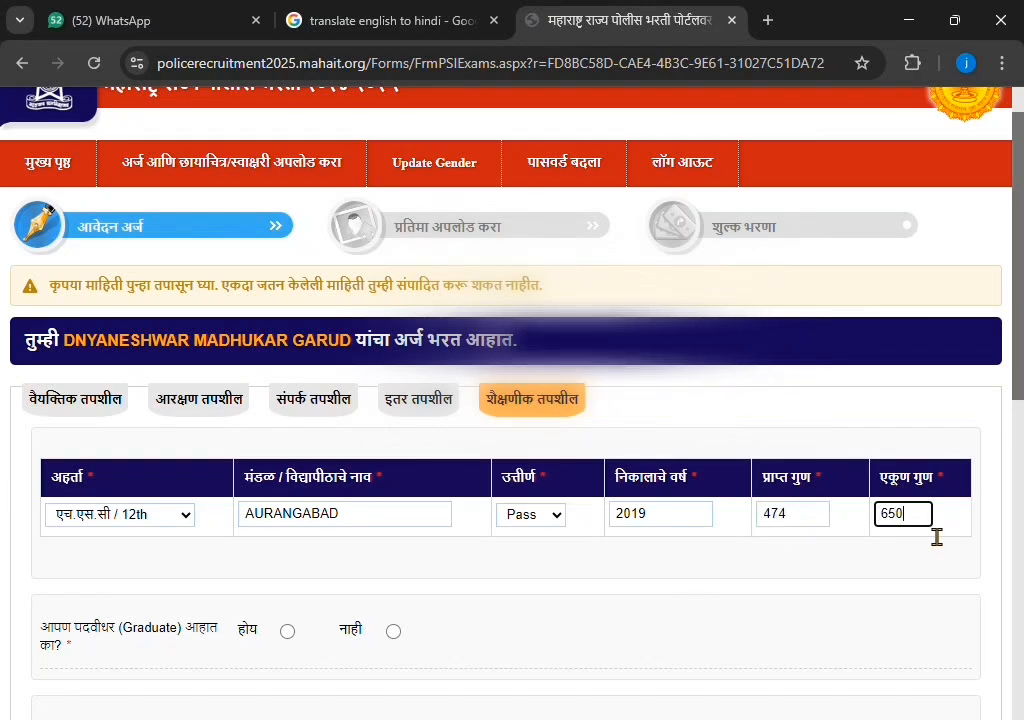
{"action": "left_click", "coordinate": [828, 617]}
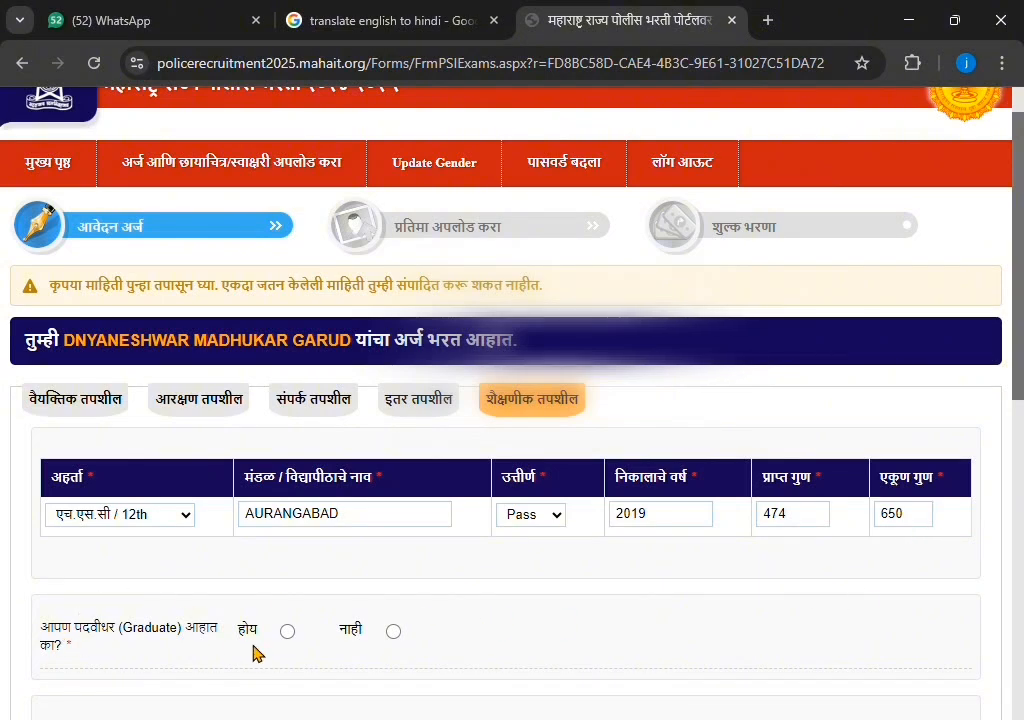
{"action": "left_click", "coordinate": [287, 631]}
{"action": "scroll", "coordinate": [531, 600], "scroll_direction": "down", "scroll_amount": 1}
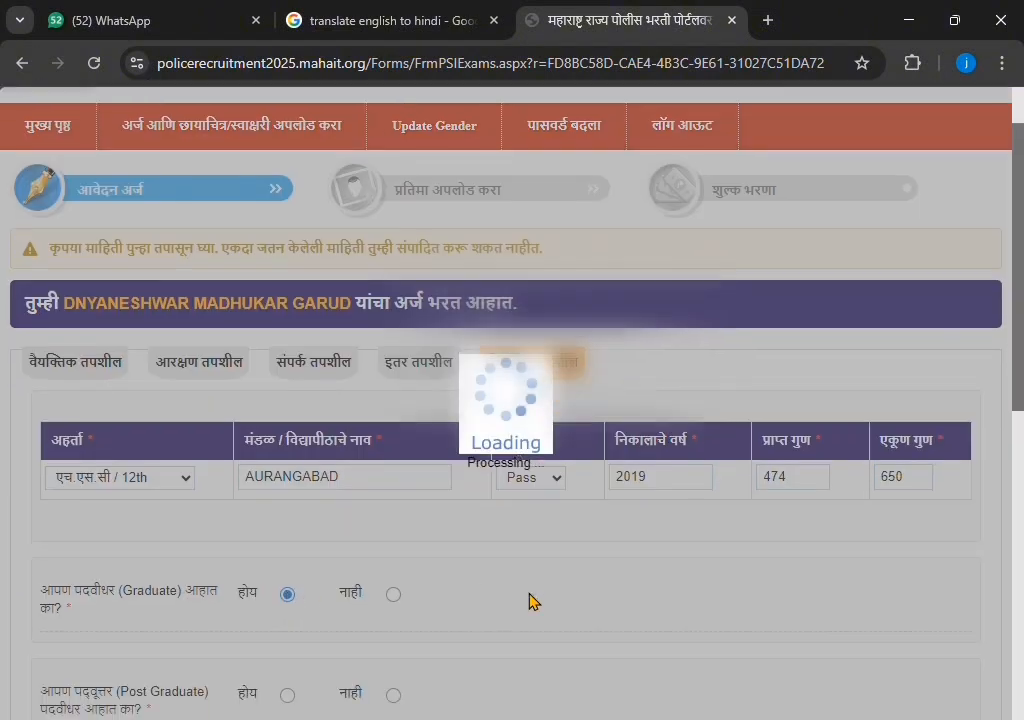
{"action": "scroll", "coordinate": [500, 603], "scroll_direction": "down", "scroll_amount": 1}
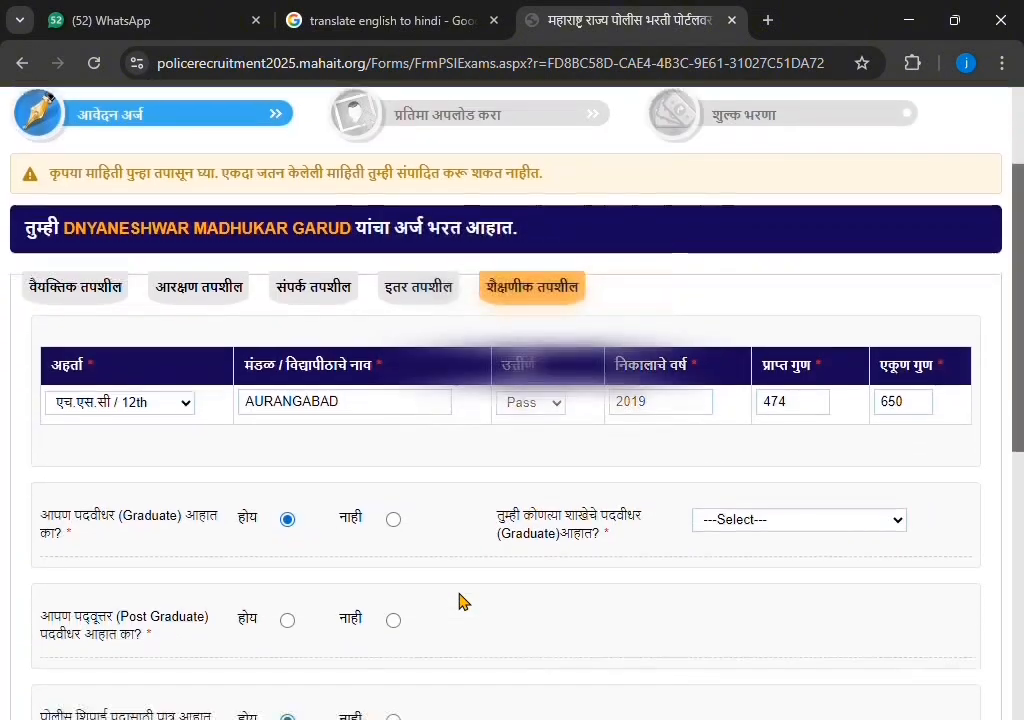
{"action": "left_click", "coordinate": [845, 521]}
{"action": "left_click", "coordinate": [735, 558]}
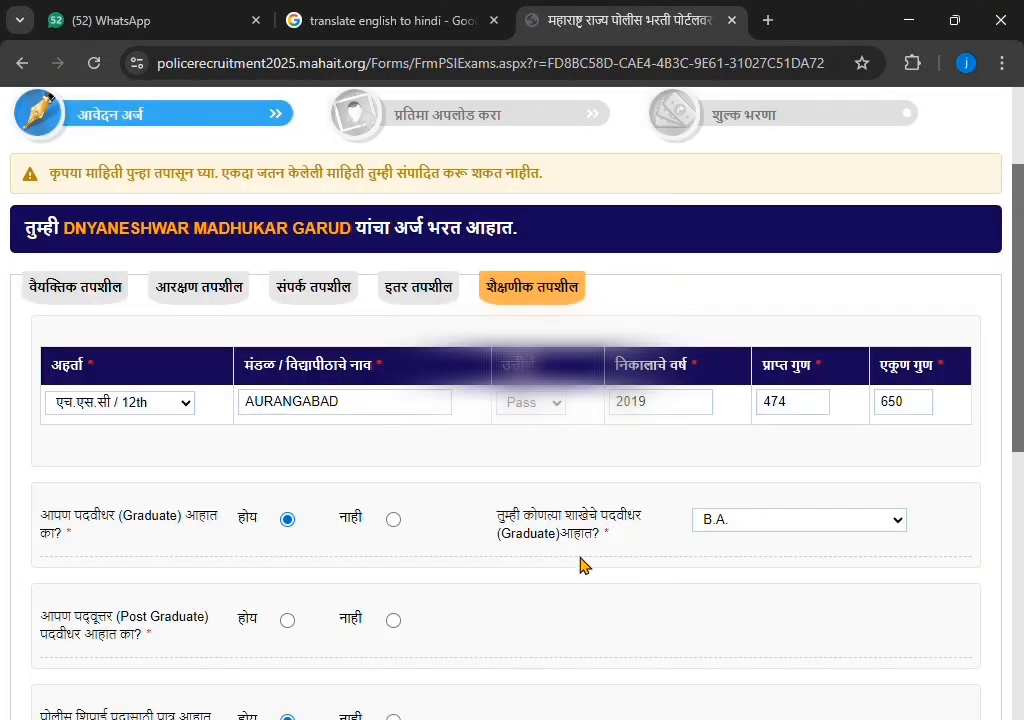
{"action": "scroll", "coordinate": [545, 560], "scroll_direction": "down", "scroll_amount": 1}
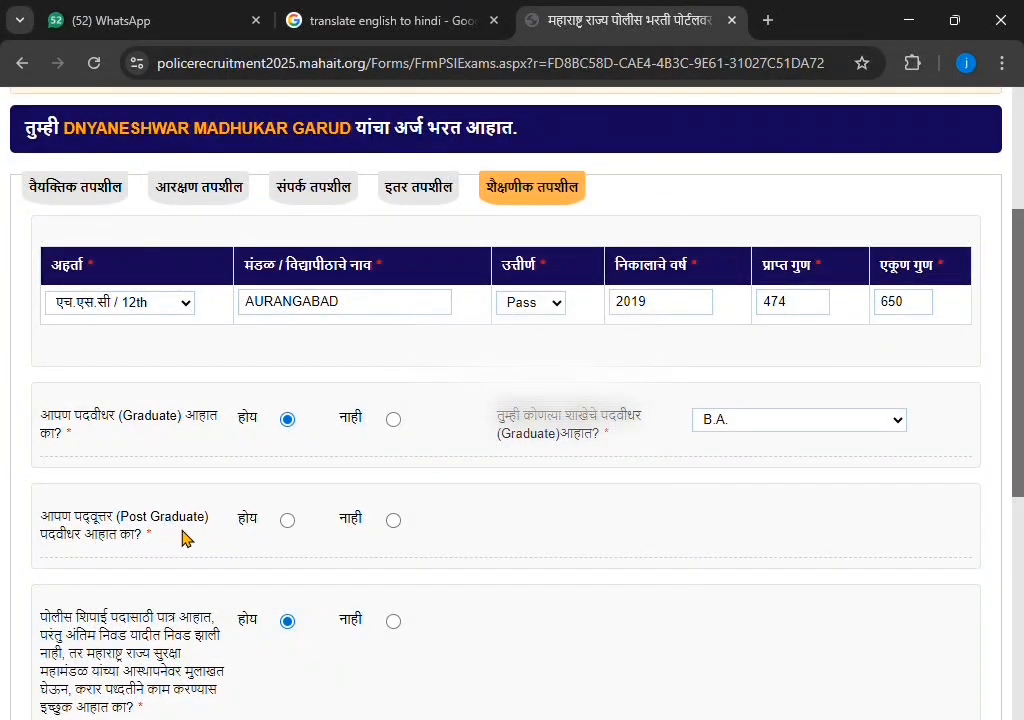
{"action": "left_click", "coordinate": [393, 521]}
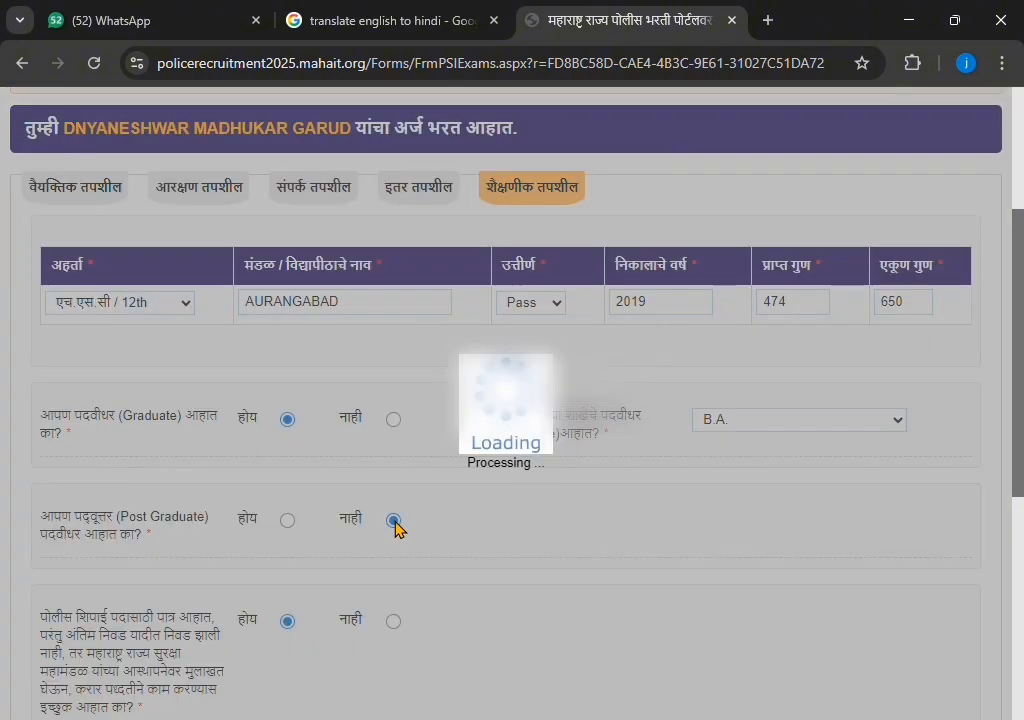
{"action": "scroll", "coordinate": [405, 555], "scroll_direction": "down", "scroll_amount": 1}
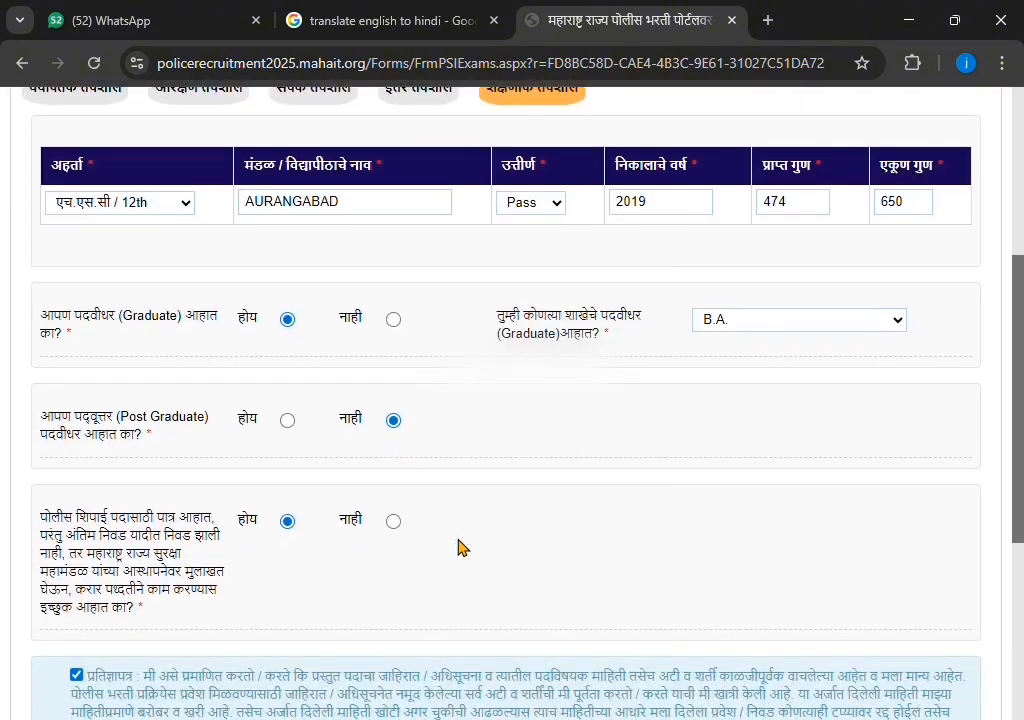
{"action": "scroll", "coordinate": [566, 488], "scroll_direction": "down", "scroll_amount": 4}
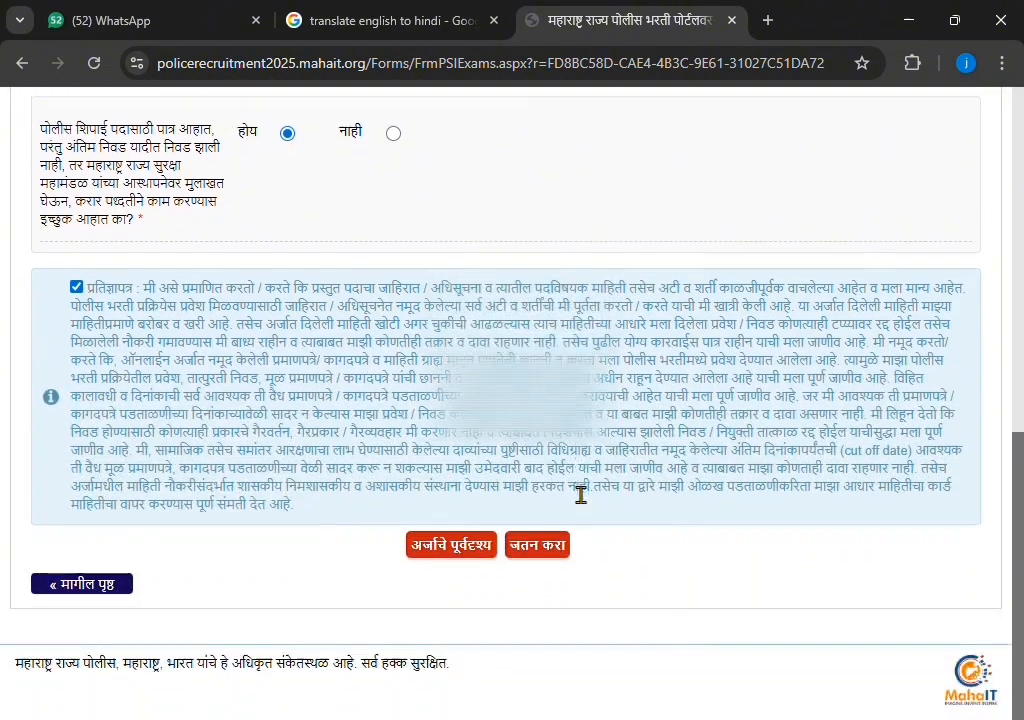
Save the application with जतन करा and acknowledge the confirmation and success dialogs
{"action": "left_click", "coordinate": [537, 546]}
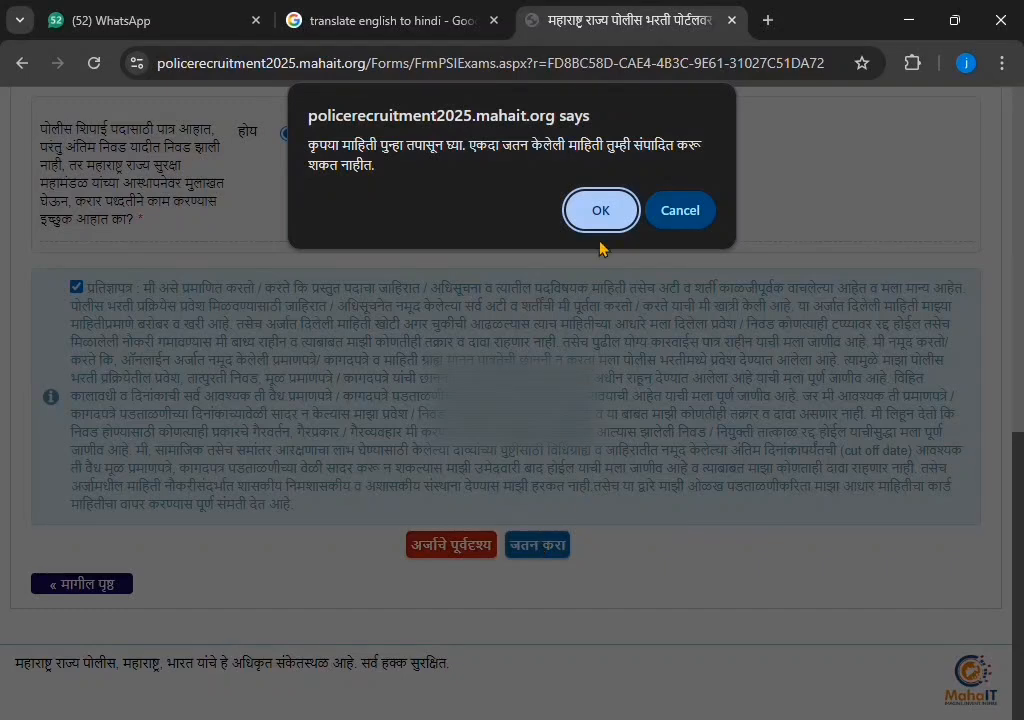
{"action": "left_click", "coordinate": [603, 200]}
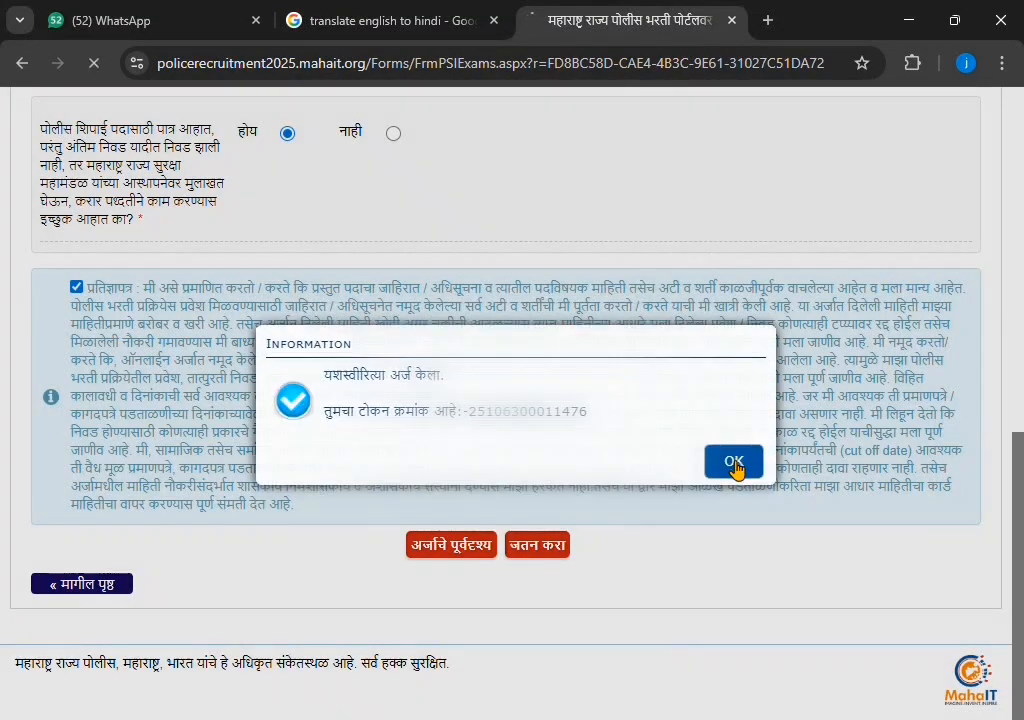
{"action": "left_click", "coordinate": [734, 466]}
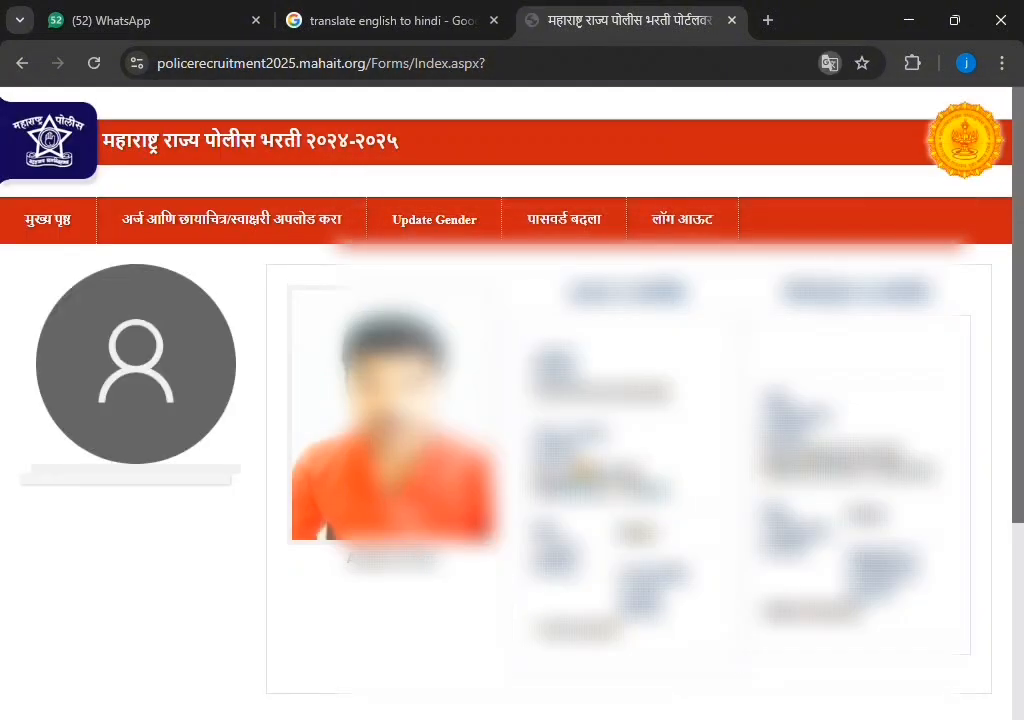
Upload the resized passport-size photo on the photo and signature upload page
{"action": "mouse_move", "coordinate": [210, 240]}
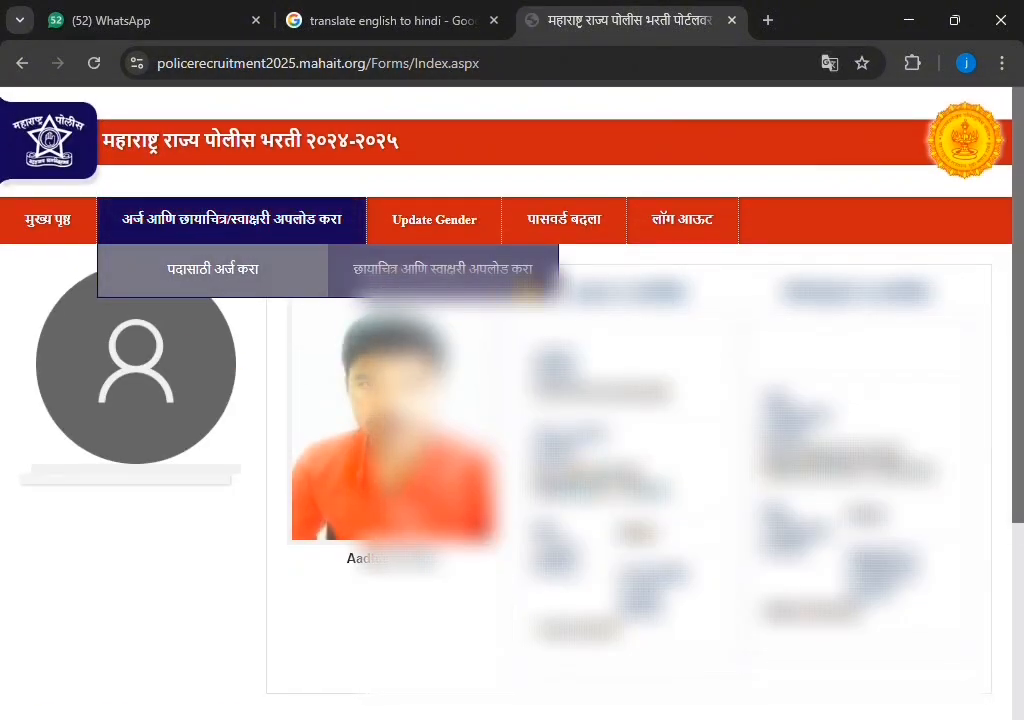
{"action": "left_click", "coordinate": [420, 262]}
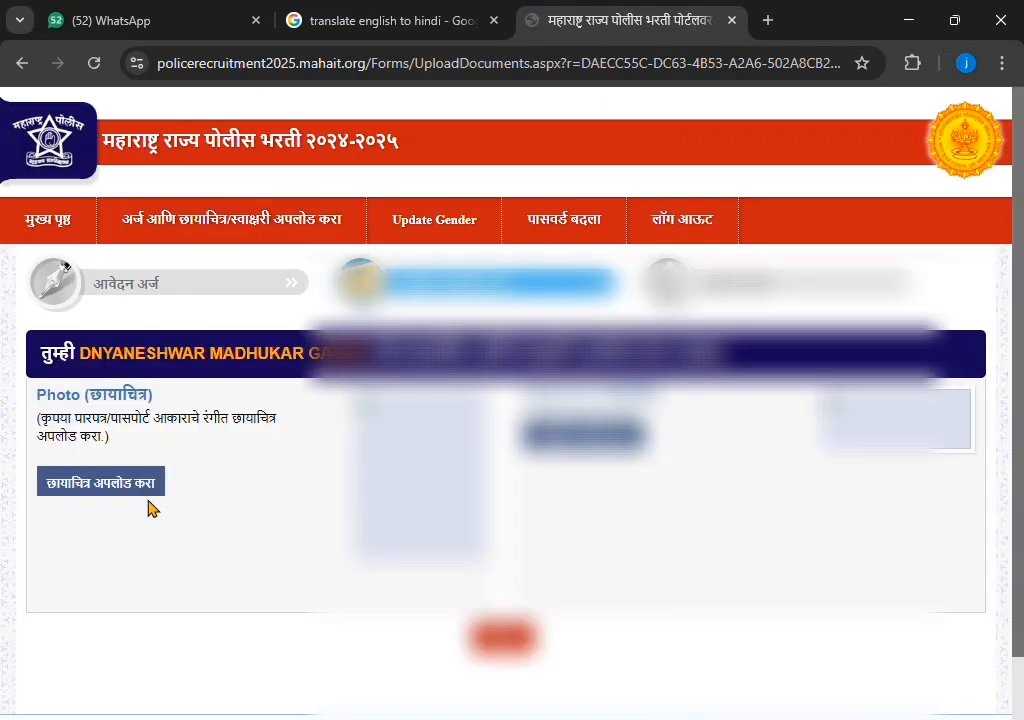
{"action": "left_click", "coordinate": [146, 487]}
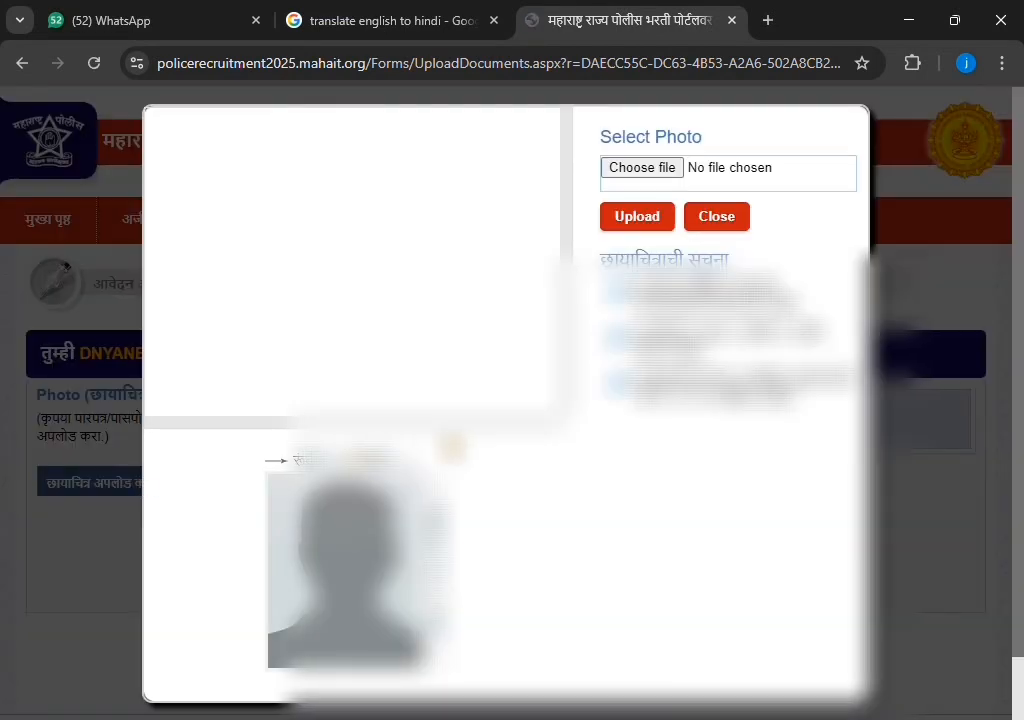
{"action": "left_click", "coordinate": [667, 177]}
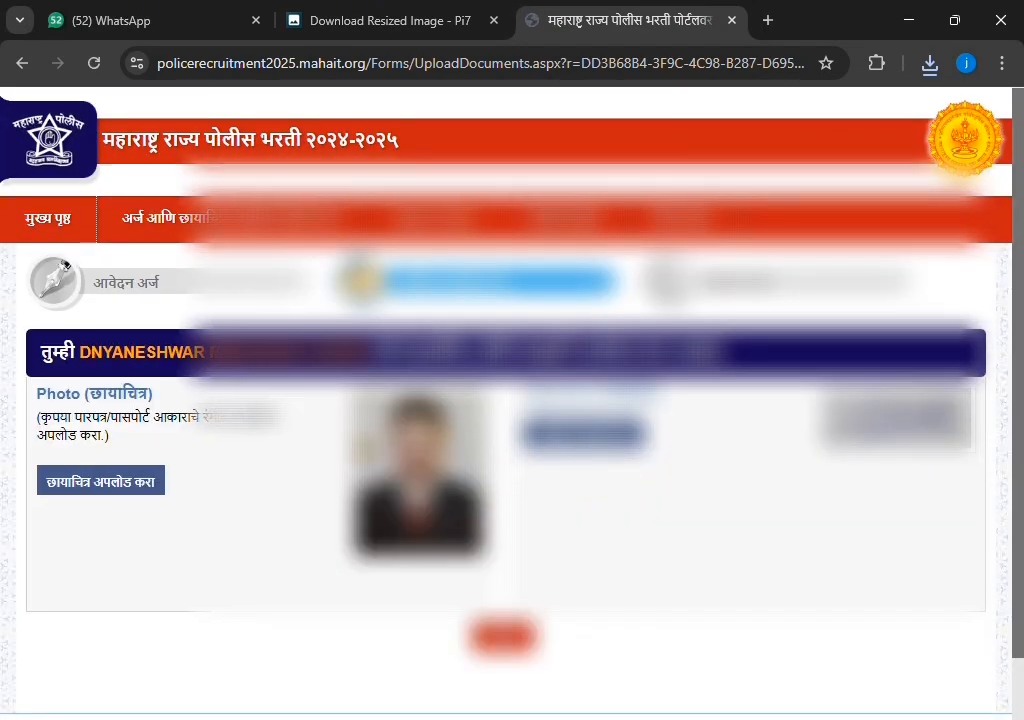
{"action": "scroll", "coordinate": [714, 374], "scroll_direction": "down", "scroll_amount": 1}
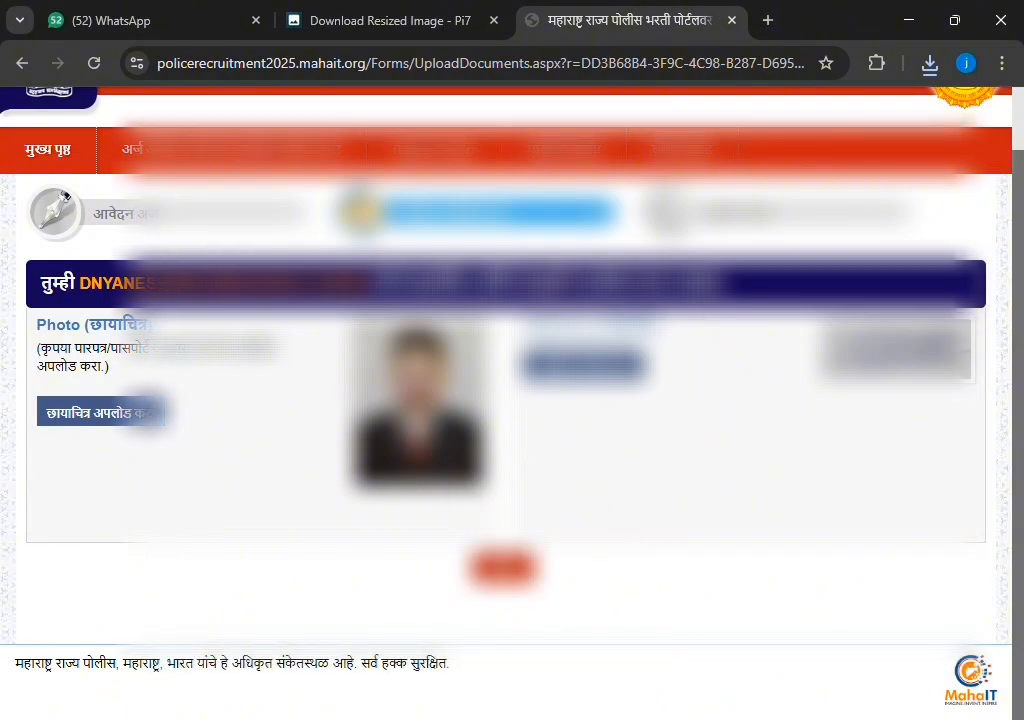
Move on to the profile and start the fee payment for this application
{"action": "left_click", "coordinate": [516, 571]}
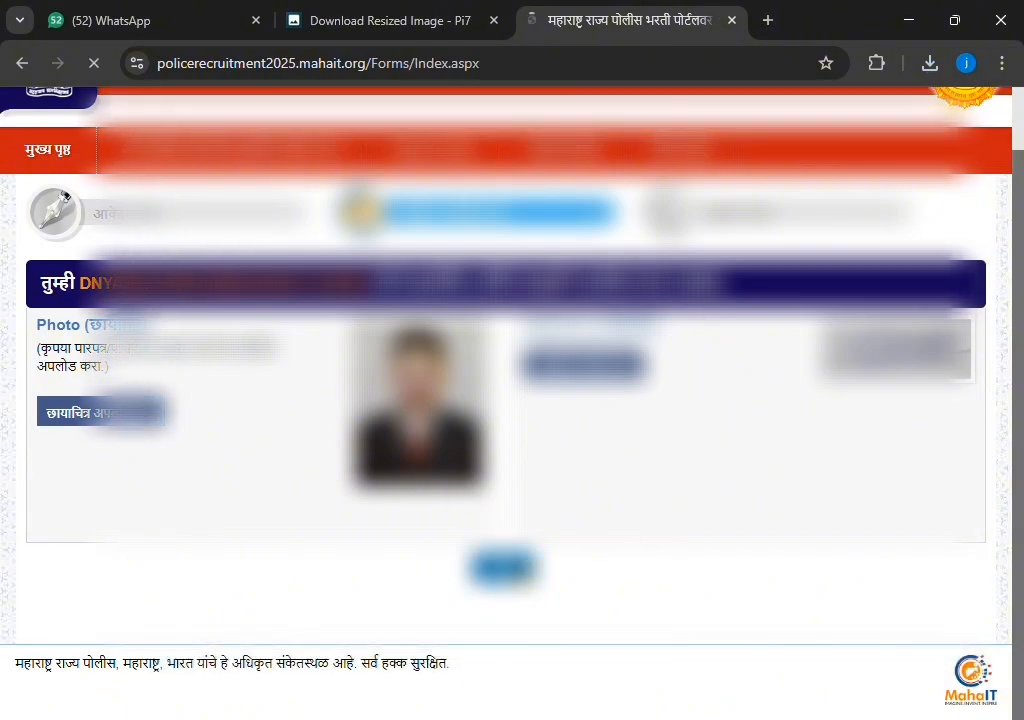
{"action": "scroll", "coordinate": [745, 512], "scroll_direction": "down", "scroll_amount": 3}
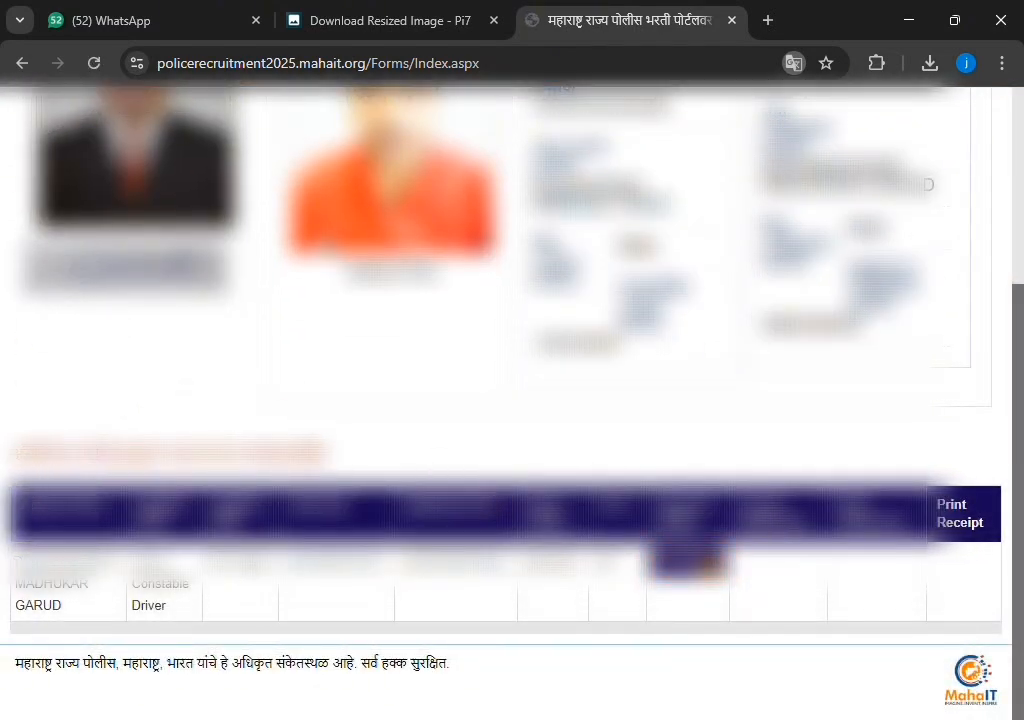
{"action": "left_click", "coordinate": [708, 565]}
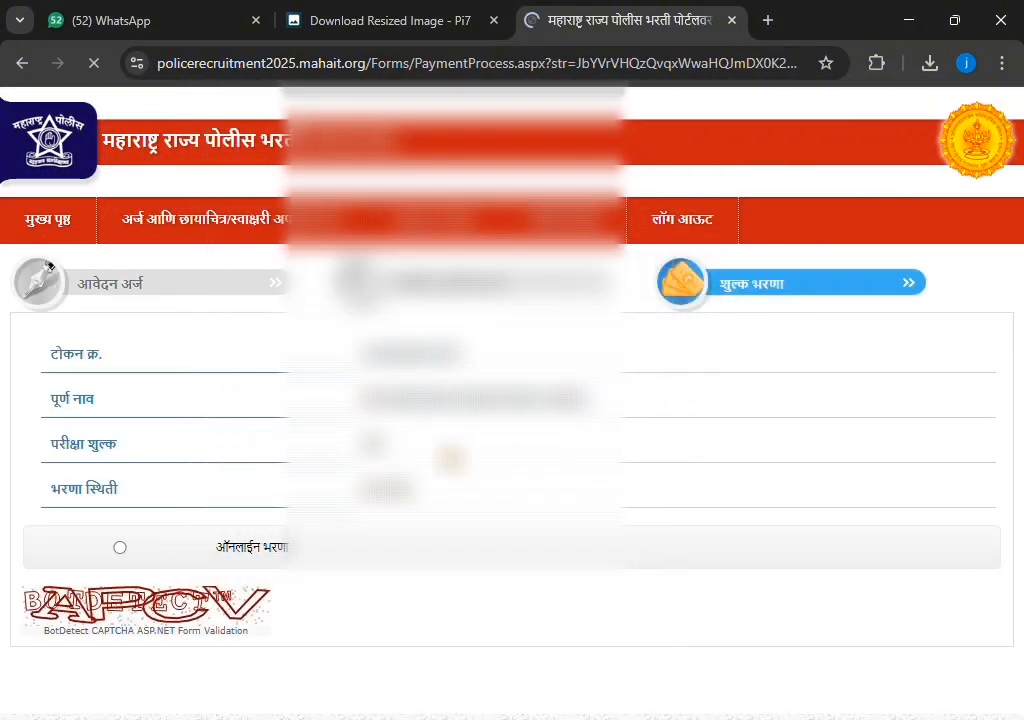
Enter the captcha code and submit the online fee payment request
{"action": "scroll", "coordinate": [47, 267], "scroll_direction": "down", "scroll_amount": 1}
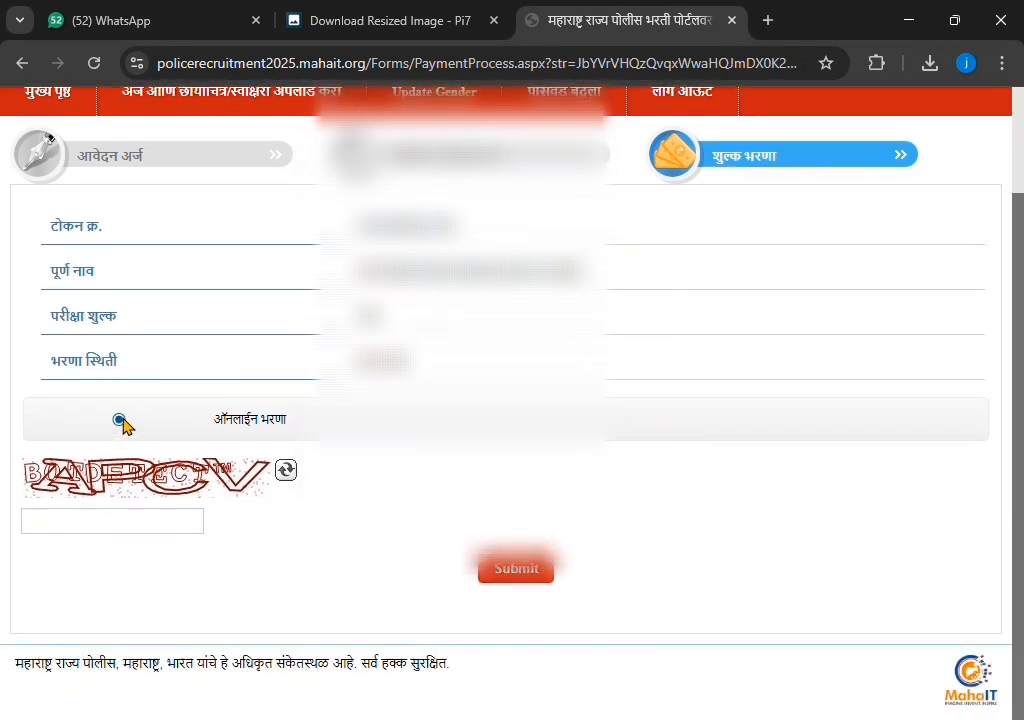
{"action": "scroll", "coordinate": [960, 615], "scroll_direction": "up", "scroll_amount": 2}
{"action": "scroll", "coordinate": [450, 580], "scroll_direction": "down", "scroll_amount": 2}
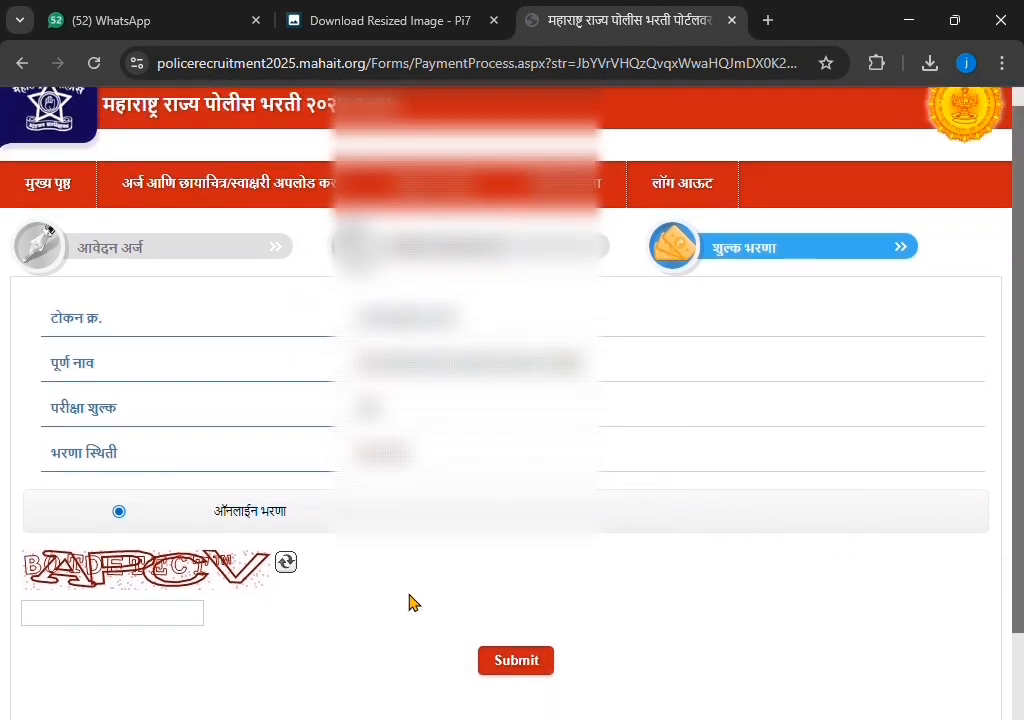
{"action": "left_click", "coordinate": [174, 564]}
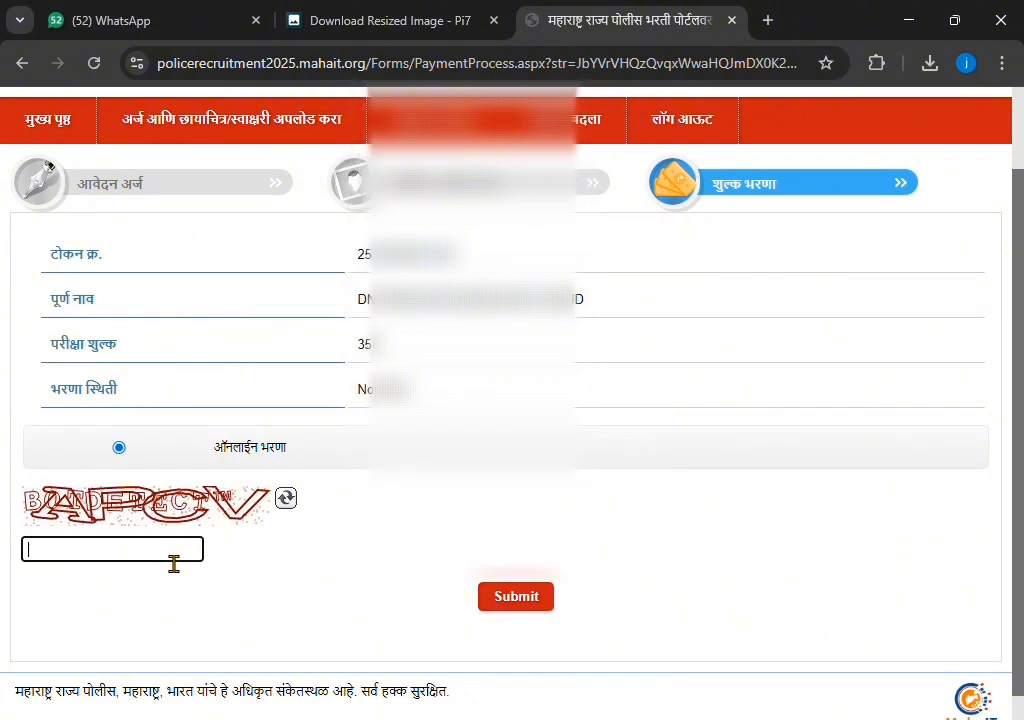
{"action": "type", "text": "APCV"}
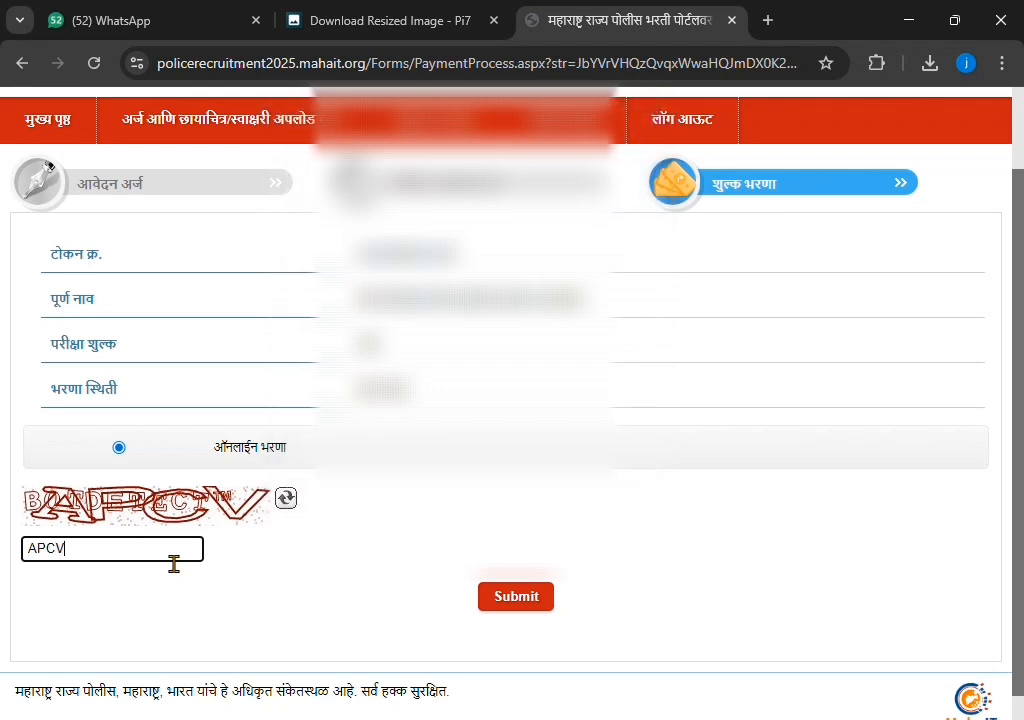
{"action": "left_click", "coordinate": [514, 600]}
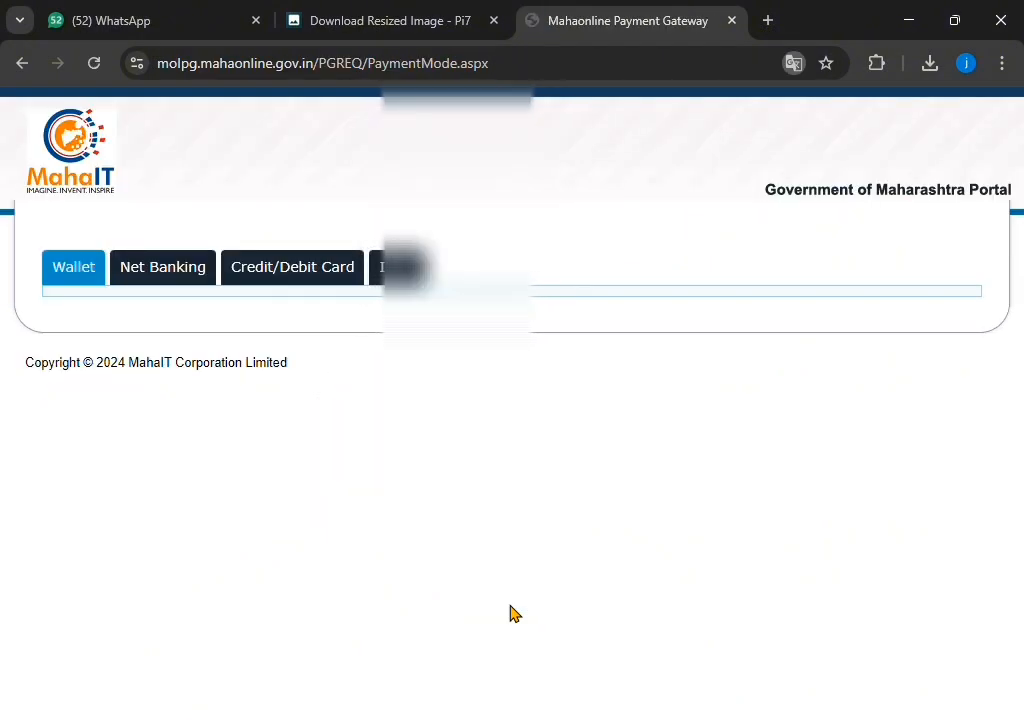
Choose PayGov (Credit/Debit Card) Master/Visa/Rupay and proceed to pay the 350.00 total
{"action": "left_click", "coordinate": [276, 272]}
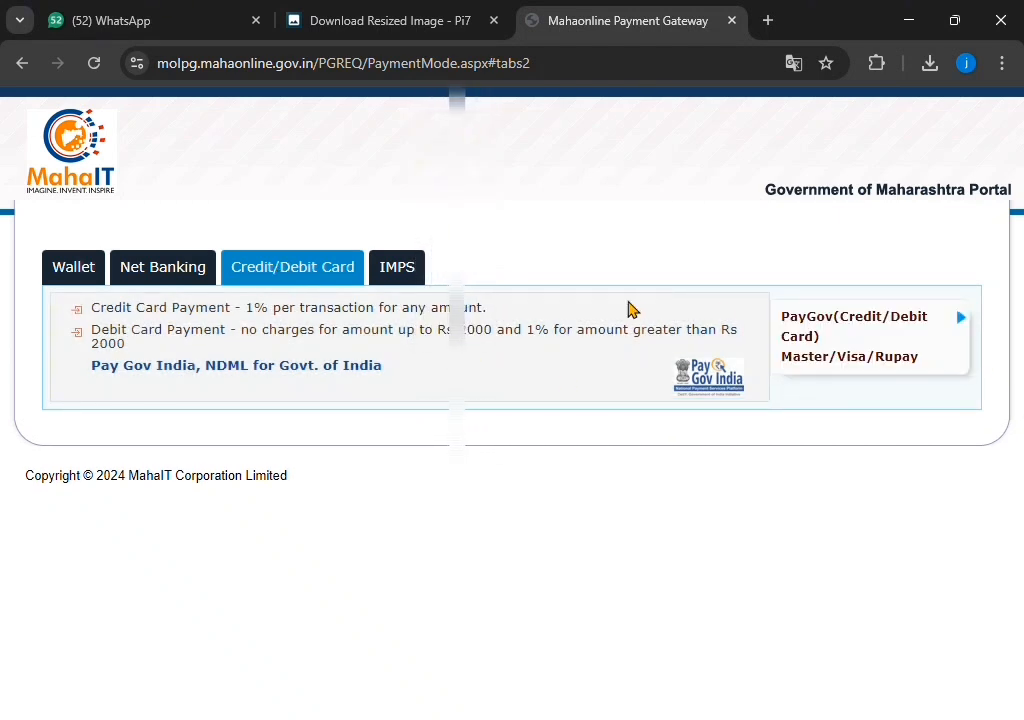
{"action": "left_click", "coordinate": [190, 291]}
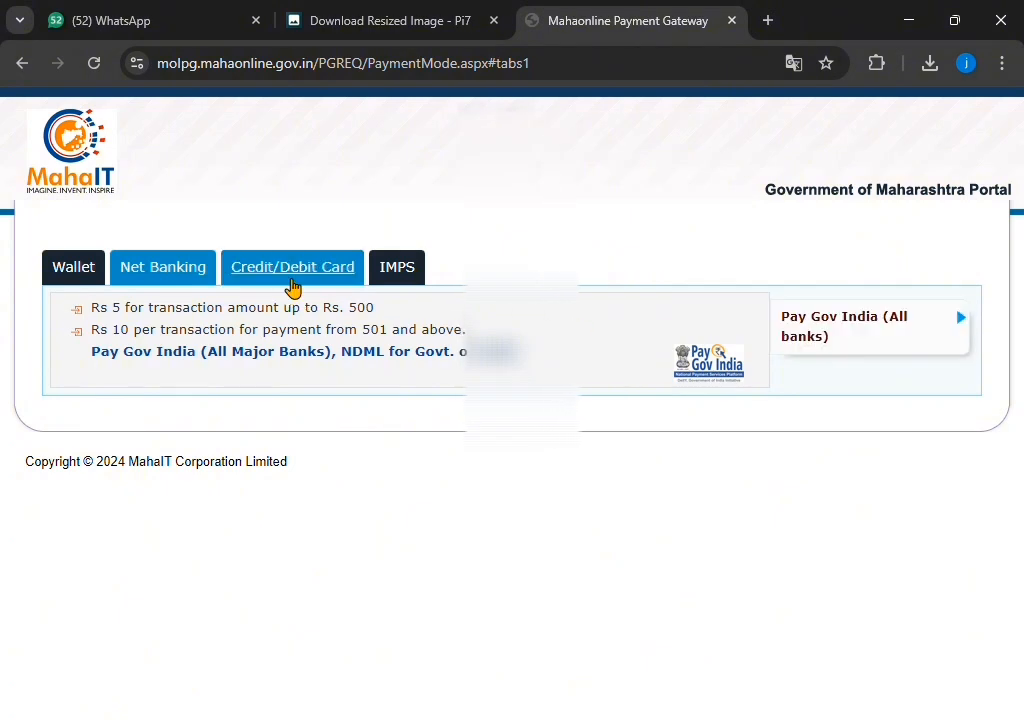
{"action": "left_click", "coordinate": [293, 287]}
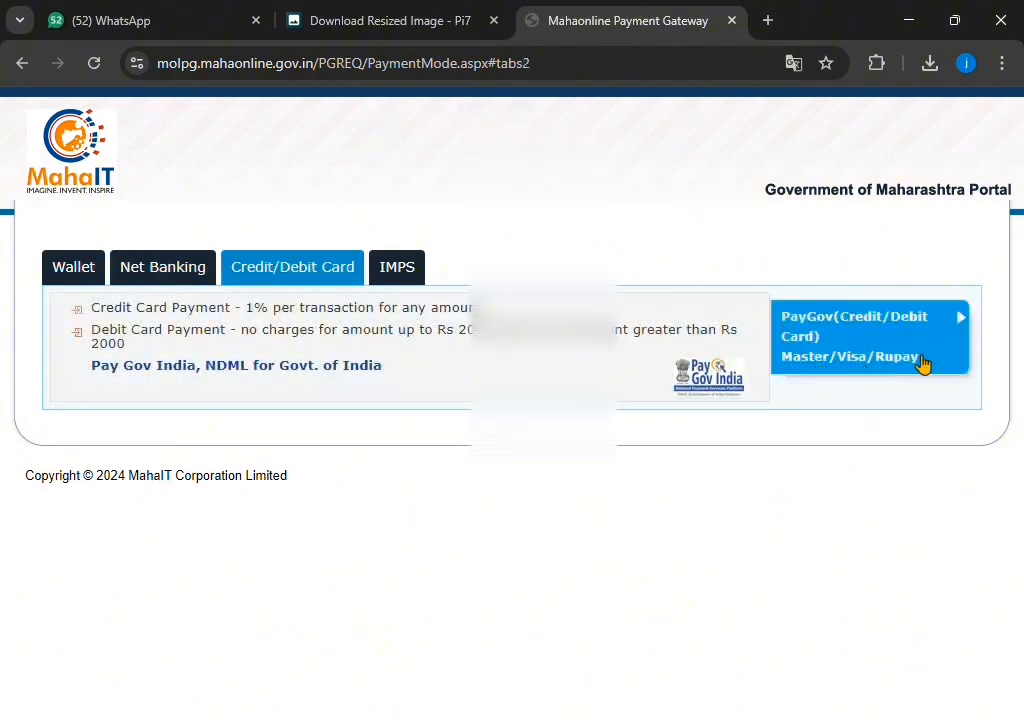
{"action": "left_click", "coordinate": [960, 332]}
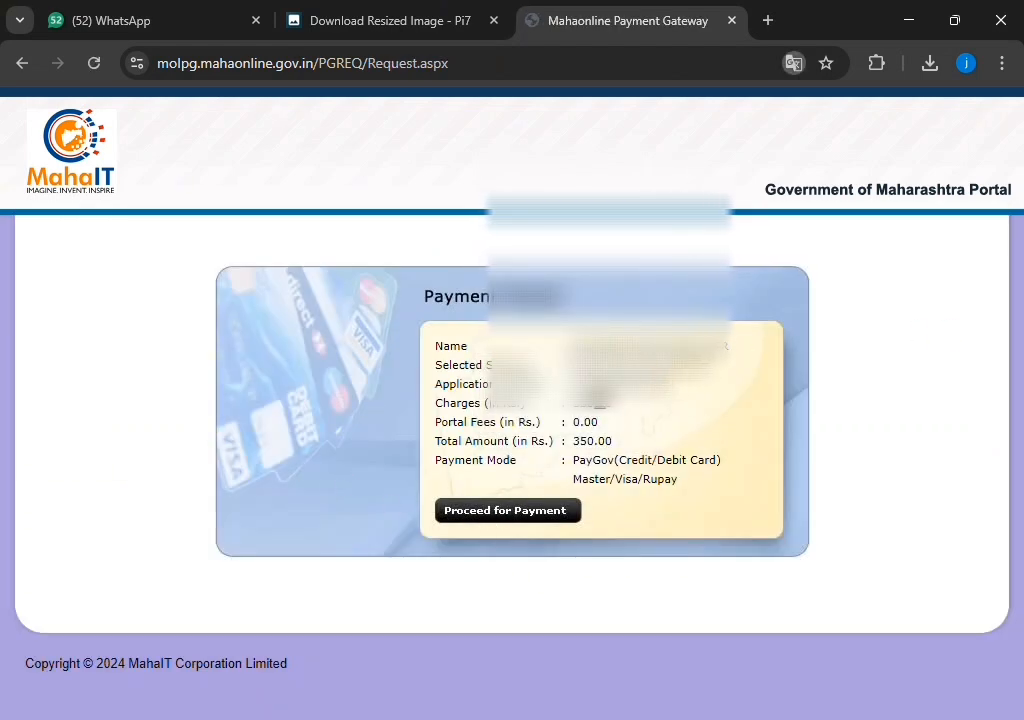
{"action": "left_click", "coordinate": [550, 514]}
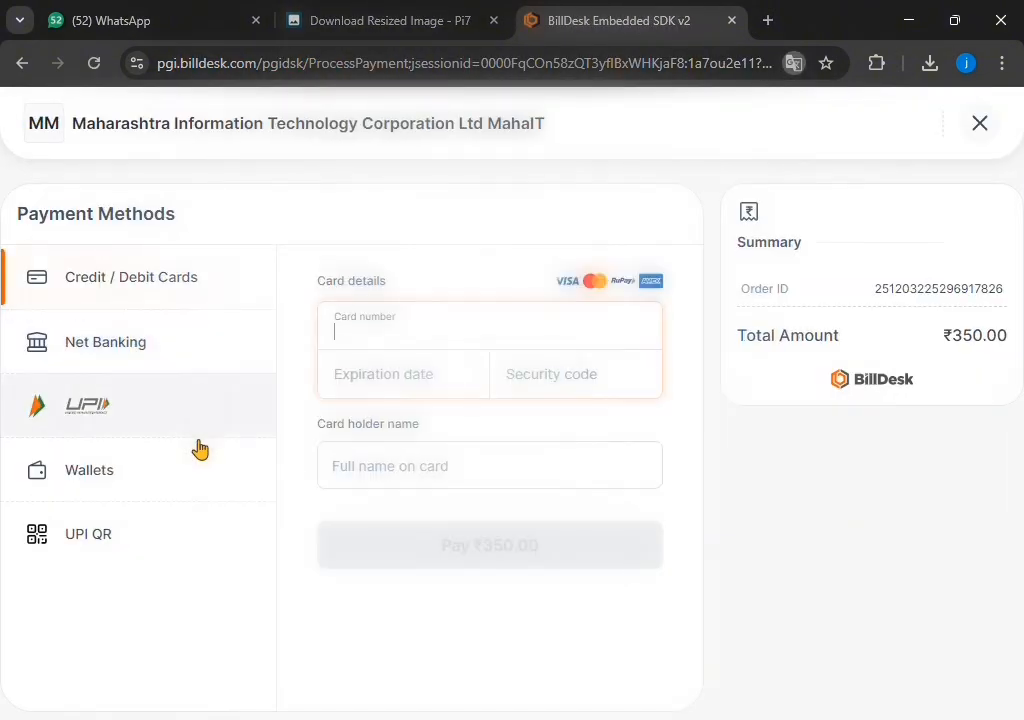
Pay the ₹350.00 order using the UPI QR payment method
{"action": "left_click", "coordinate": [148, 555]}
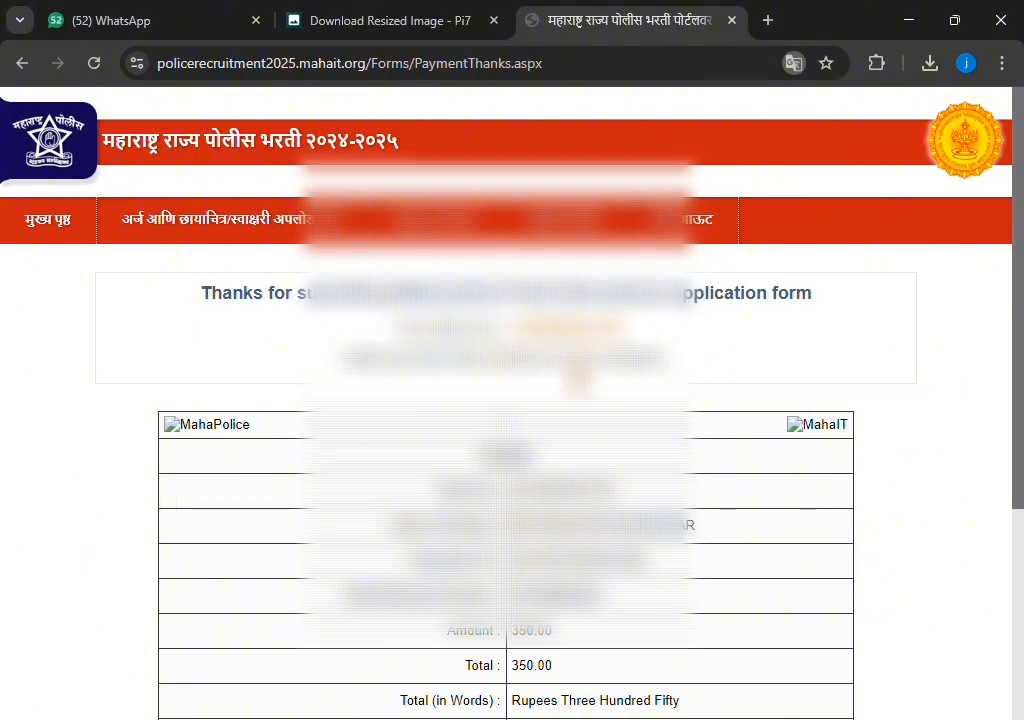
Save the fee payment receipt as a PDF, then return to the applicant profile
{"action": "scroll", "coordinate": [512, 400], "scroll_direction": "down", "scroll_amount": 2}
{"action": "scroll", "coordinate": [512, 400], "scroll_direction": "down", "scroll_amount": 2}
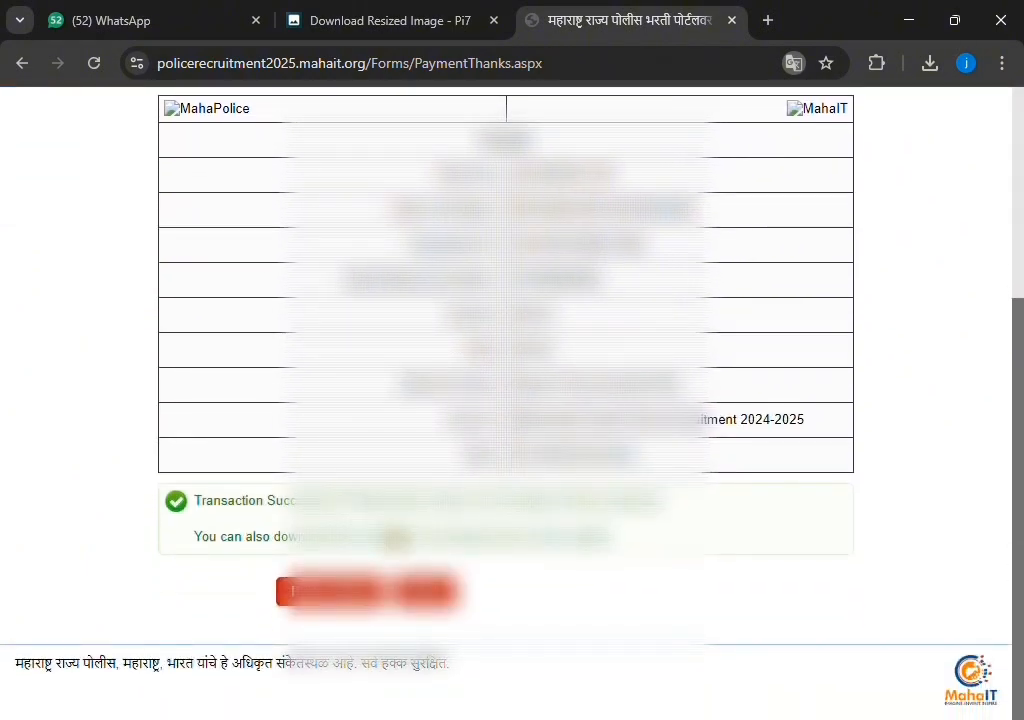
{"action": "left_click", "coordinate": [331, 593]}
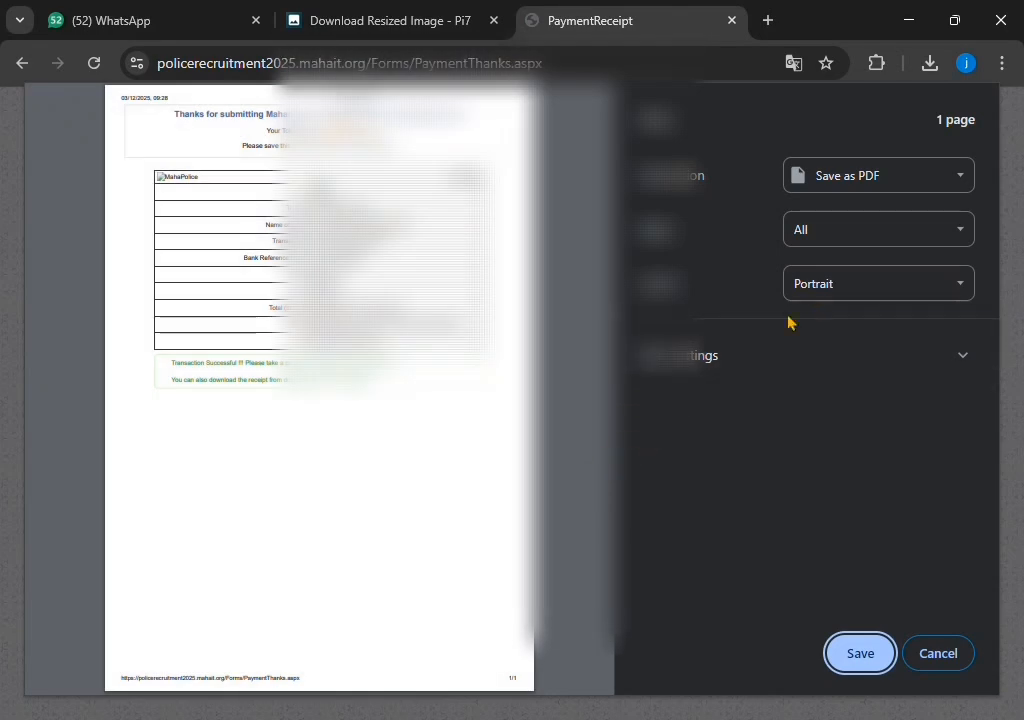
{"action": "left_click", "coordinate": [858, 653]}
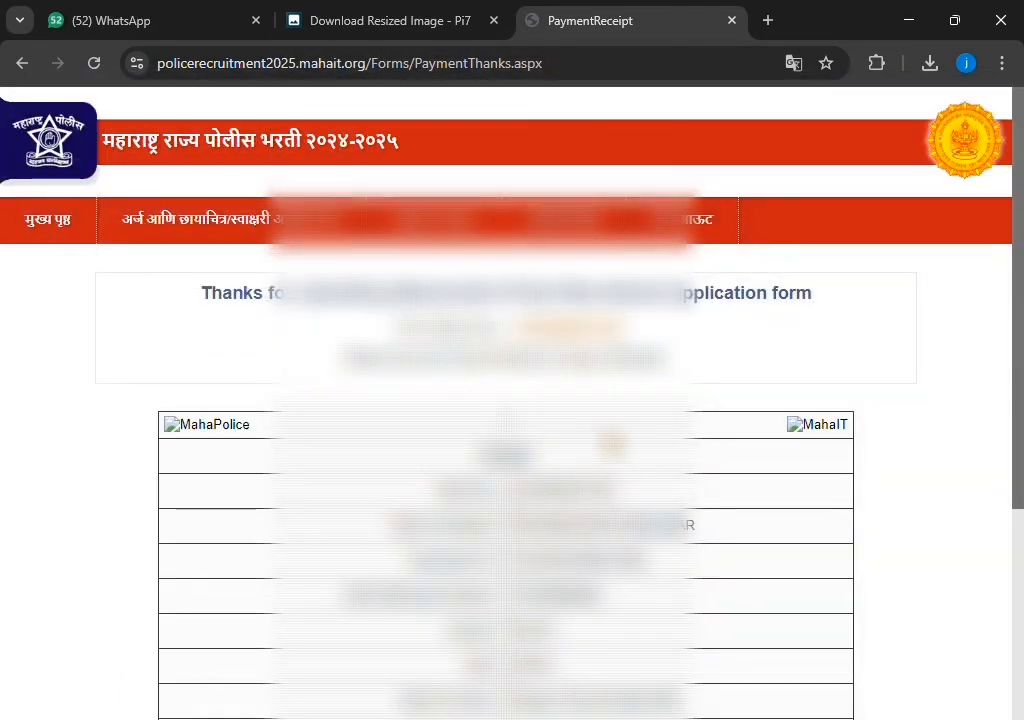
{"action": "scroll", "coordinate": [506, 400], "scroll_direction": "down", "scroll_amount": 3}
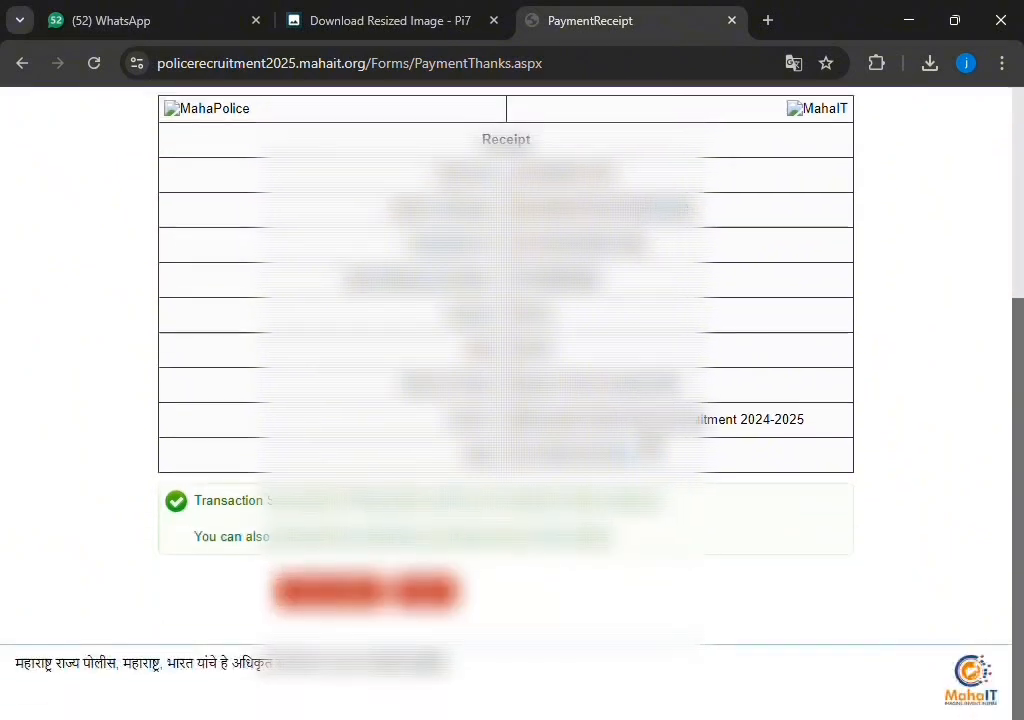
{"action": "left_click", "coordinate": [450, 590]}
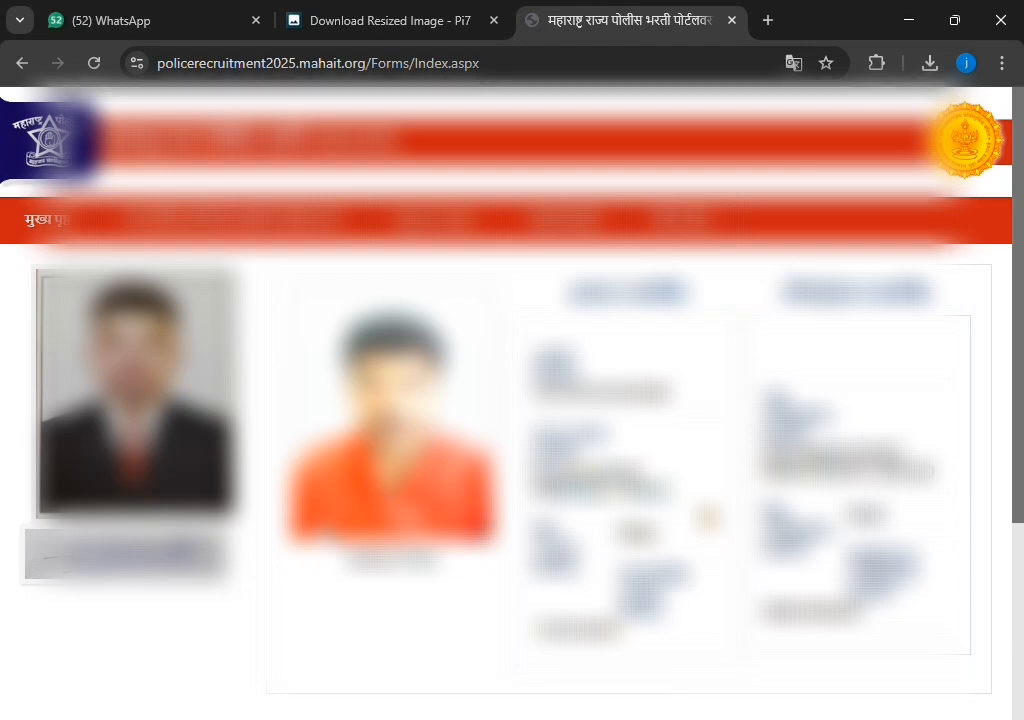
Look up the application form for the token and open its print dialog
{"action": "scroll", "coordinate": [512, 400], "scroll_direction": "down", "scroll_amount": 3}
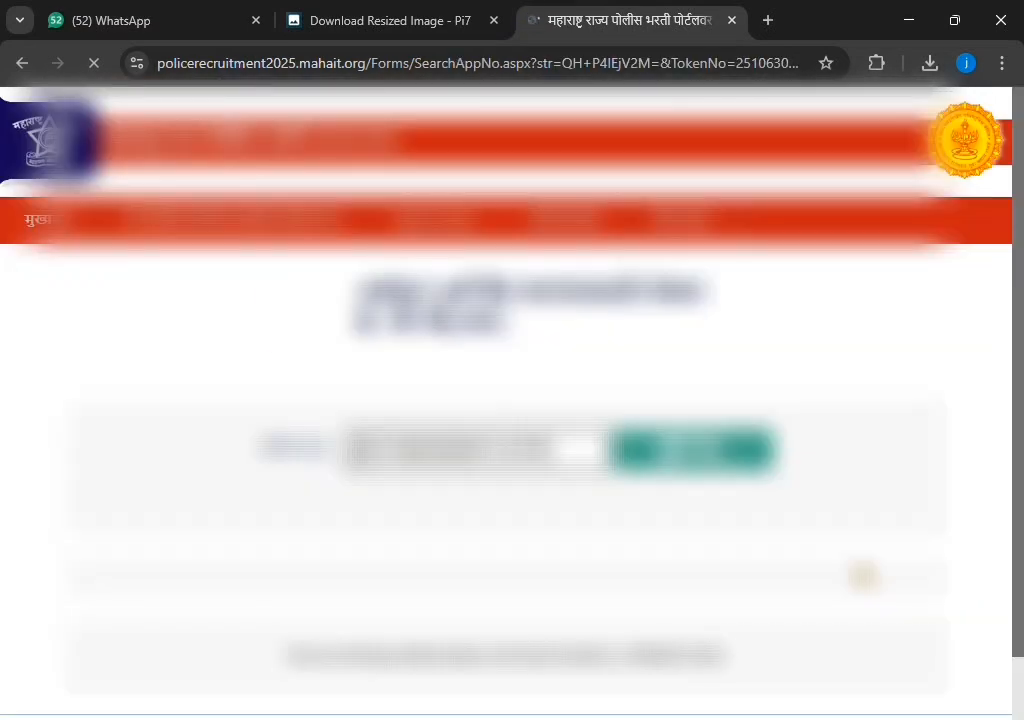
{"action": "left_click", "coordinate": [711, 463]}
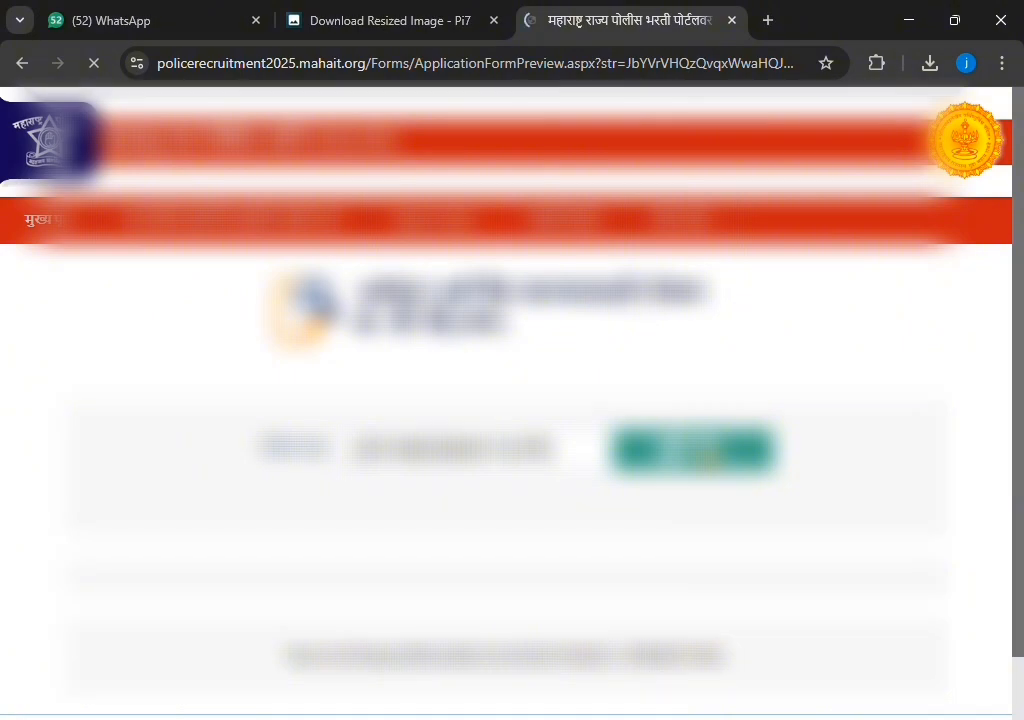
{"action": "scroll", "coordinate": [706, 462], "scroll_direction": "down", "scroll_amount": 6}
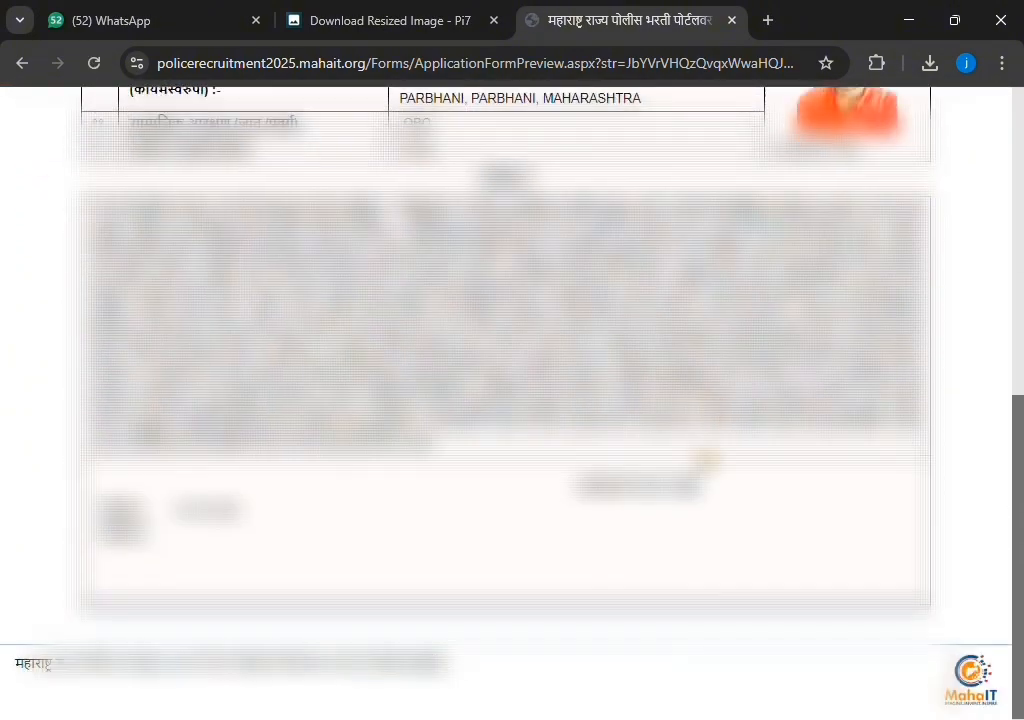
{"action": "scroll", "coordinate": [706, 460], "scroll_direction": "up", "scroll_amount": 1}
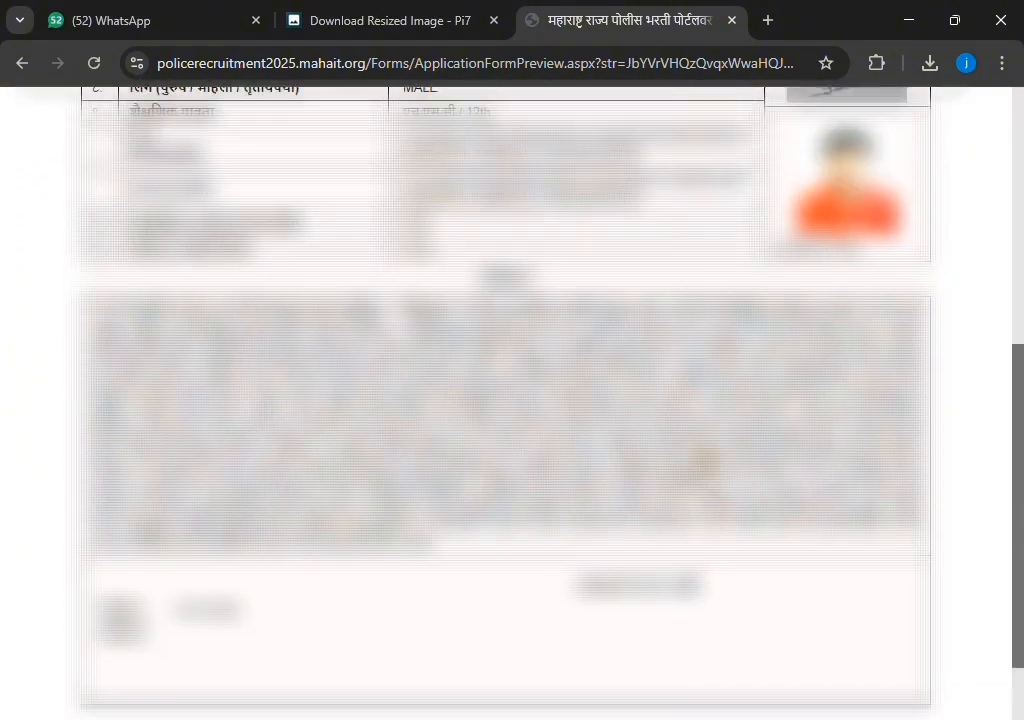
{"action": "scroll", "coordinate": [706, 460], "scroll_direction": "up", "scroll_amount": 5}
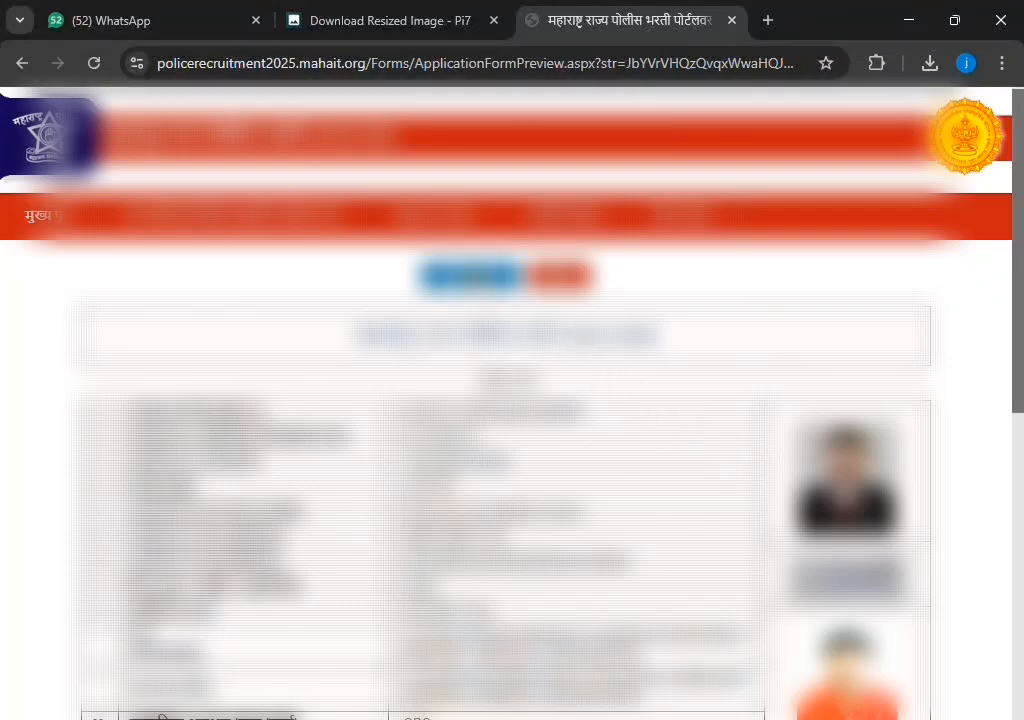
{"action": "left_click", "coordinate": [476, 280]}
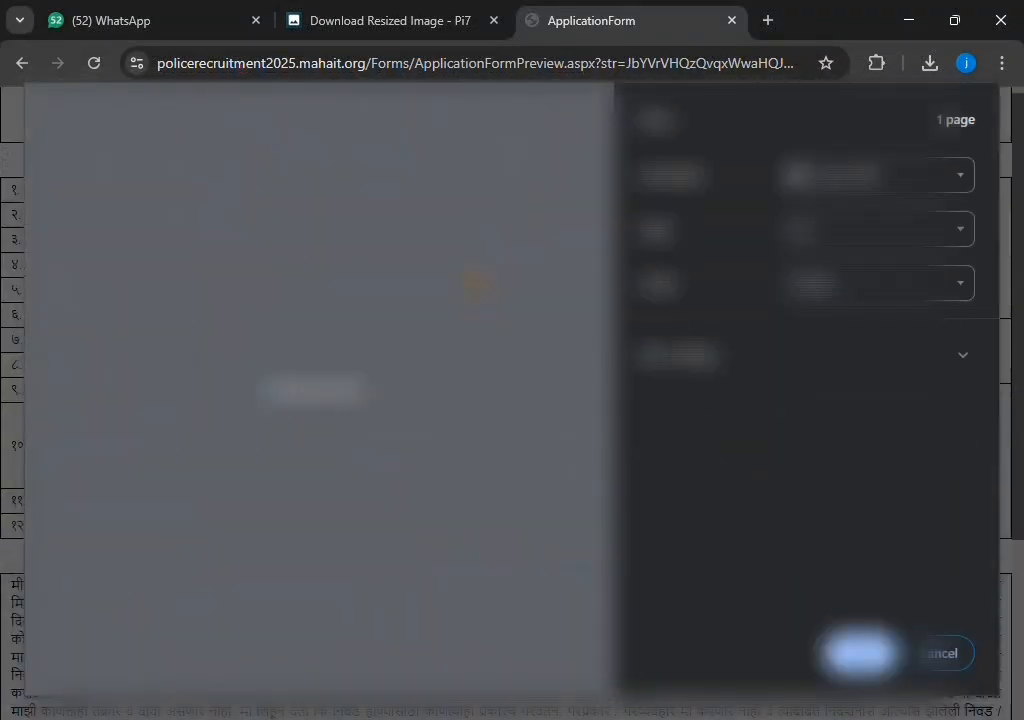